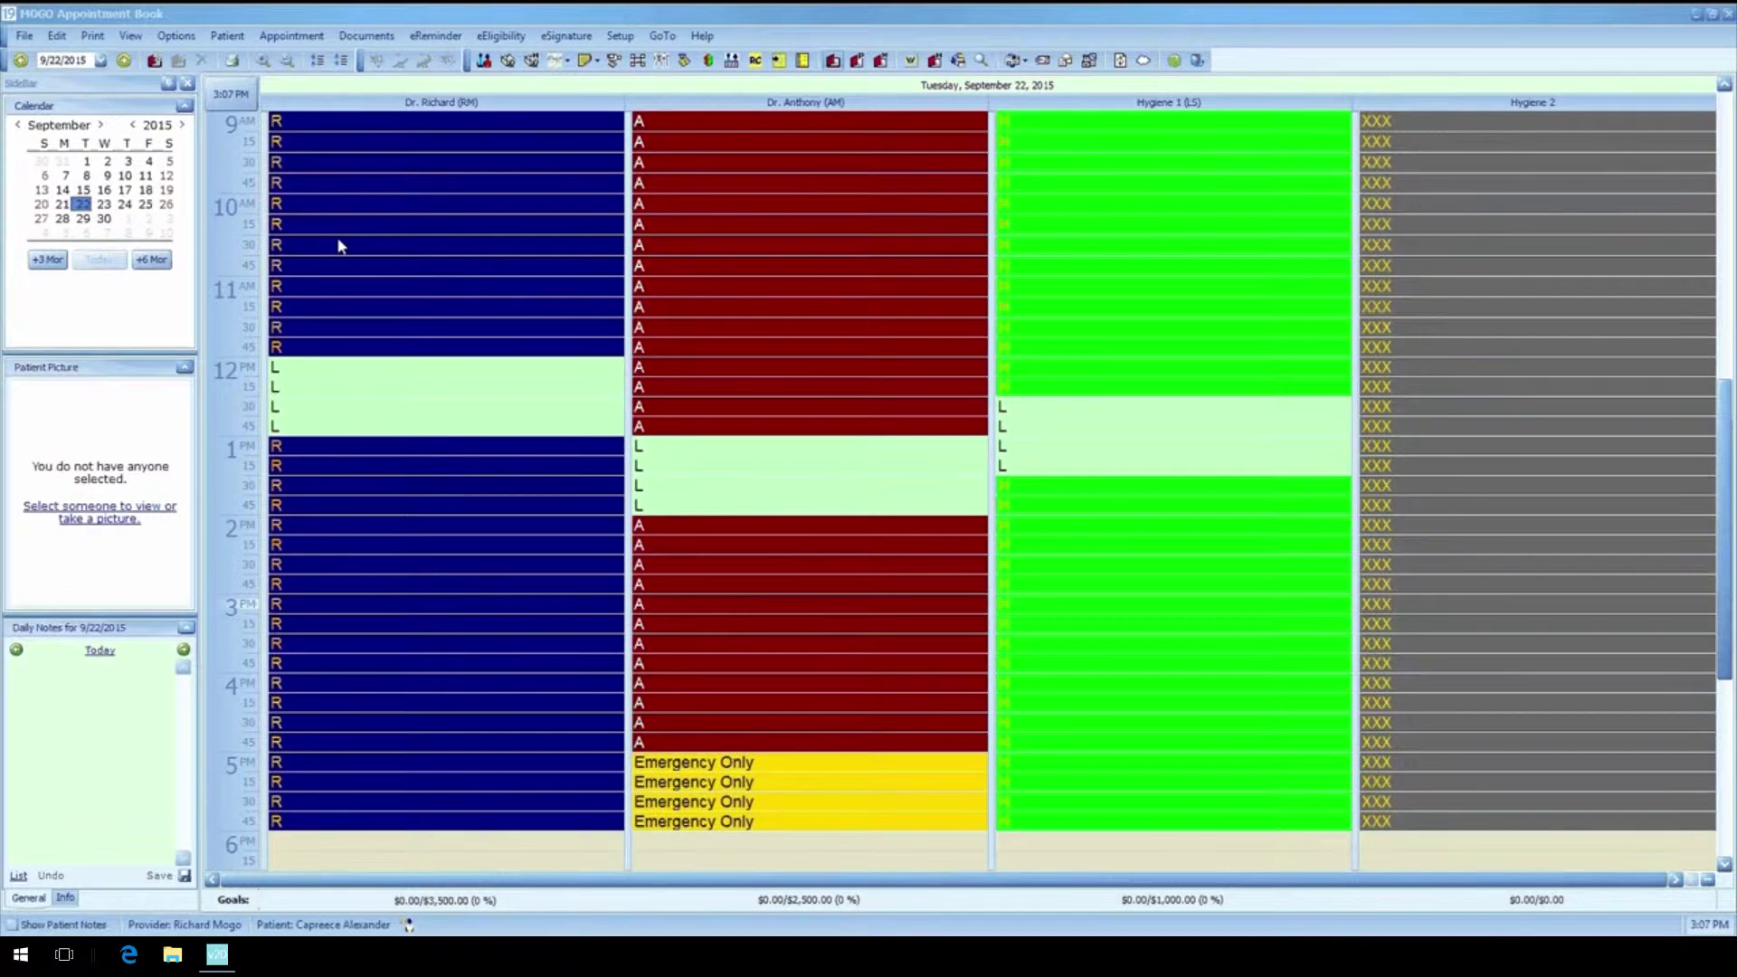
- Display the appointment schedule for Tuesday, September 29, 2015
{"action": "left_click", "coordinate": [83, 219]}
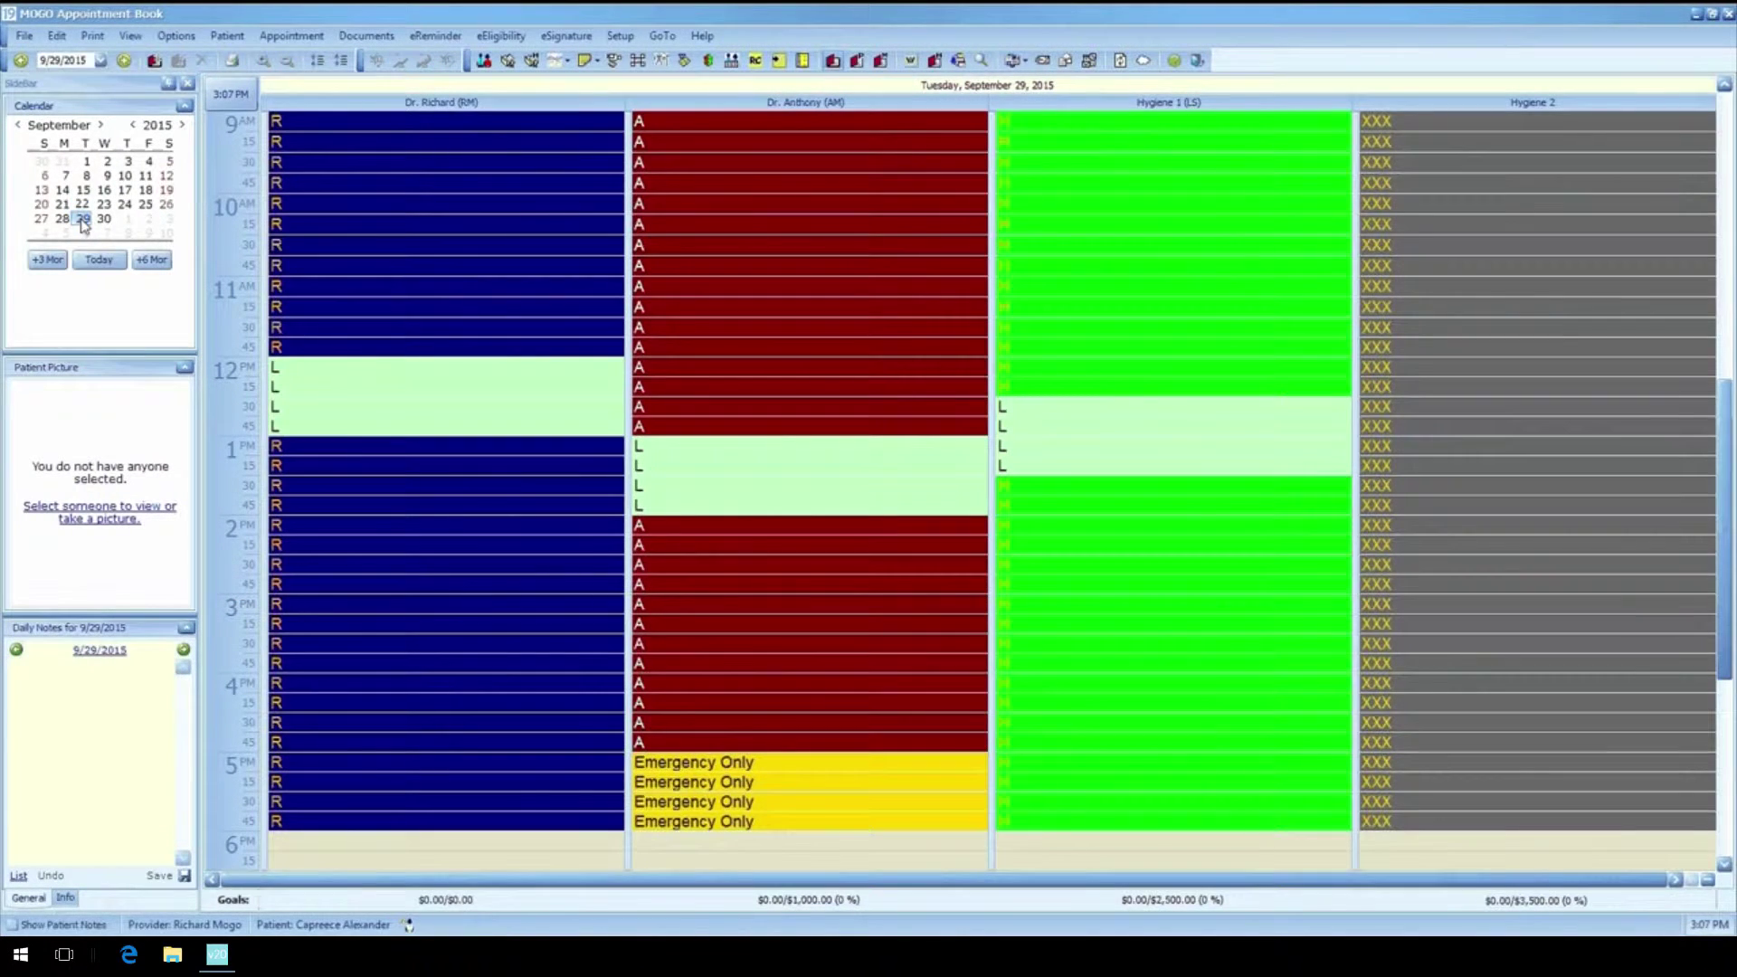
{"action": "left_click", "coordinate": [98, 260]}
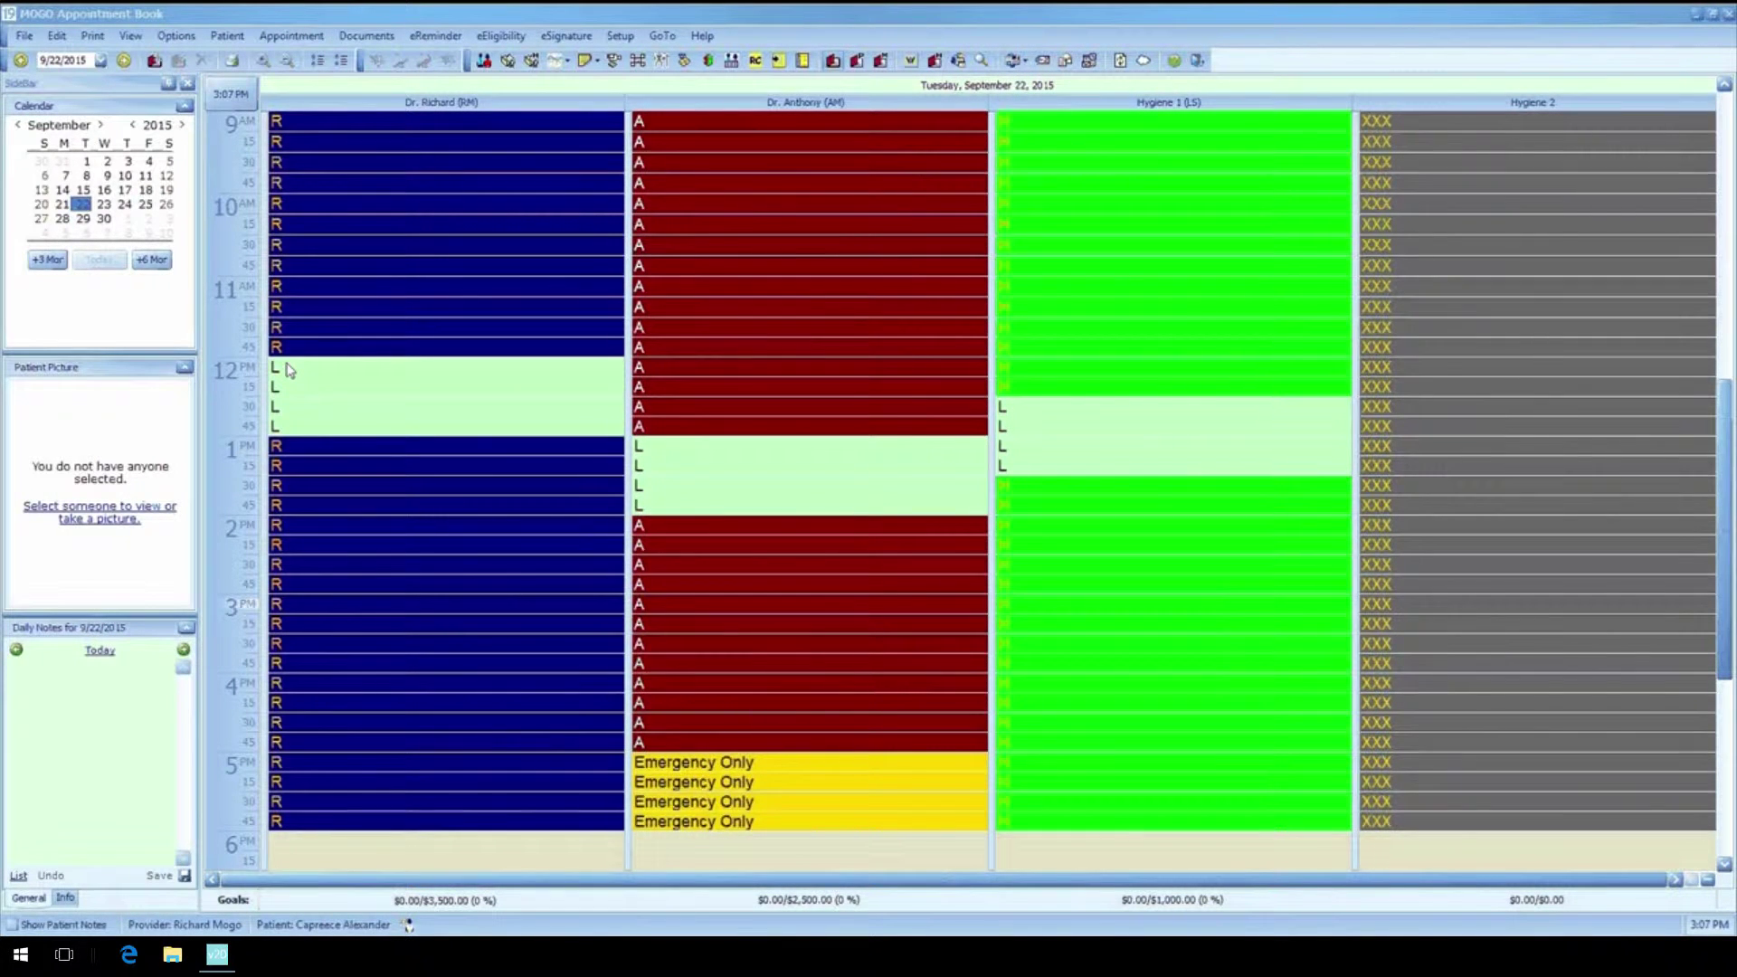
{"action": "left_click", "coordinate": [83, 220]}
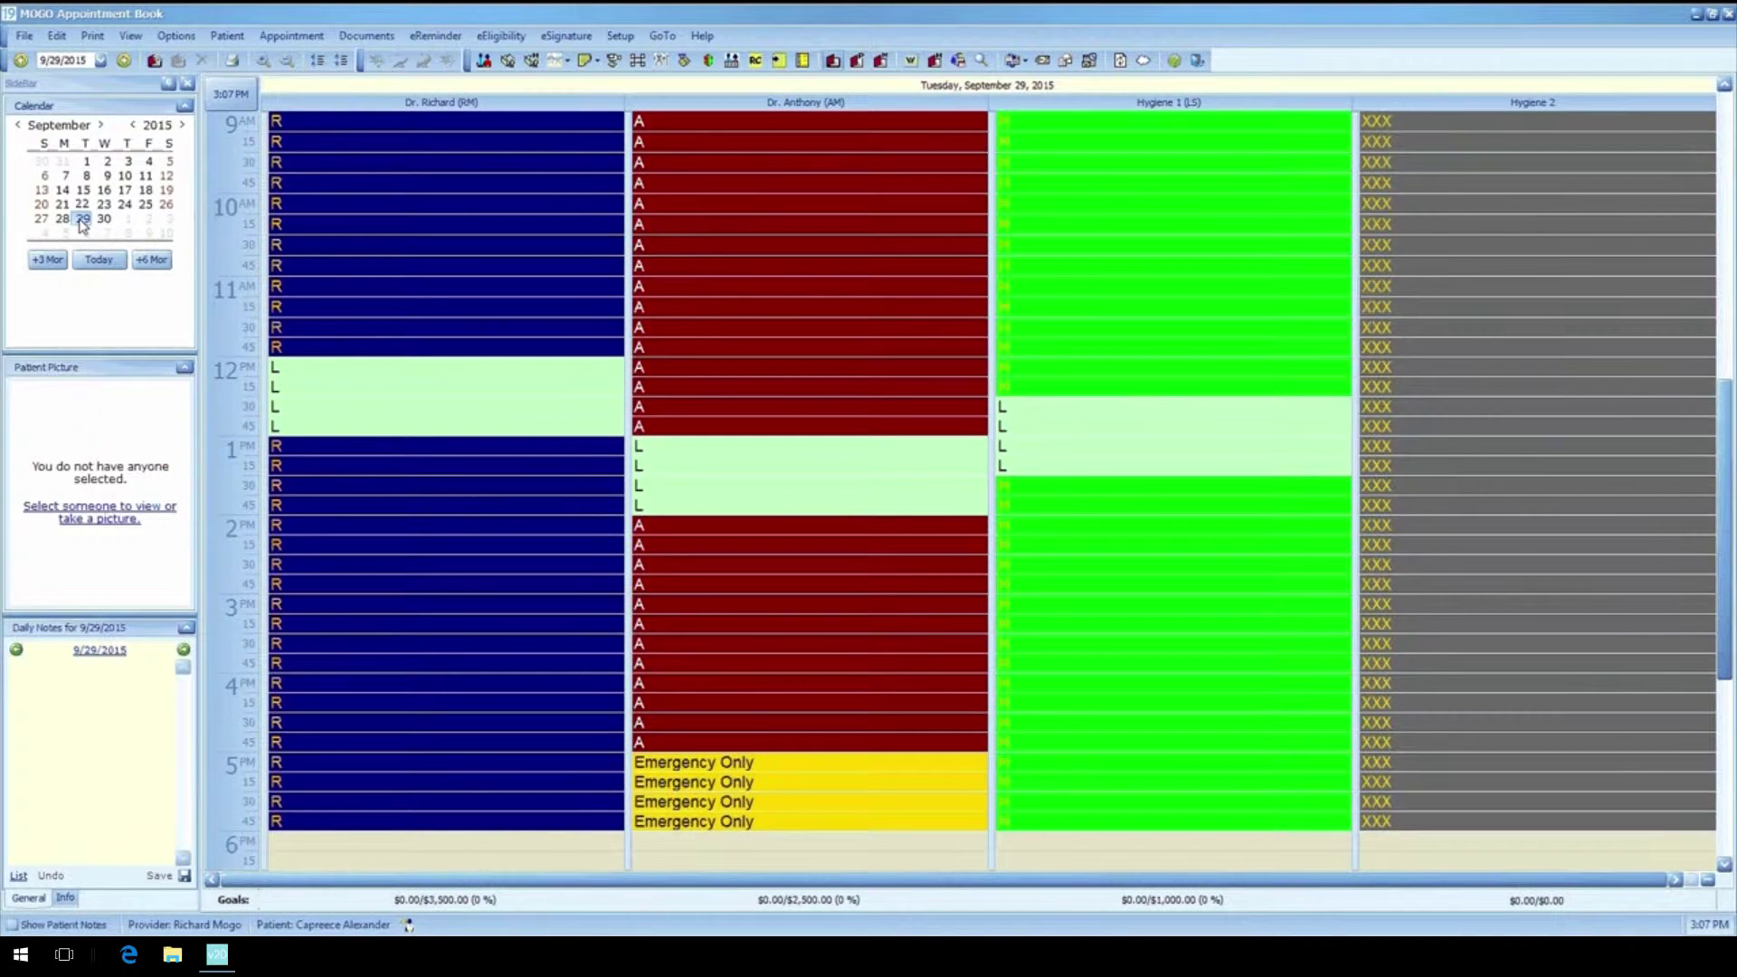
{"action": "left_click", "coordinate": [392, 467]}
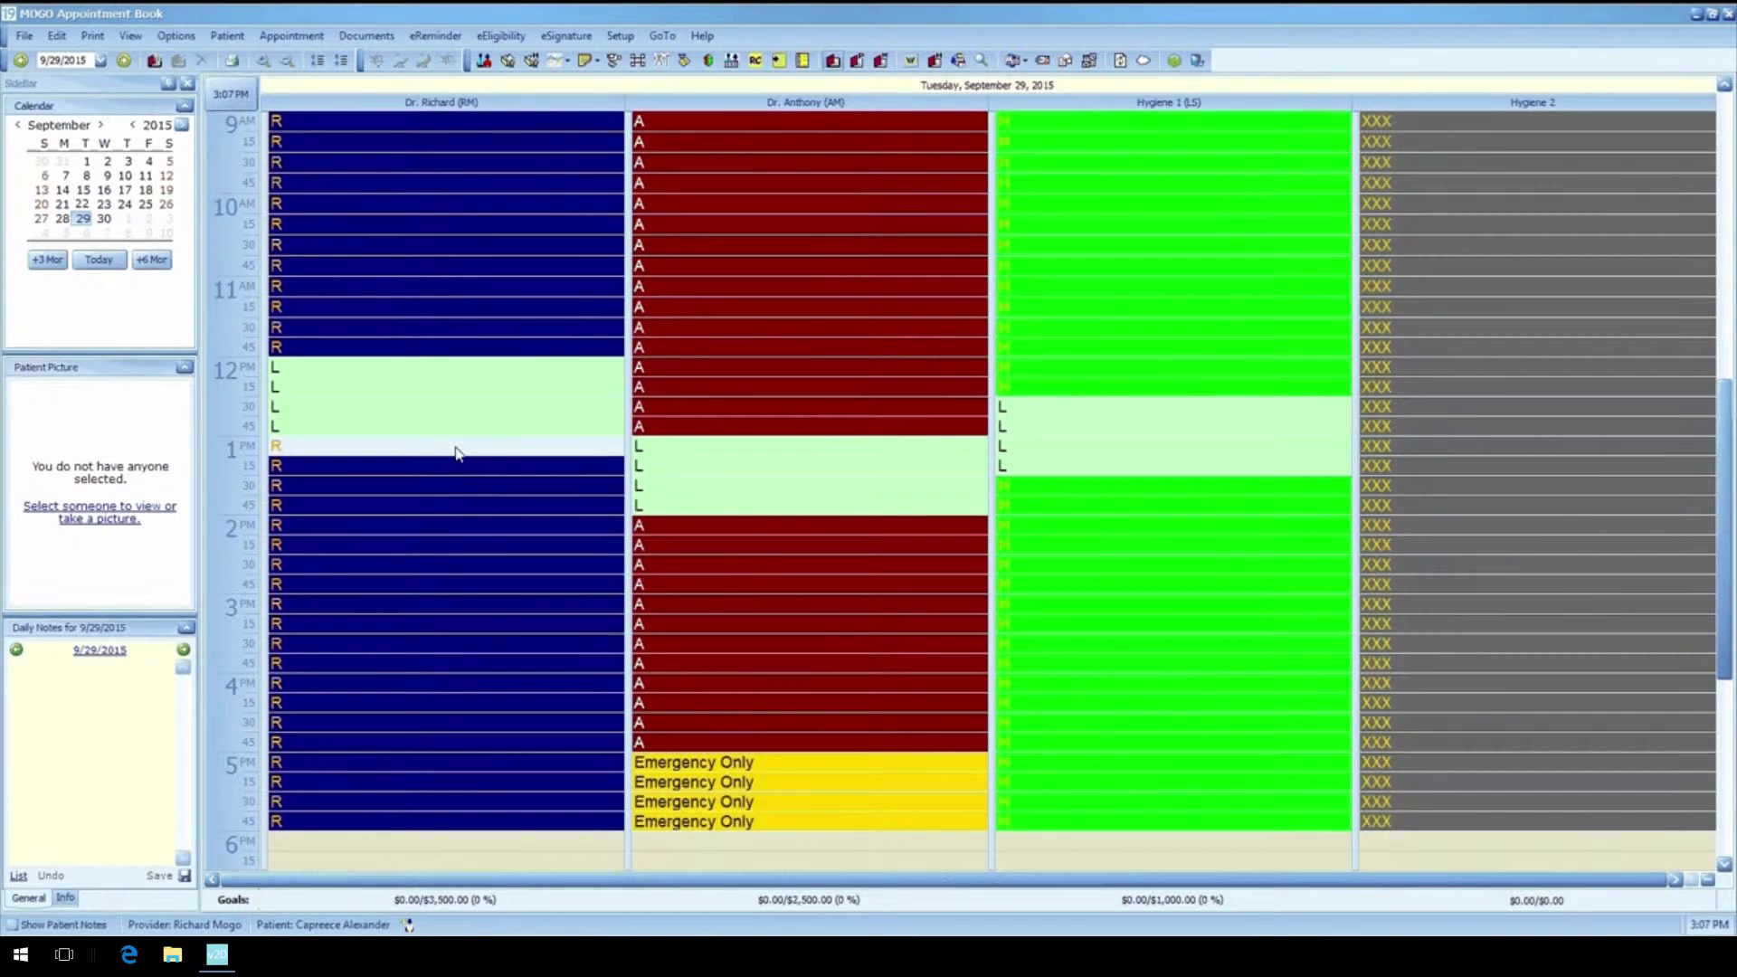
{"action": "mouse_move", "coordinate": [455, 453]}
{"action": "left_mouse_down"}
{"action": "mouse_move", "coordinate": [480, 489]}
{"action": "mouse_move", "coordinate": [430, 534]}
{"action": "mouse_move", "coordinate": [431, 461]}
{"action": "left_mouse_up"}
{"action": "left_click", "coordinate": [83, 222]}
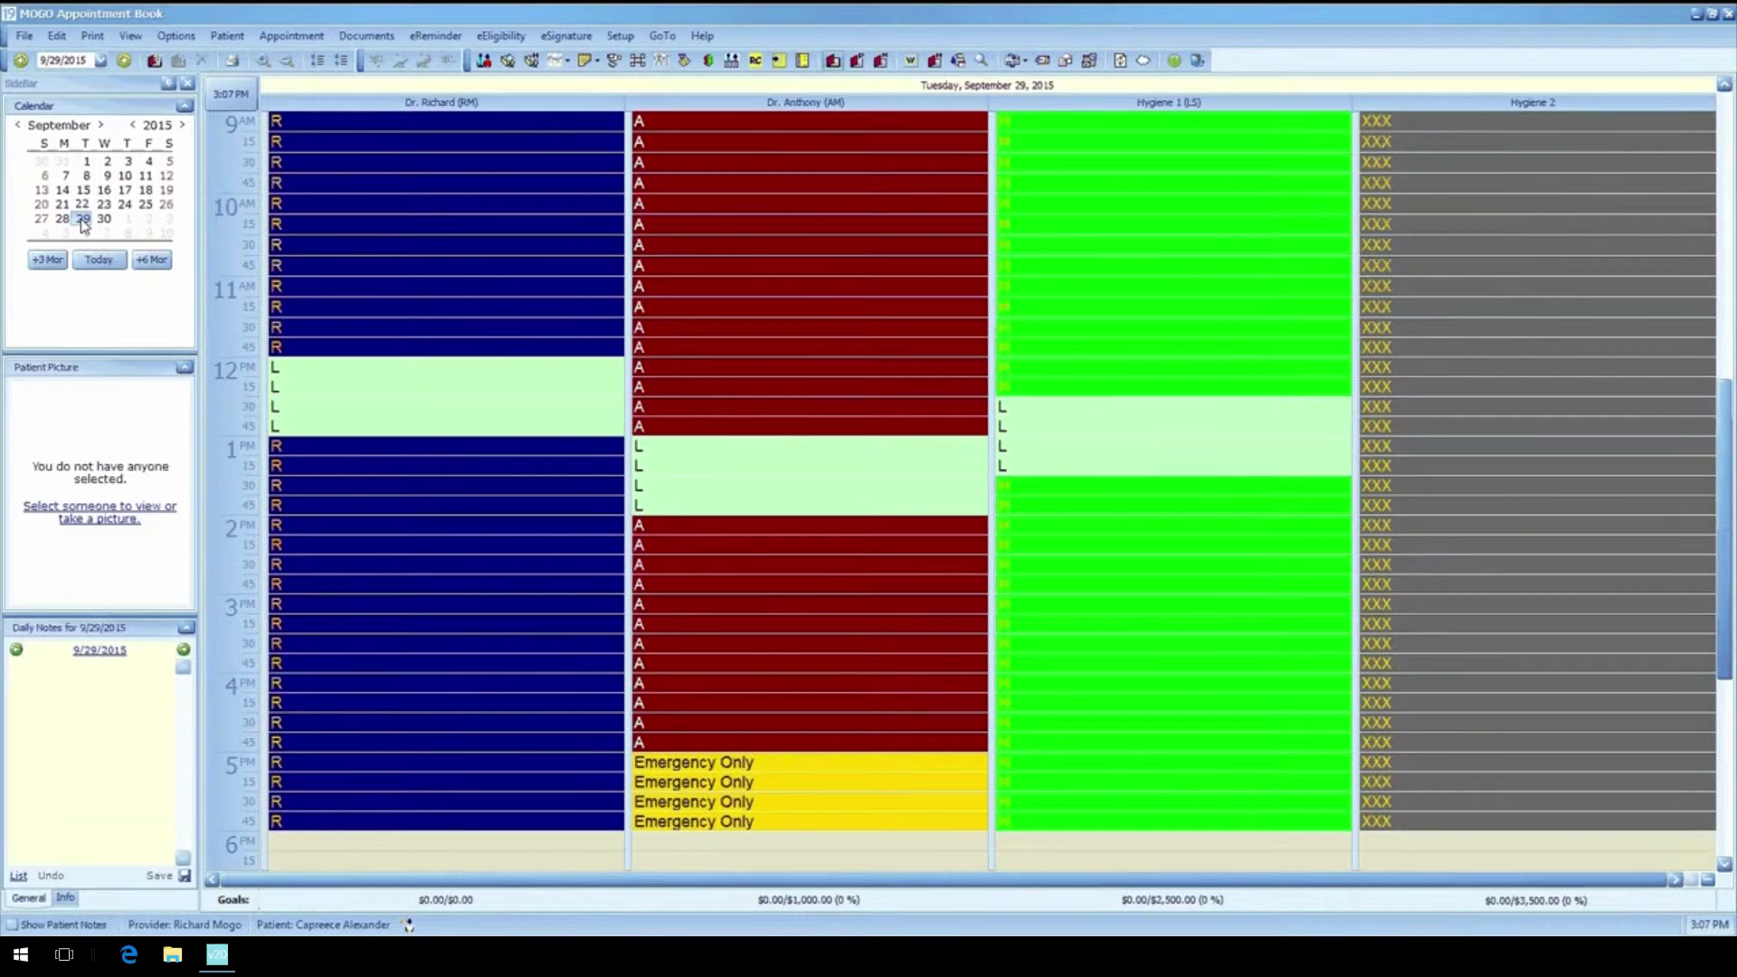
- Create a 1:00 PM appointment in the first doctor's column with a length of 4 units and the note "periodic exam"
{"action": "double_click", "coordinate": [307, 446]}
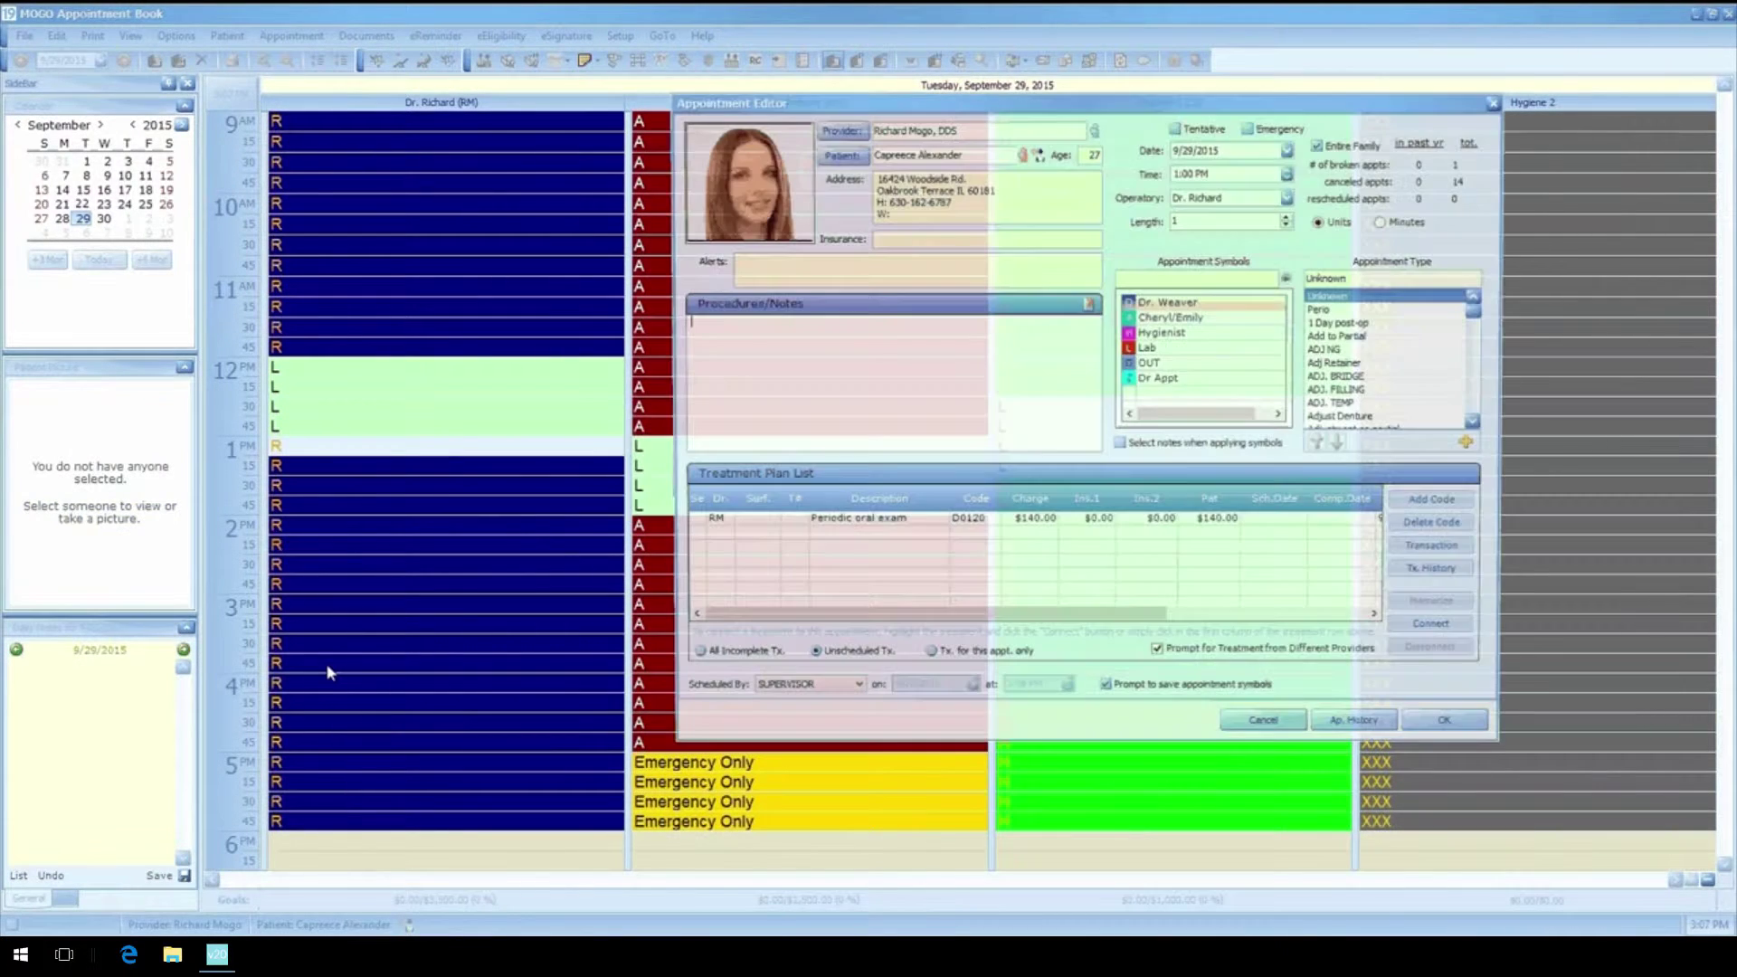
{"action": "left_click", "coordinate": [1285, 217]}
{"action": "left_click", "coordinate": [1286, 217]}
{"action": "left_click", "coordinate": [1286, 217]}
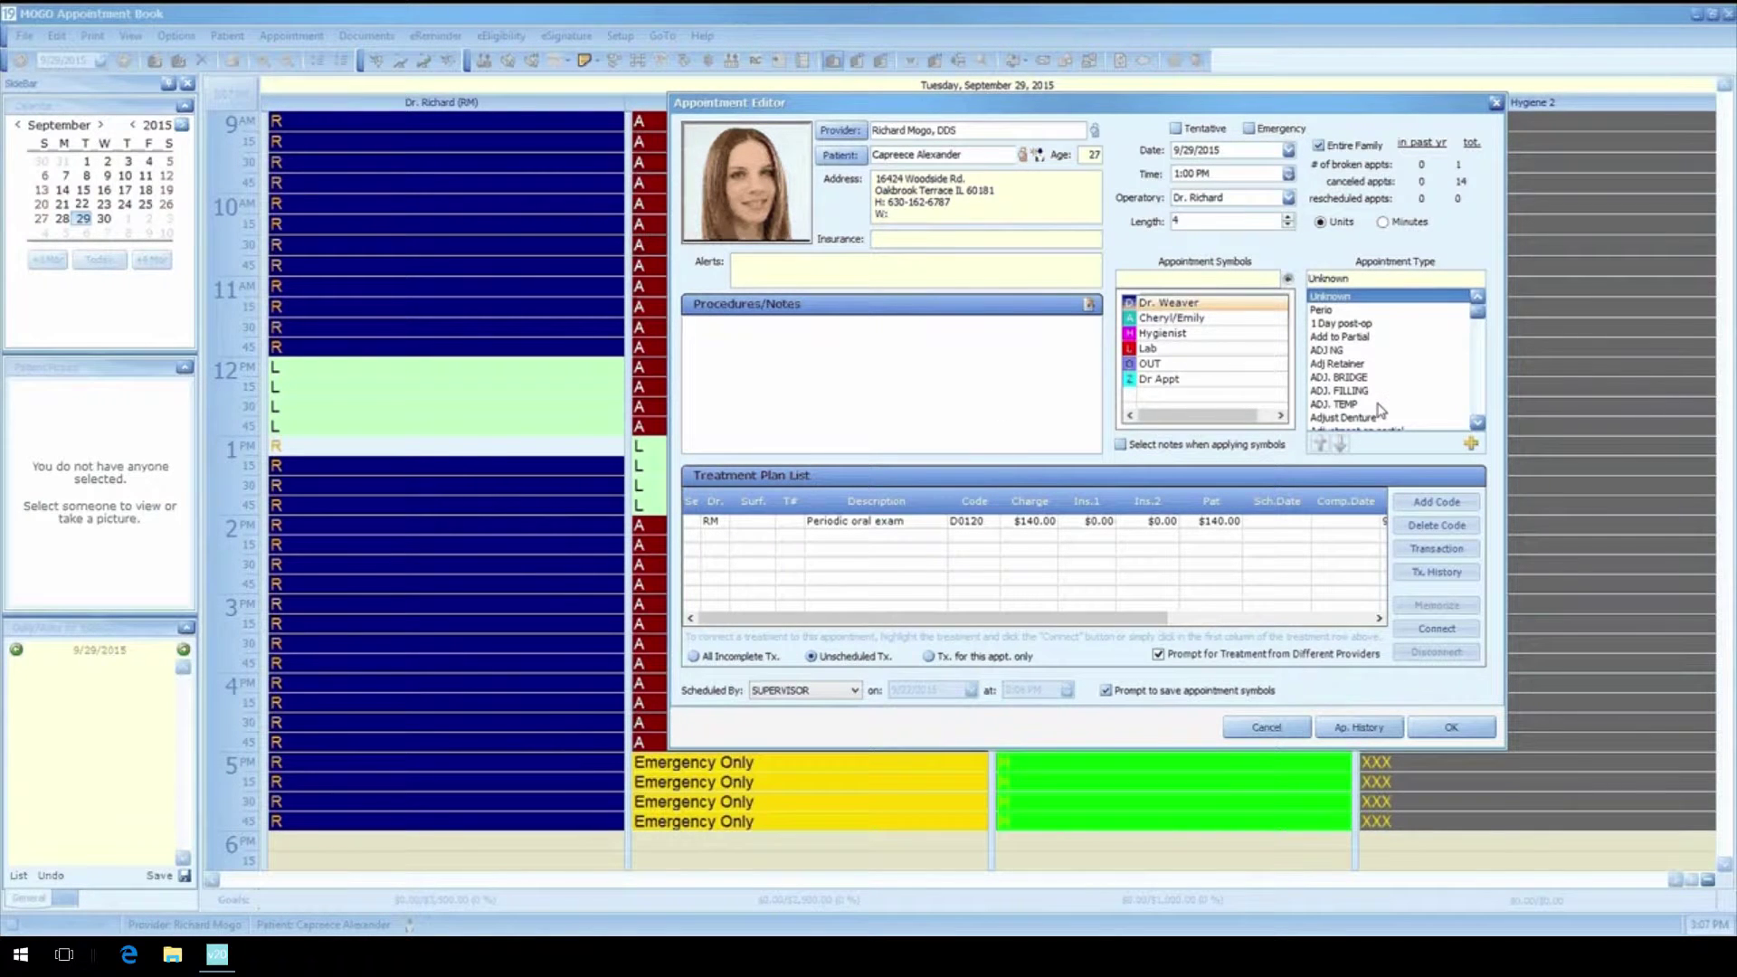
{"action": "type", "text": "periodic exam"}
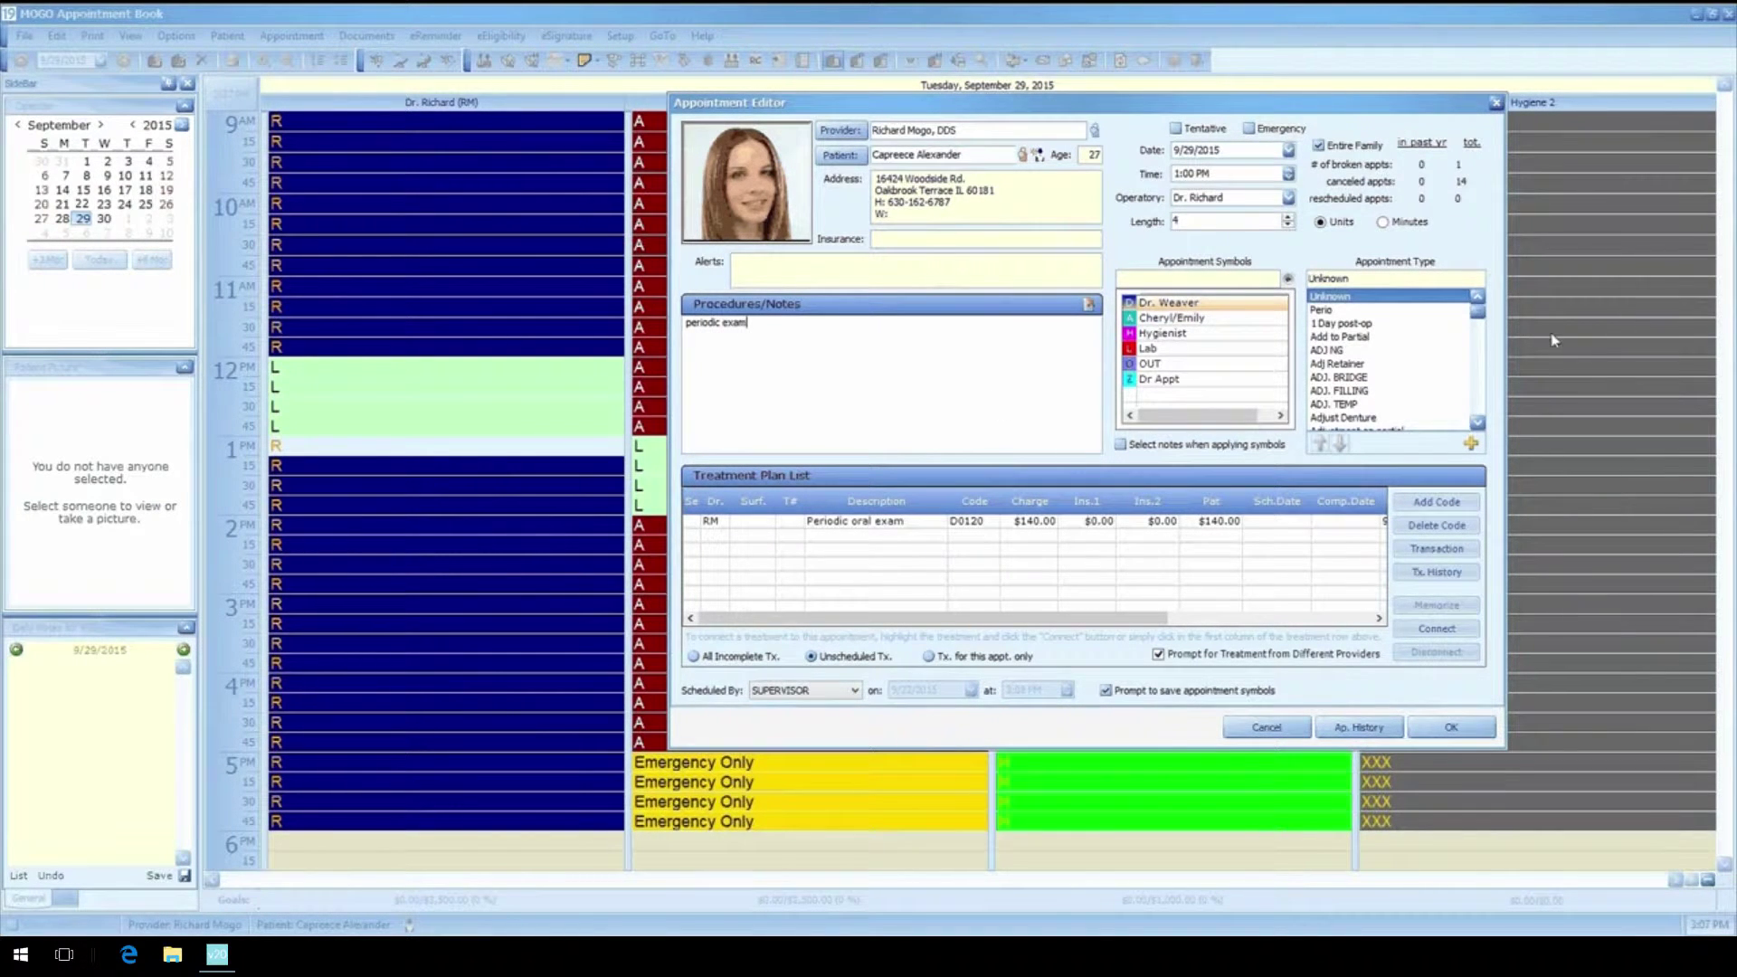
- Set the appointment type to Dr Appointment
{"action": "scroll", "coordinate": [1416, 385], "scroll_direction": "down", "scroll_amount": 6}
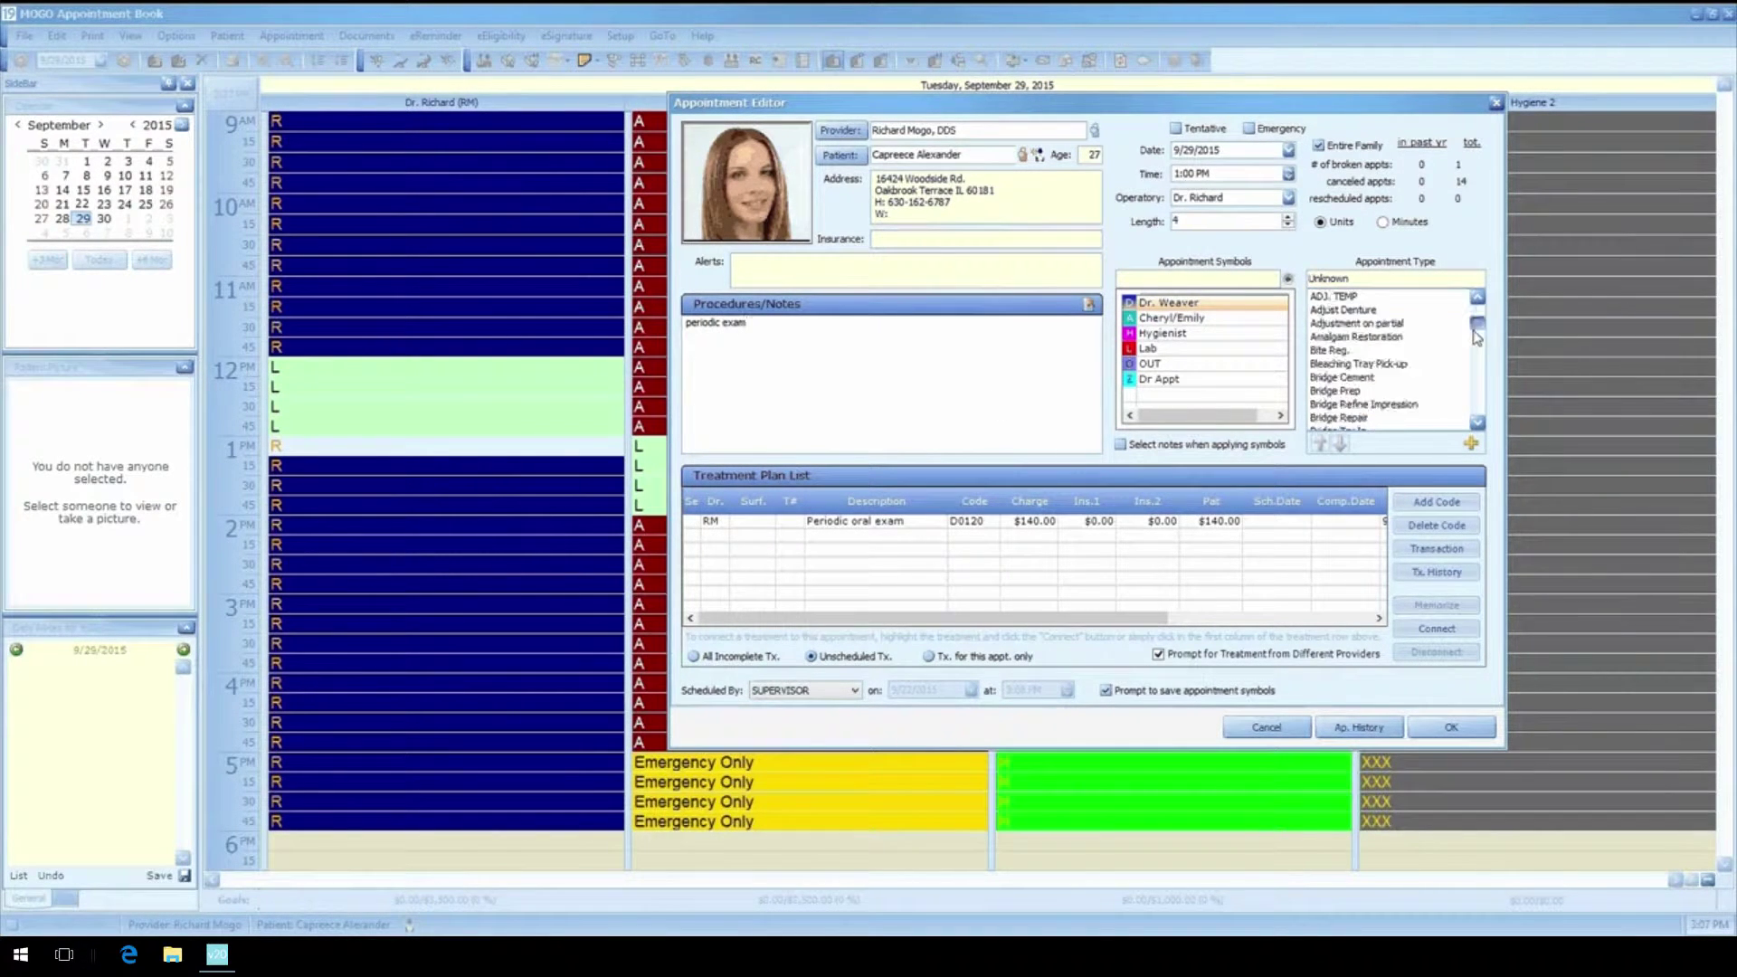
{"action": "left_click", "coordinate": [1477, 405]}
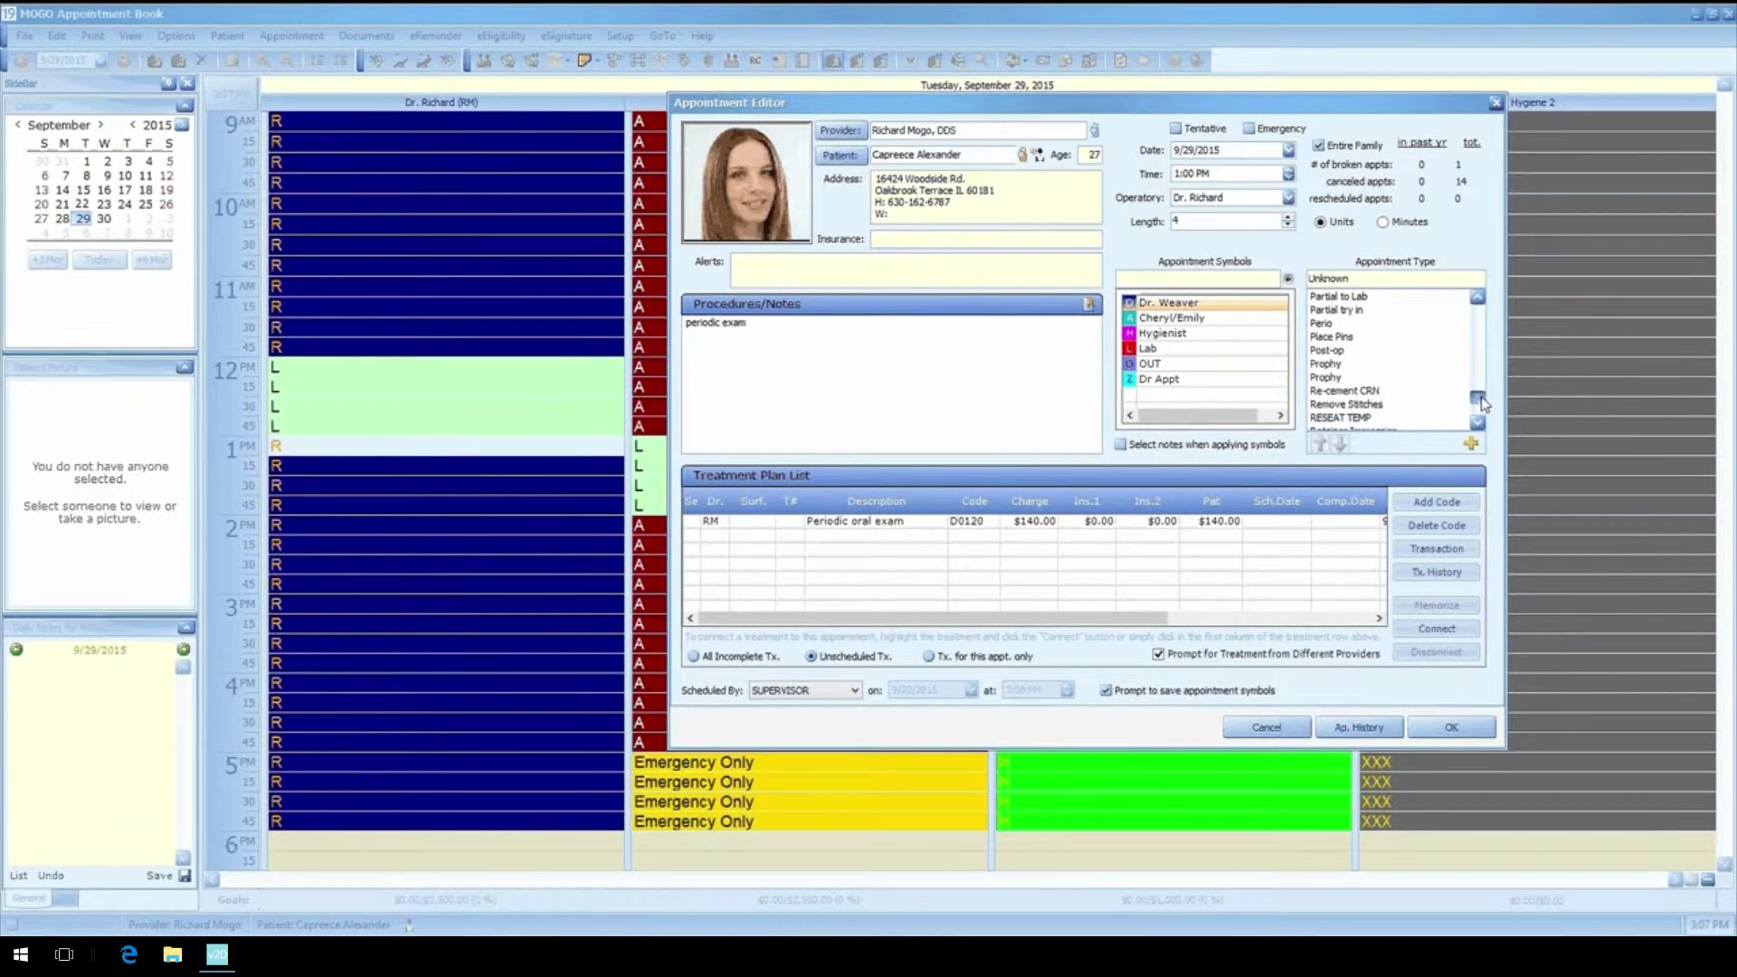
{"action": "left_click", "coordinate": [1478, 357]}
{"action": "left_click", "coordinate": [1478, 357]}
{"action": "left_click", "coordinate": [1353, 391]}
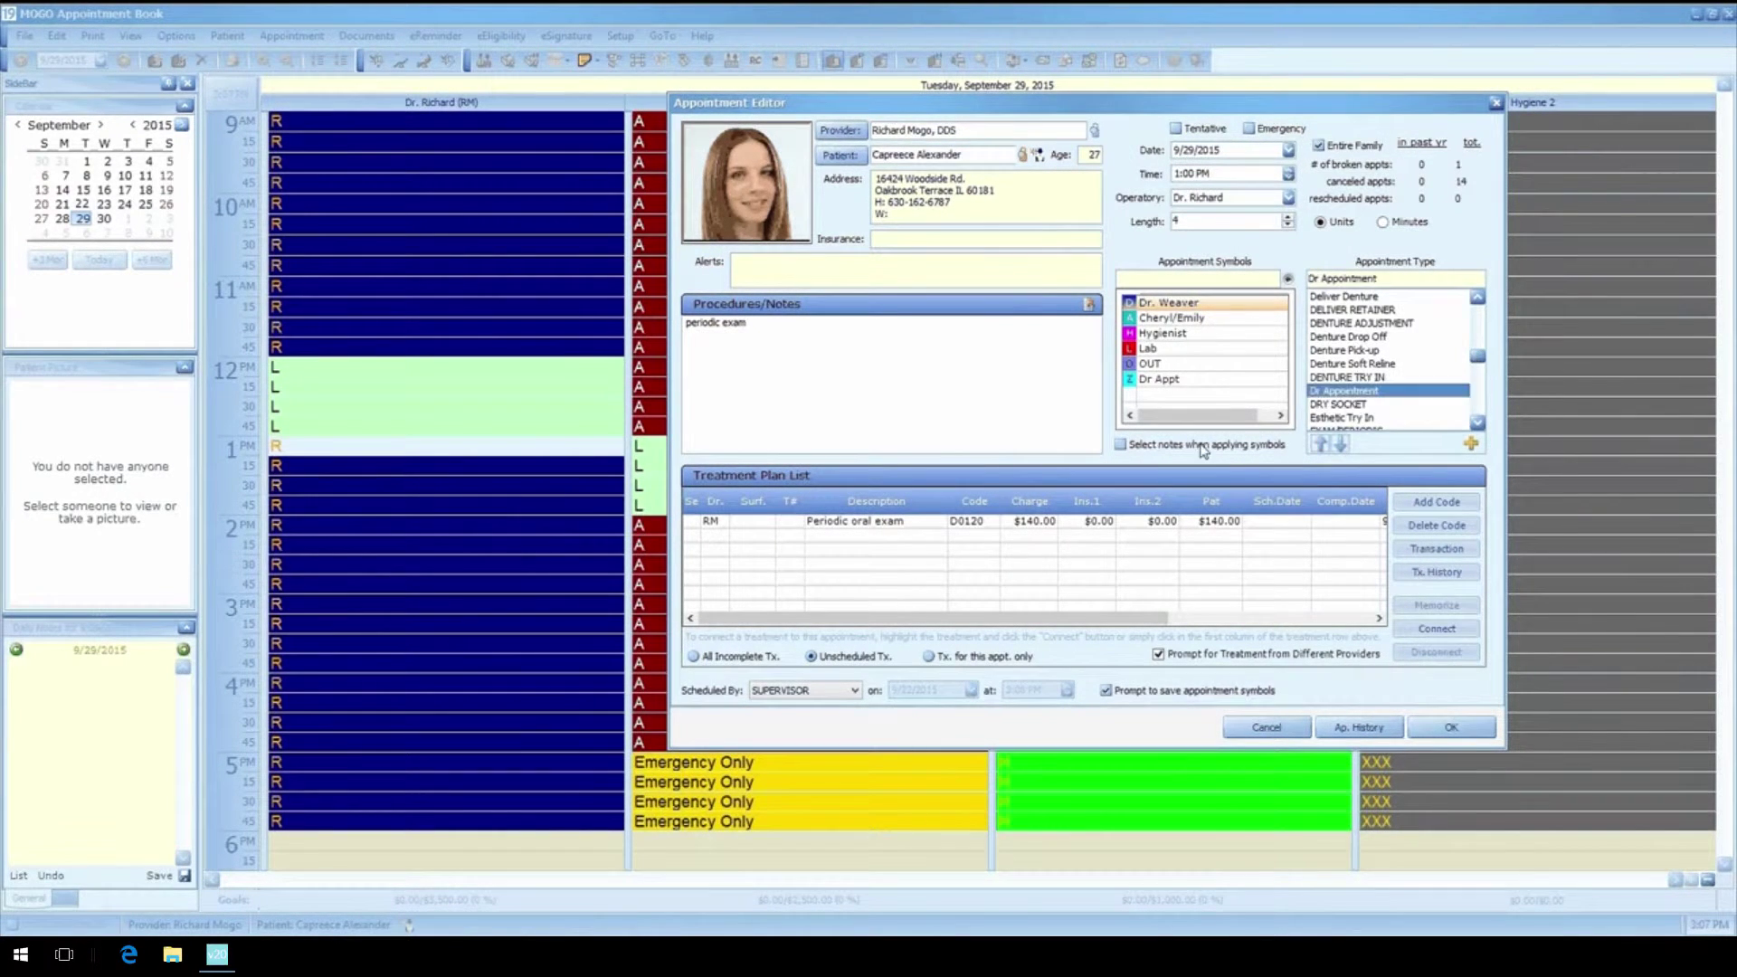
- Assign the doctor symbol D to all four appointment units and connect the periodic oral exam (D0120) to the appointment
{"action": "left_click", "coordinate": [1175, 305]}
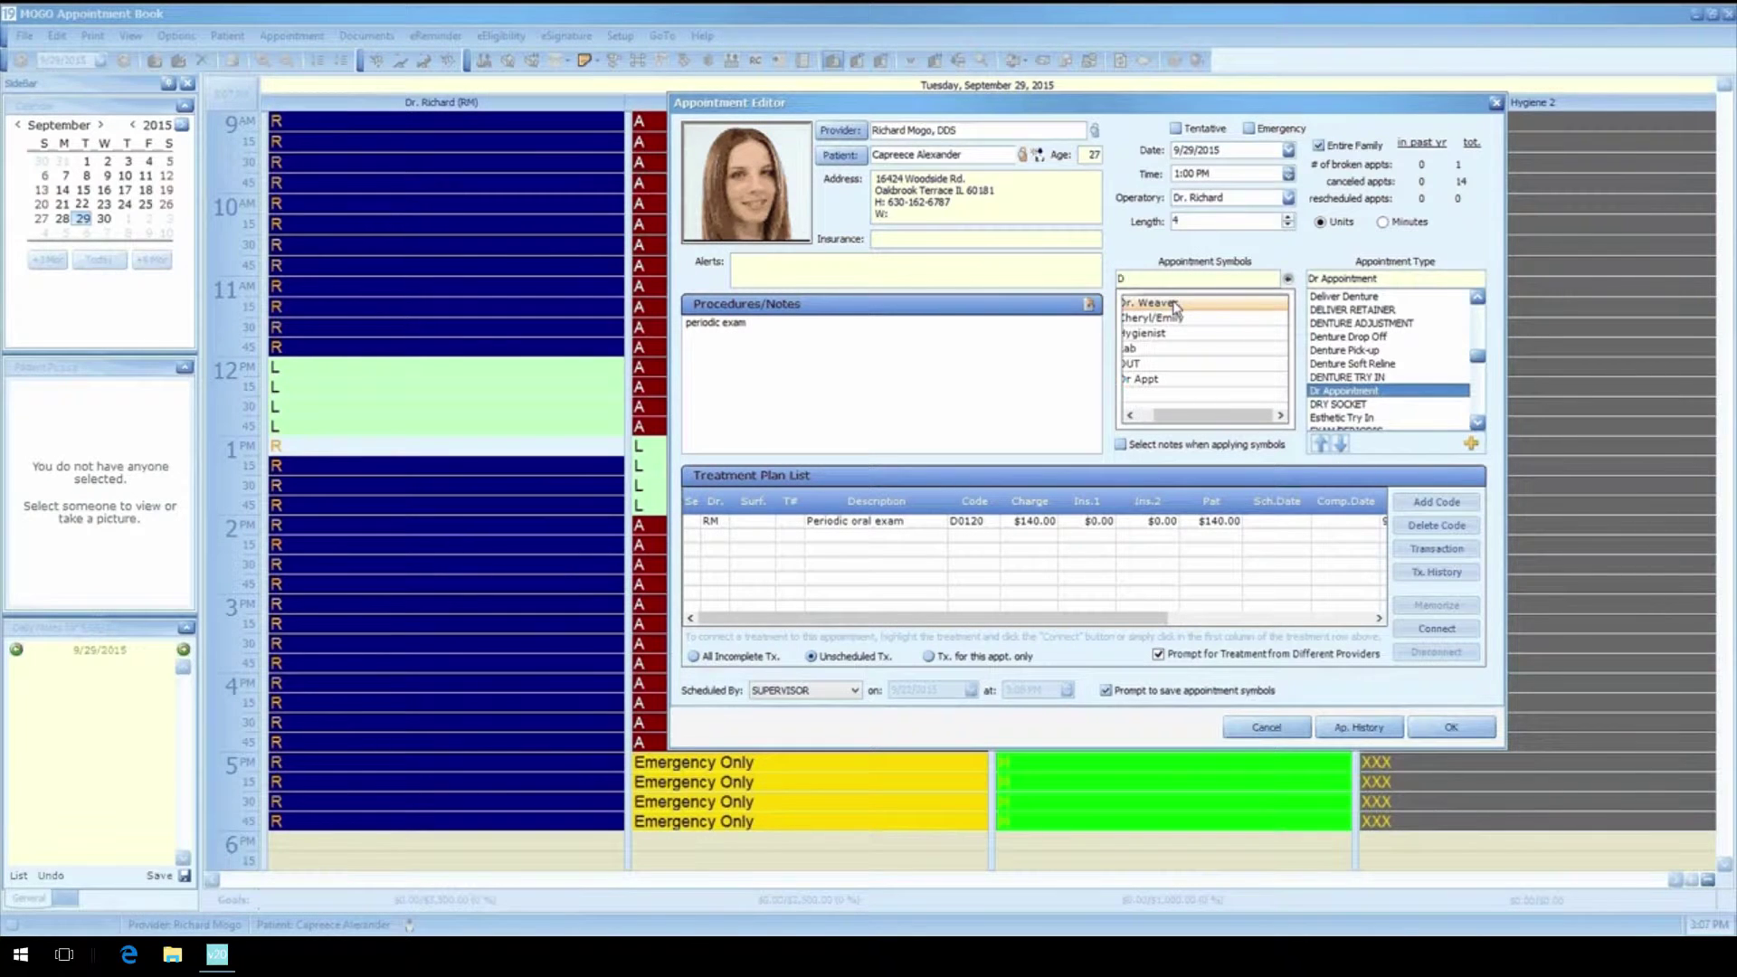
{"action": "left_click", "coordinate": [1175, 305]}
{"action": "left_click", "coordinate": [1175, 305]}
{"action": "left_click", "coordinate": [1175, 305]}
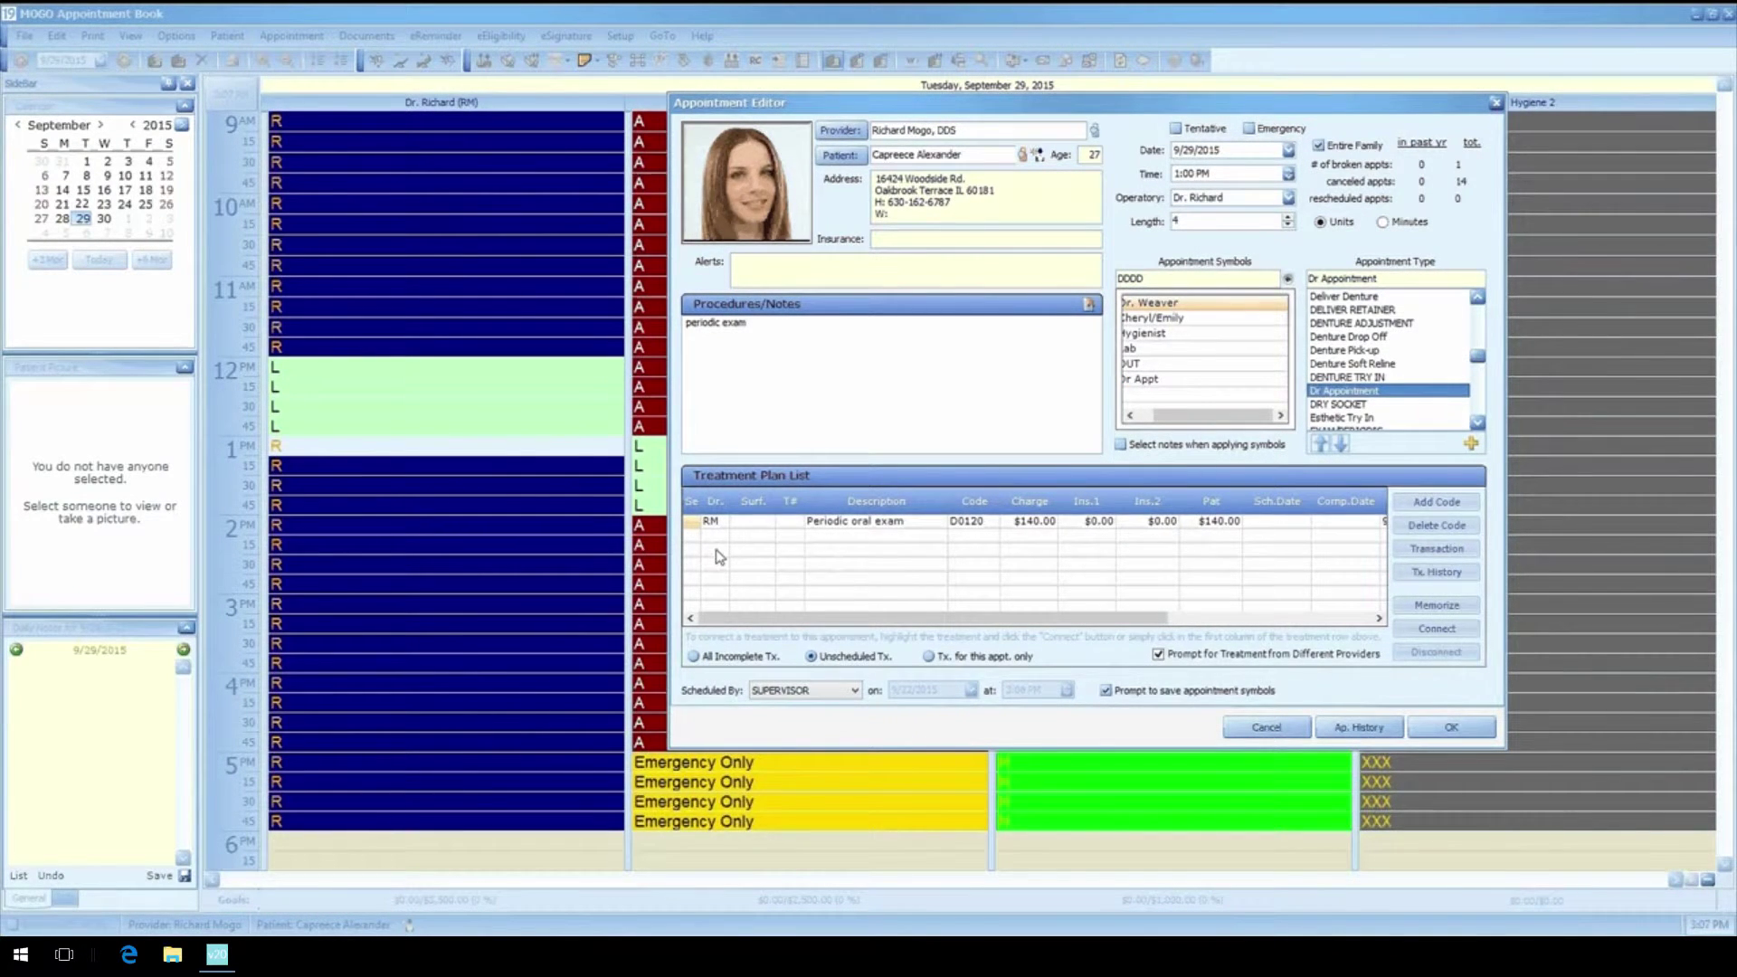
{"action": "left_click", "coordinate": [695, 521]}
- Save the appointment without memorizing its symbols, and stretch its end time to 2:30 PM in the schedule
{"action": "left_click", "coordinate": [1451, 727]}
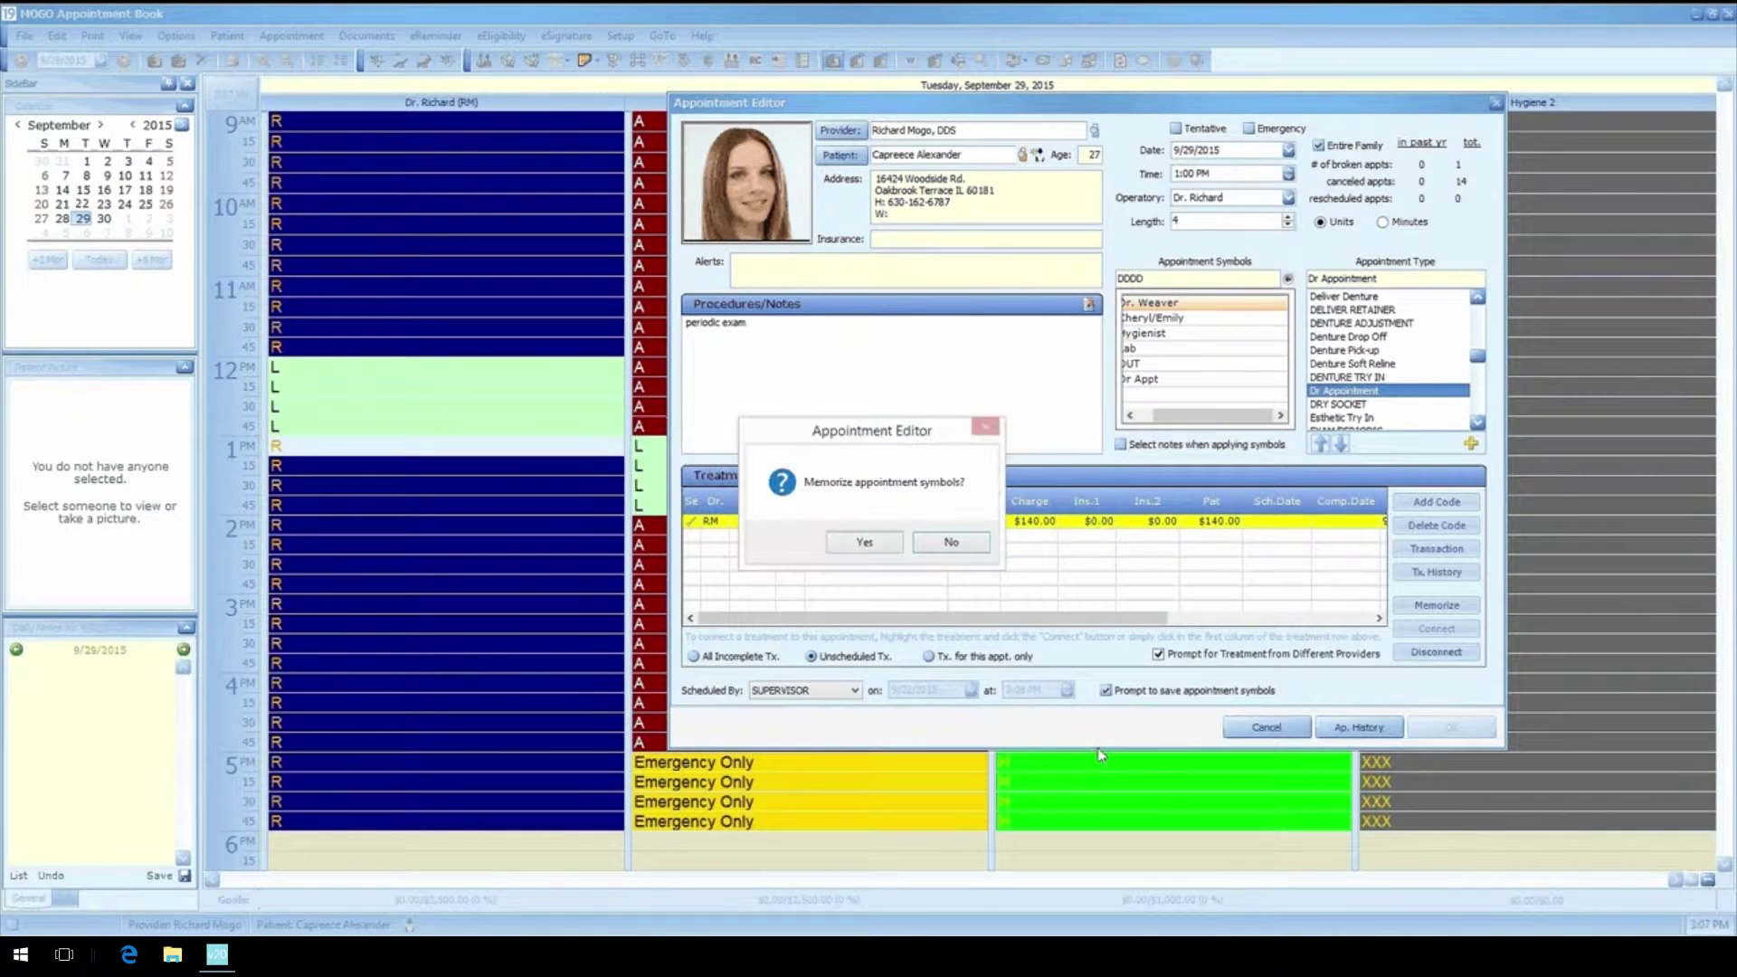
{"action": "left_click", "coordinate": [948, 554]}
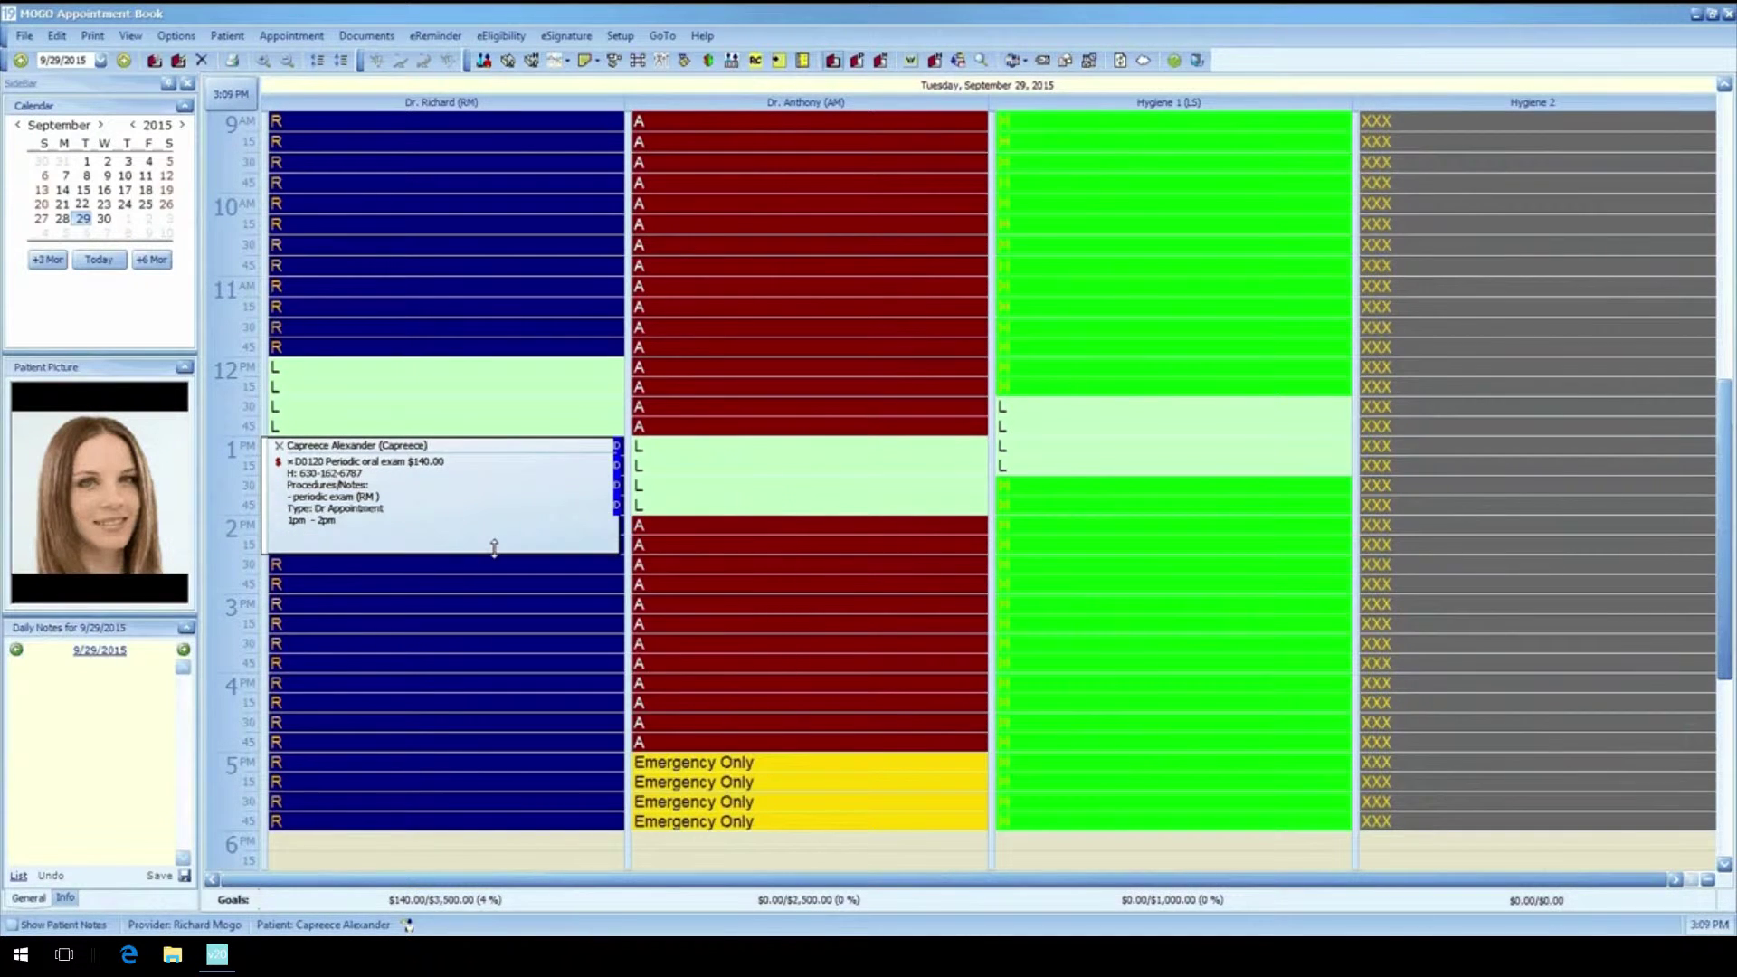
{"action": "left_click_drag", "start_coordinate": [494, 547], "coordinate": [494, 554]}
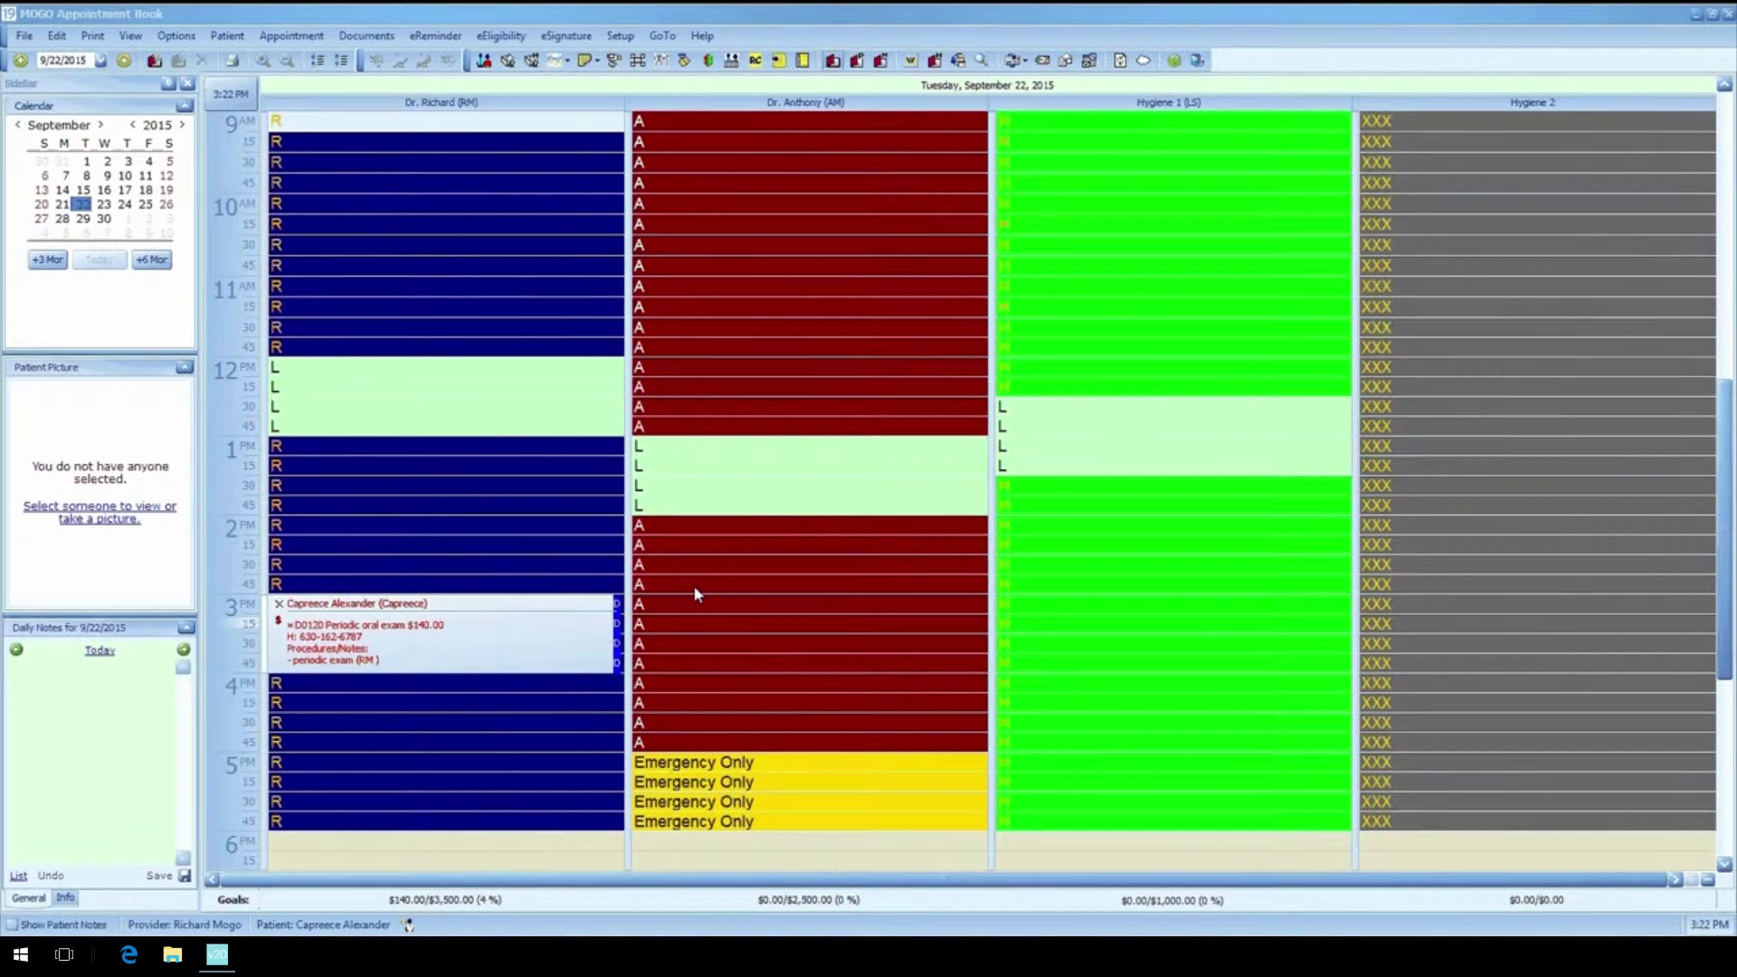
- Check in the patient of the 3 PM appointment as Patient Arrived and accept the patient information
{"action": "left_click", "coordinate": [586, 627]}
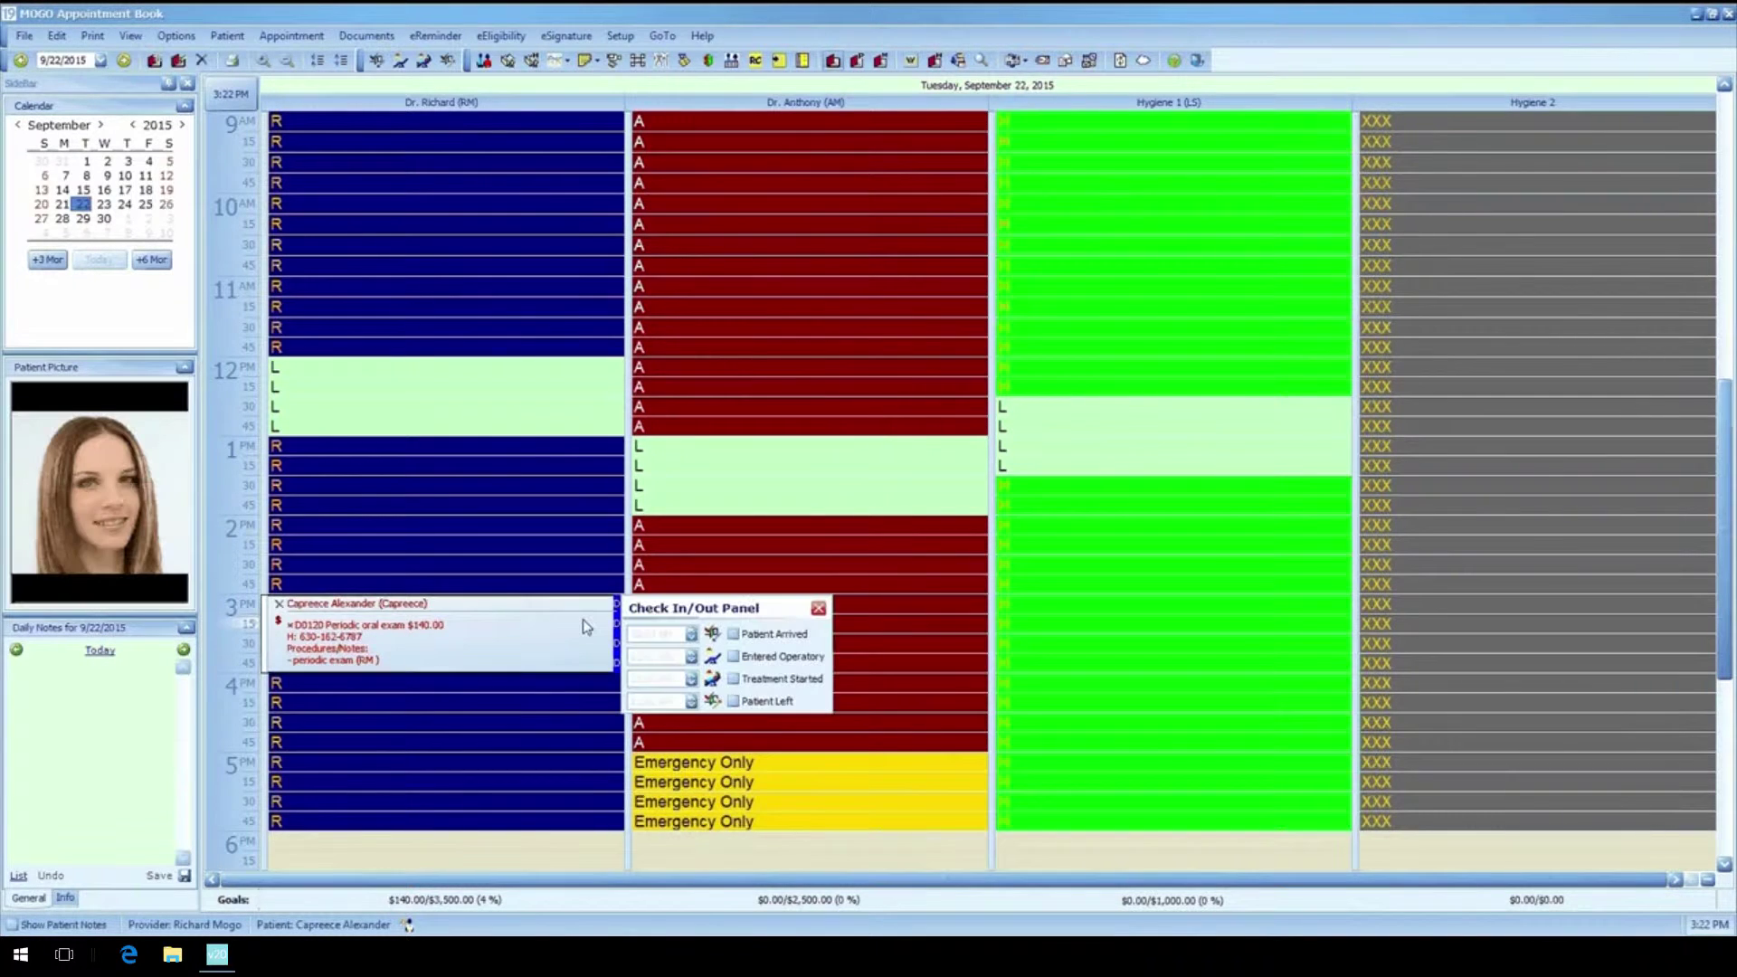
{"action": "left_click", "coordinate": [768, 637]}
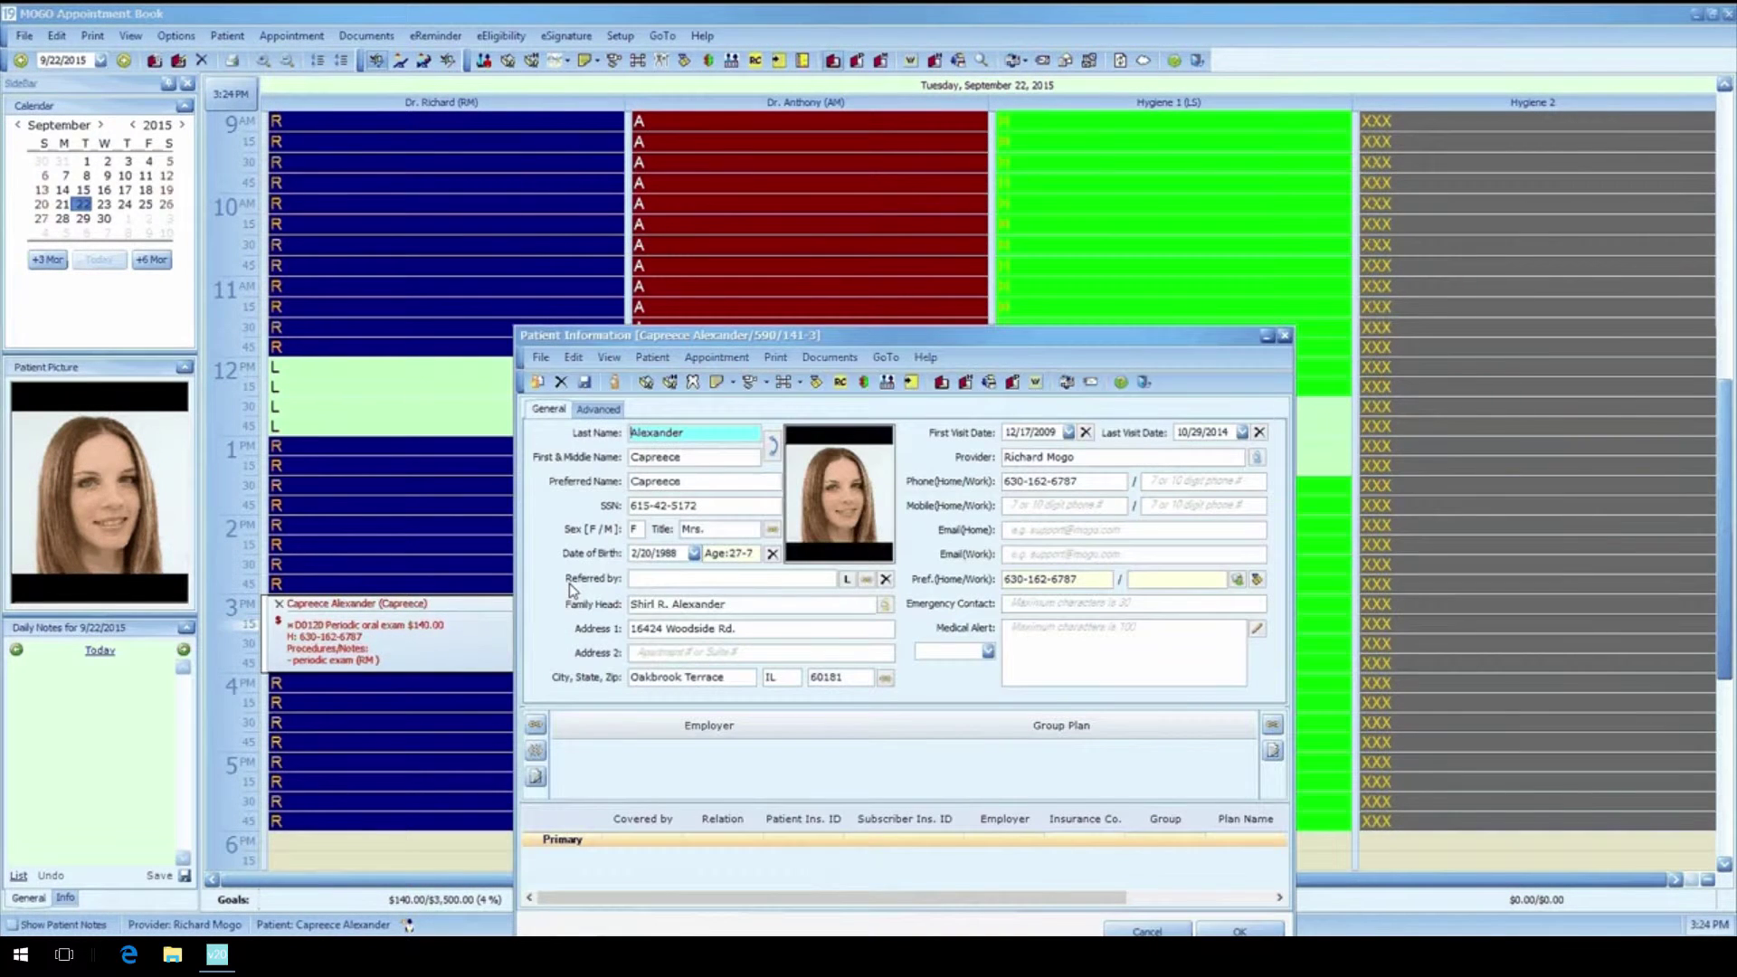
{"action": "left_click_drag", "start_coordinate": [970, 340], "coordinate": [977, 206]}
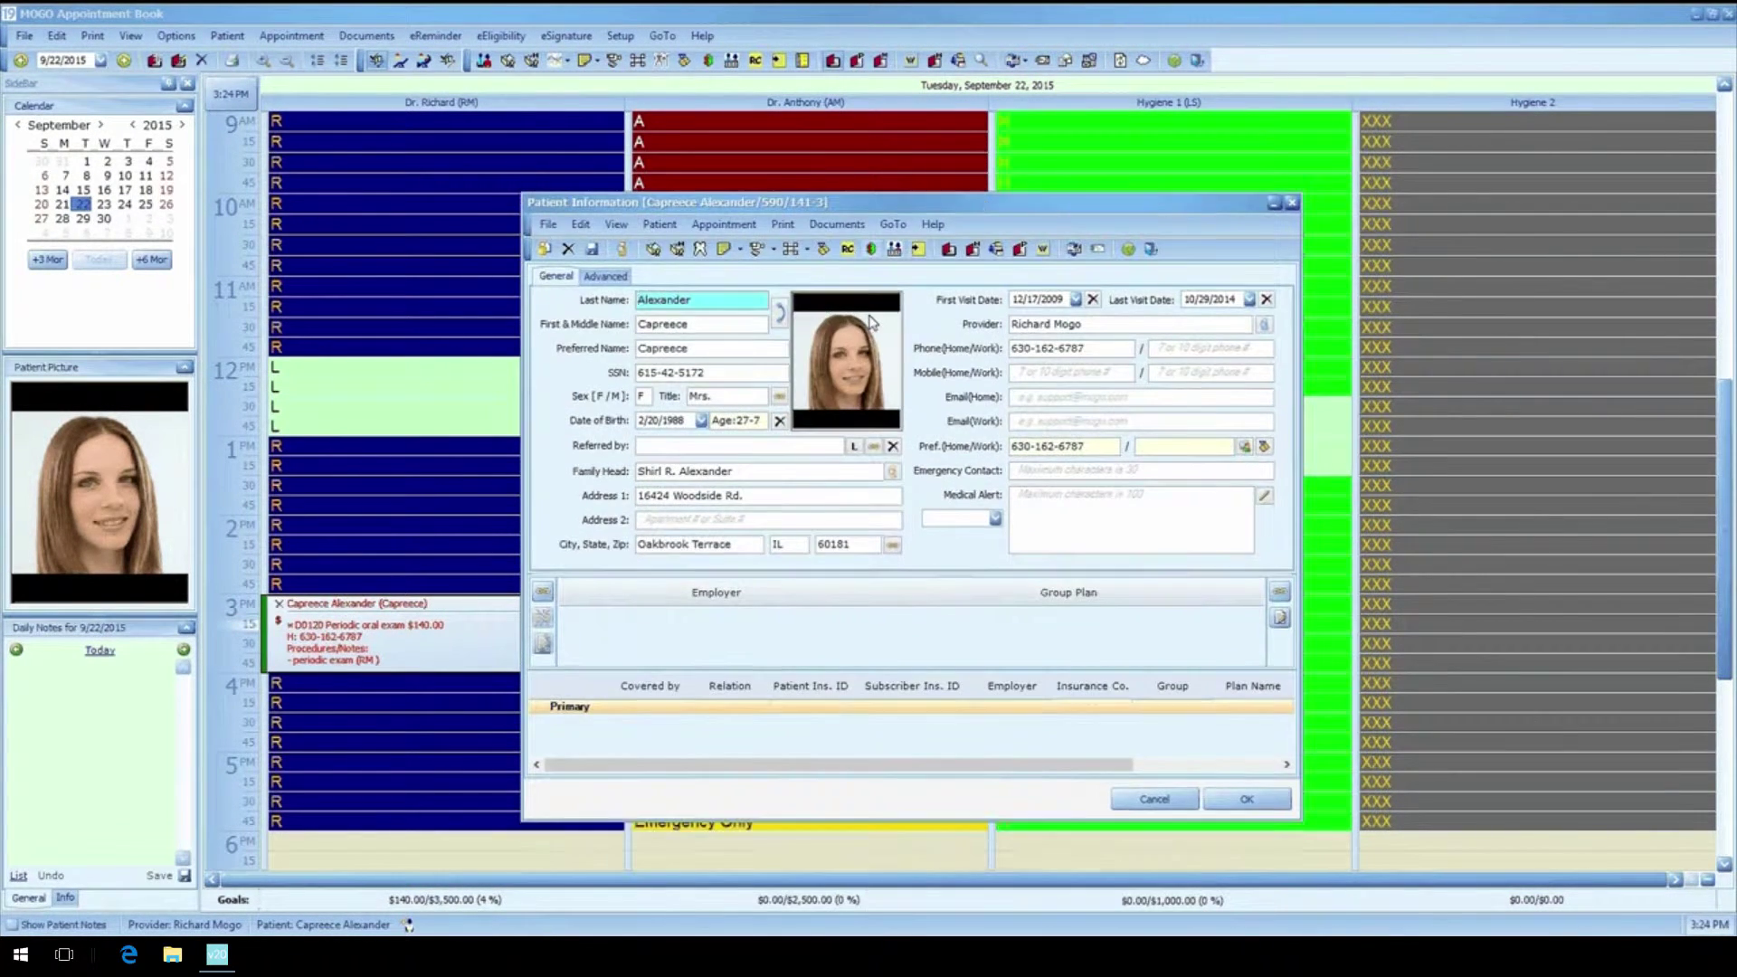
{"action": "left_click", "coordinate": [1248, 801]}
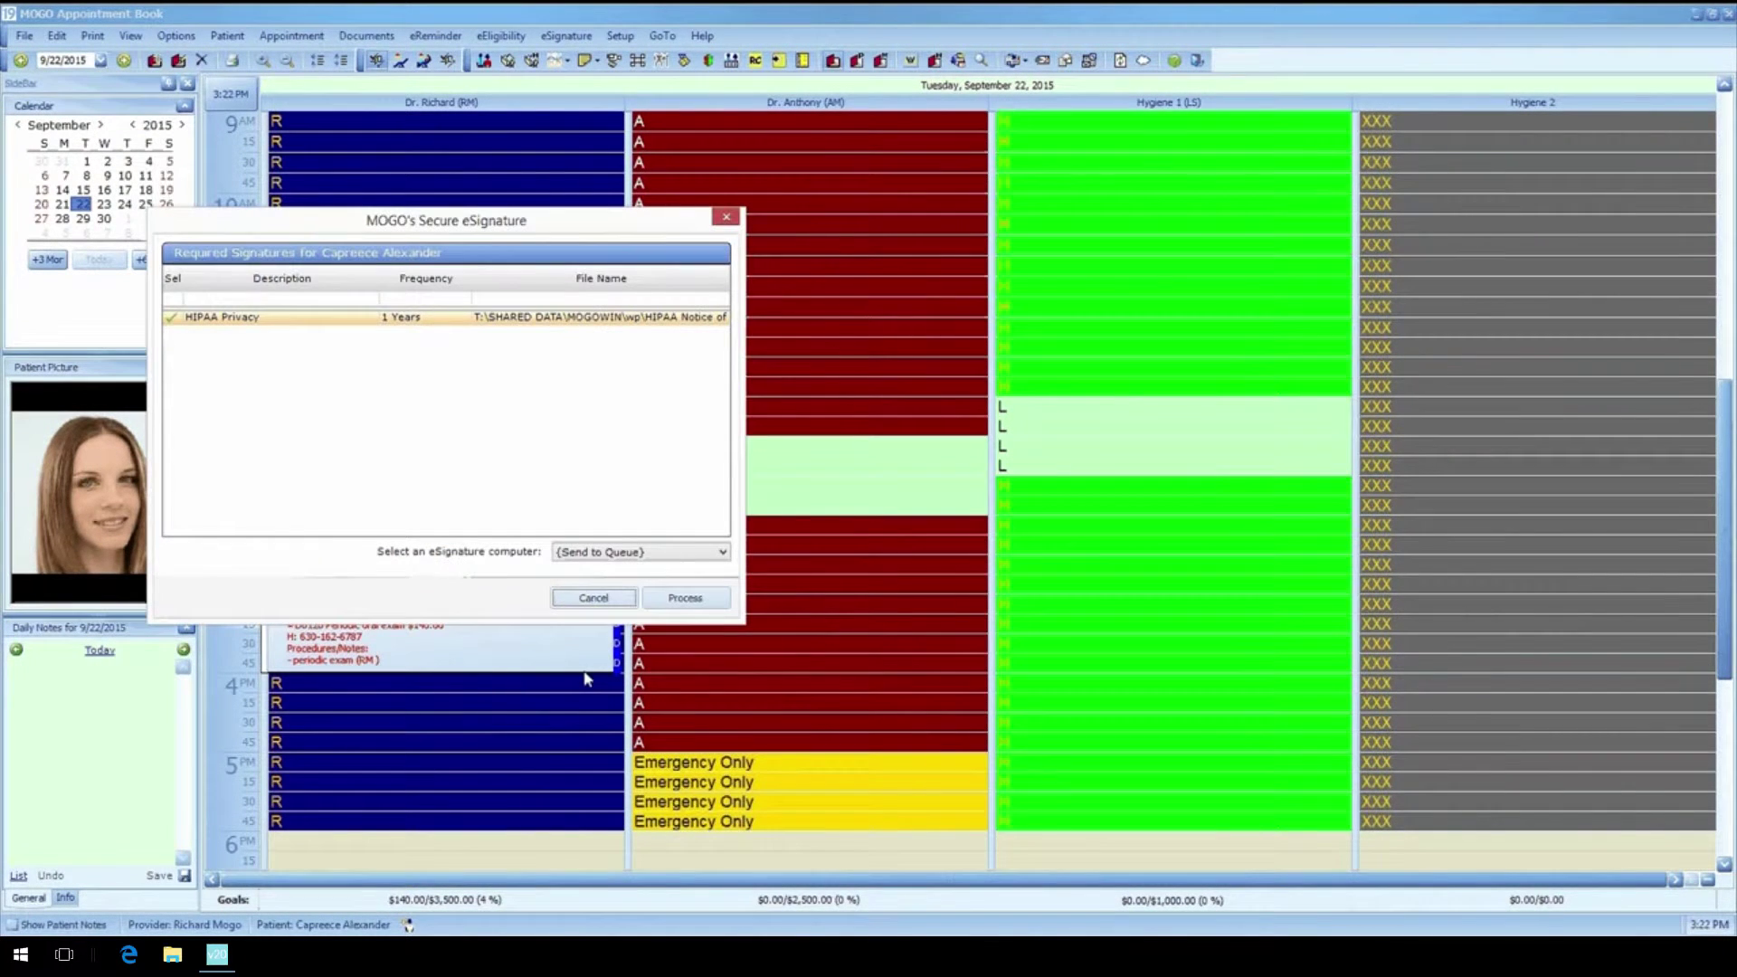
- Process the required HIPAA Privacy form on the eSignature computer MOGO-344
{"action": "left_click", "coordinate": [638, 553]}
{"action": "left_click", "coordinate": [615, 580]}
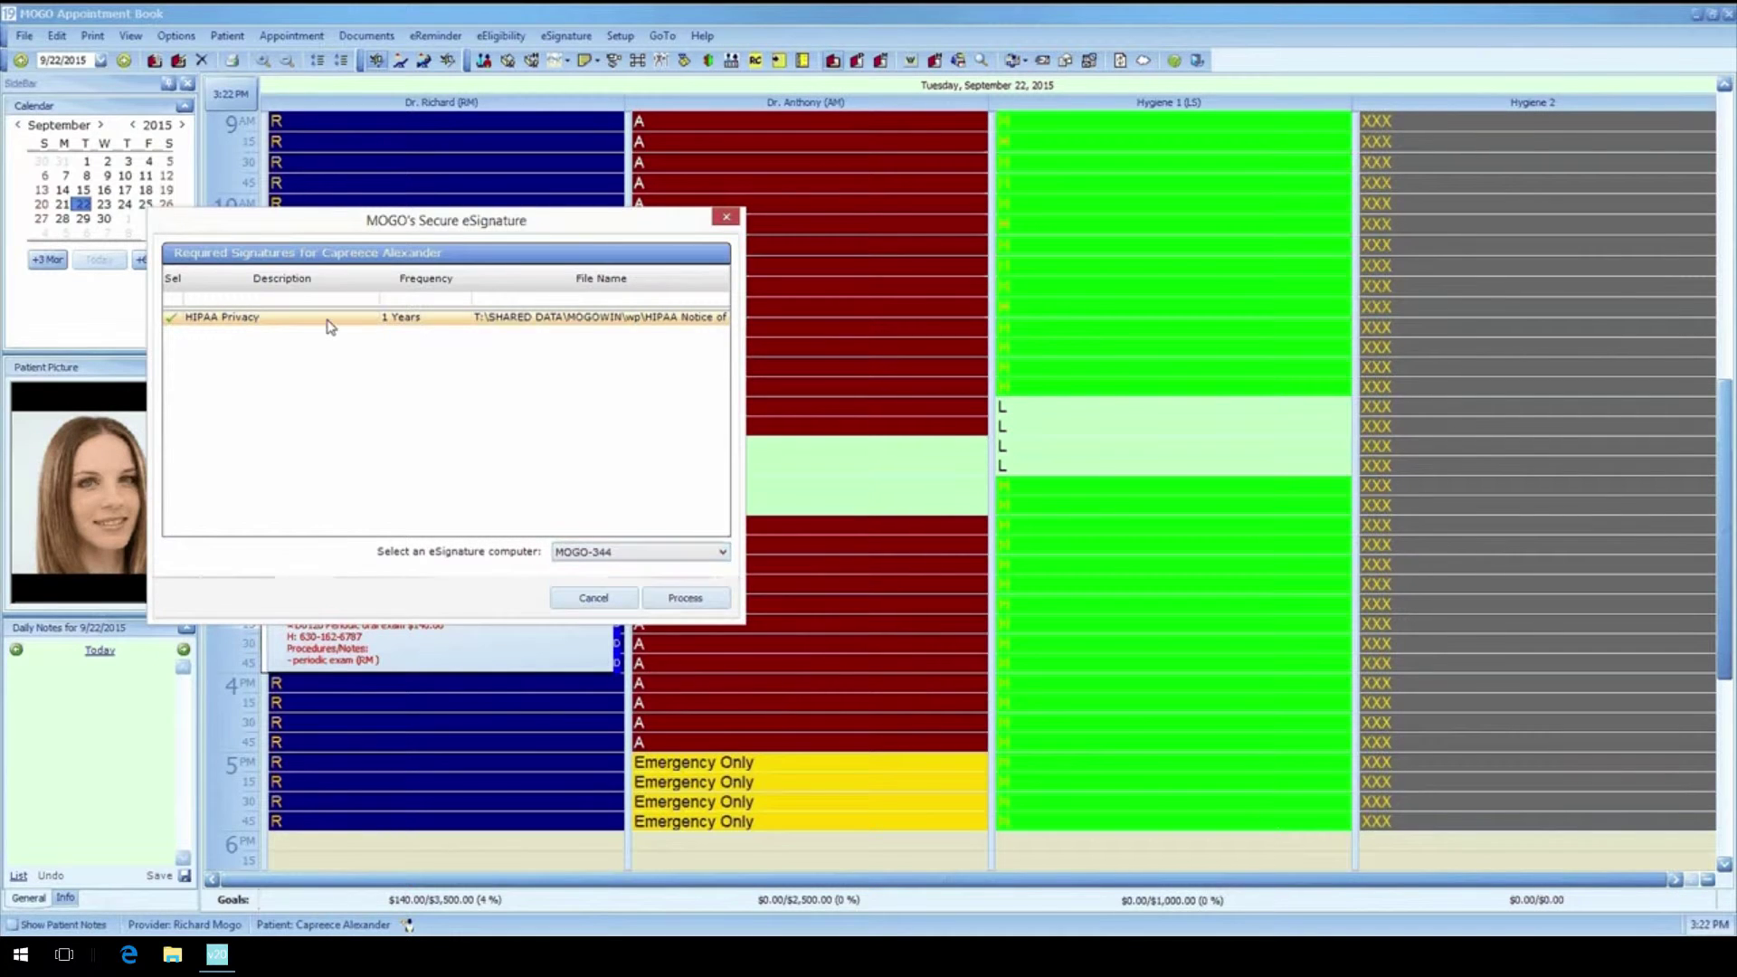
{"action": "left_click", "coordinate": [687, 600]}
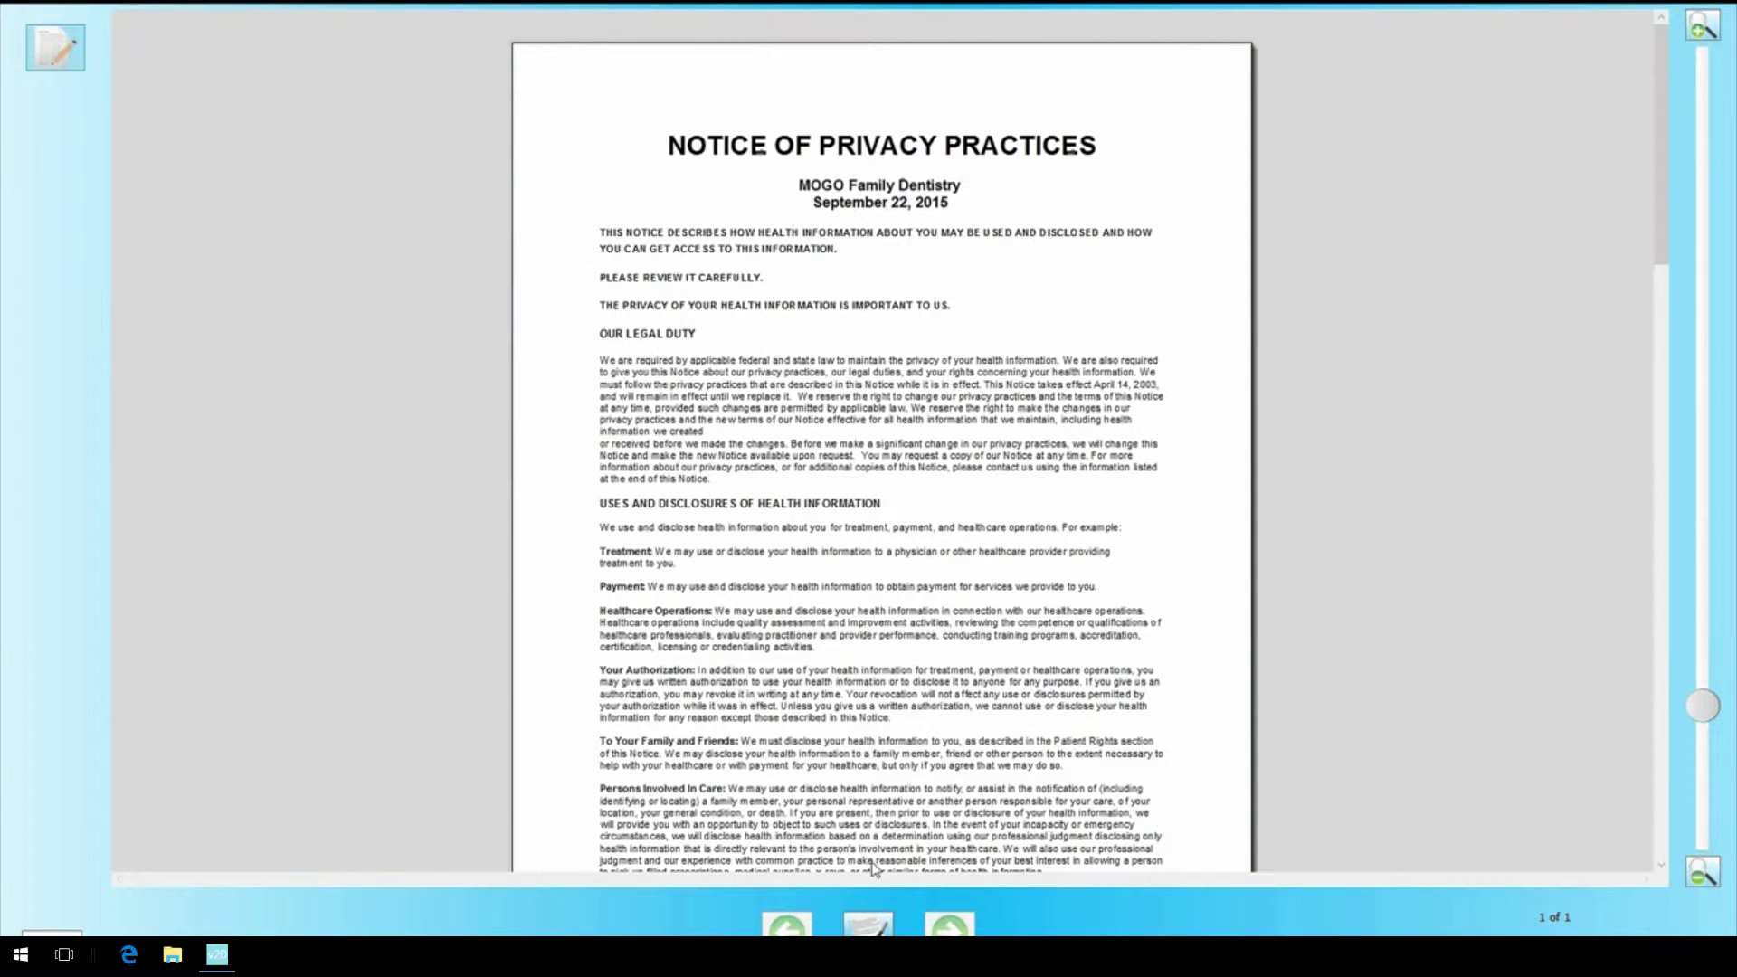
- Sign the Notice of Privacy Practices on its last page and accept the signature
{"action": "scroll", "coordinate": [942, 804], "scroll_direction": "down", "scroll_amount": 15}
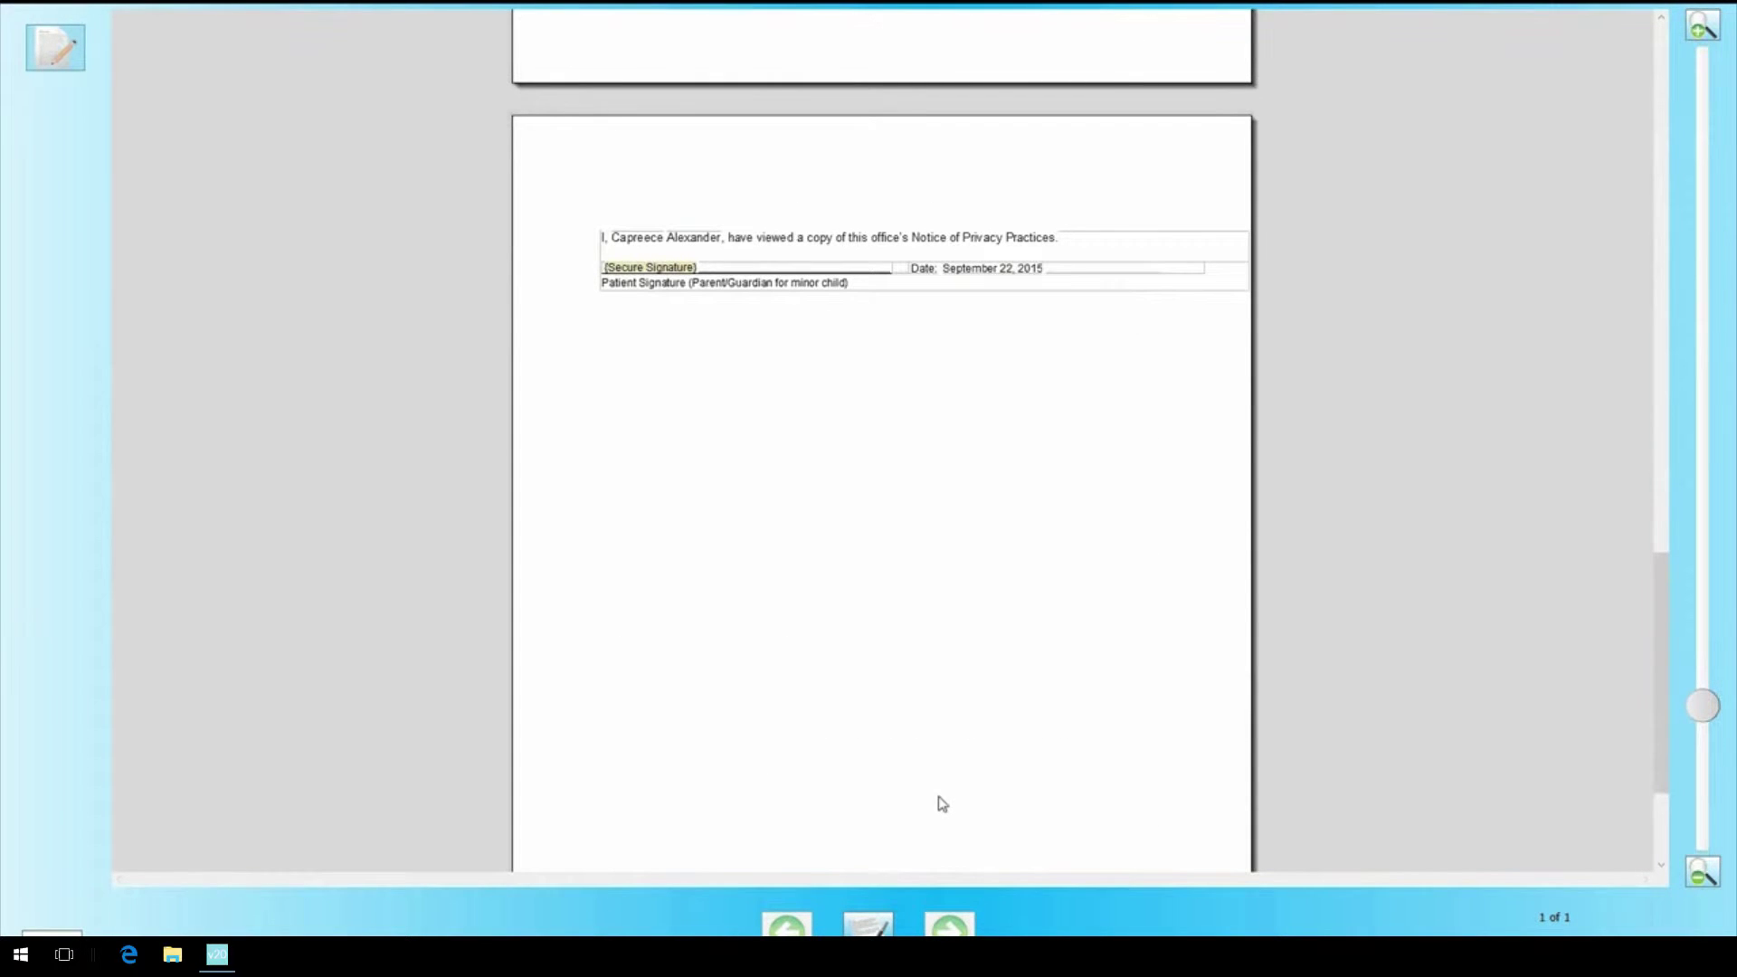
{"action": "left_click", "coordinate": [868, 921]}
{"action": "mouse_move", "coordinate": [672, 511]}
{"action": "left_mouse_down"}
{"action": "mouse_move", "coordinate": [733, 452]}
{"action": "mouse_move", "coordinate": [1022, 432]}
{"action": "mouse_move", "coordinate": [1090, 452]}
{"action": "left_mouse_up"}
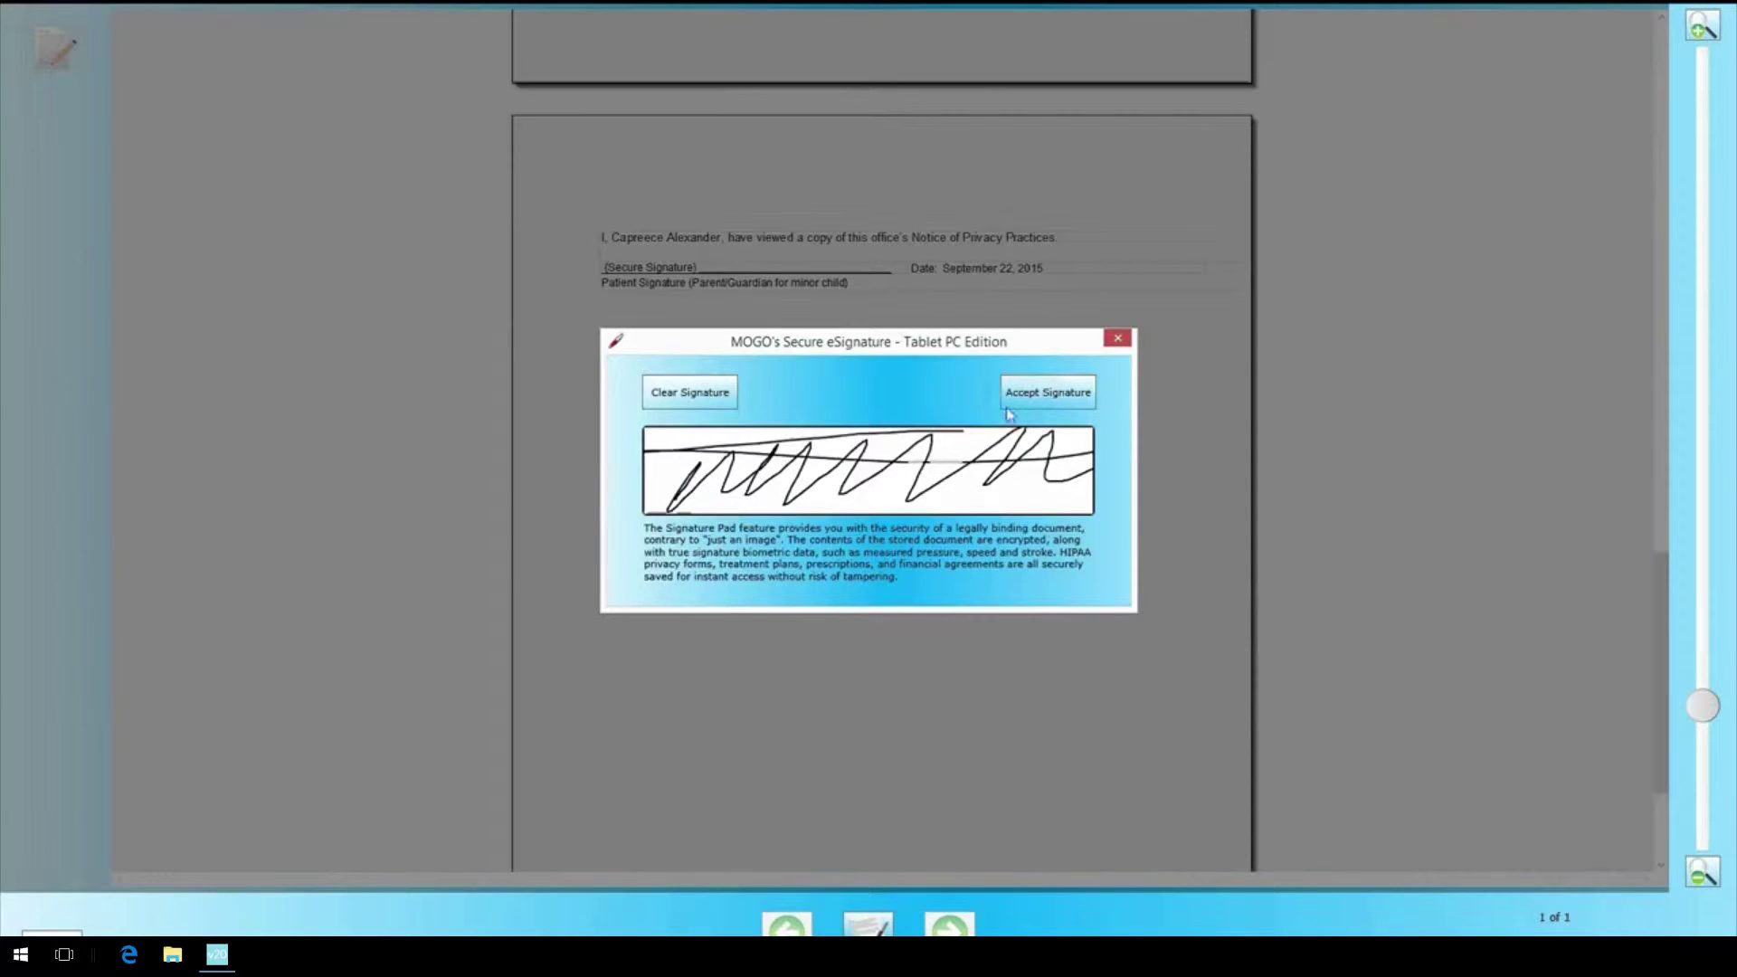
{"action": "left_click", "coordinate": [1046, 394]}
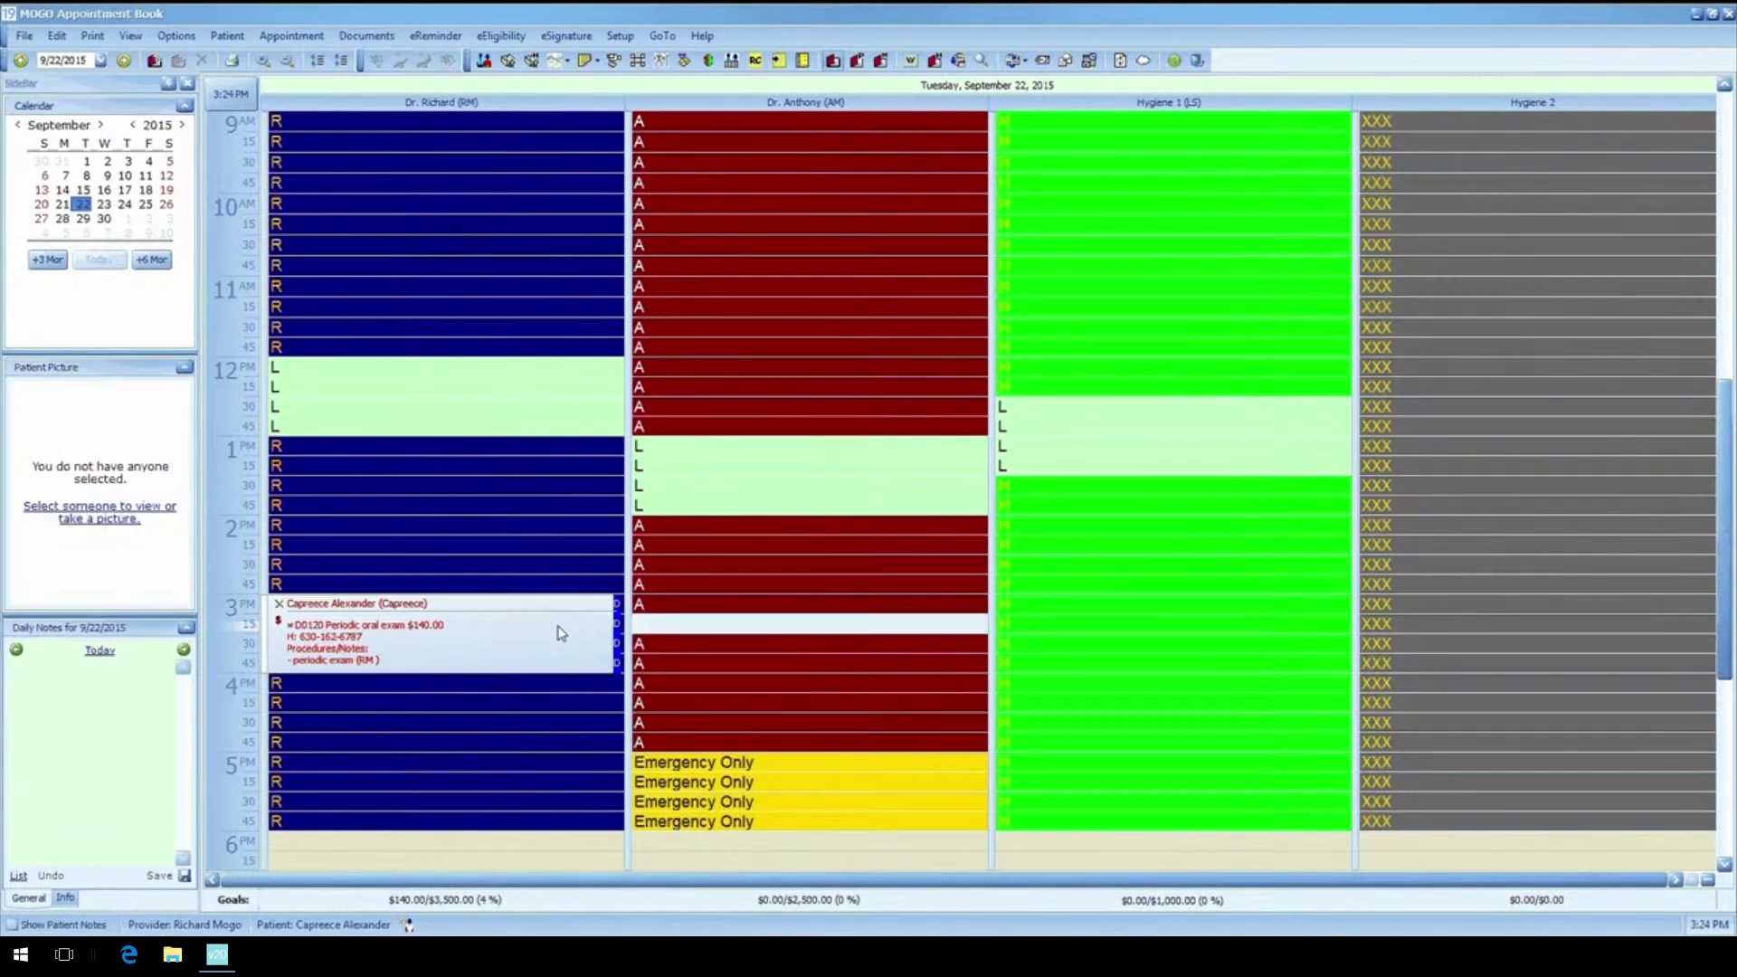
- Mark the appointment as Treatment Started and record tooth 7 as impacted (M22) as a new finding in the restorative chart
{"action": "left_click", "coordinate": [783, 680]}
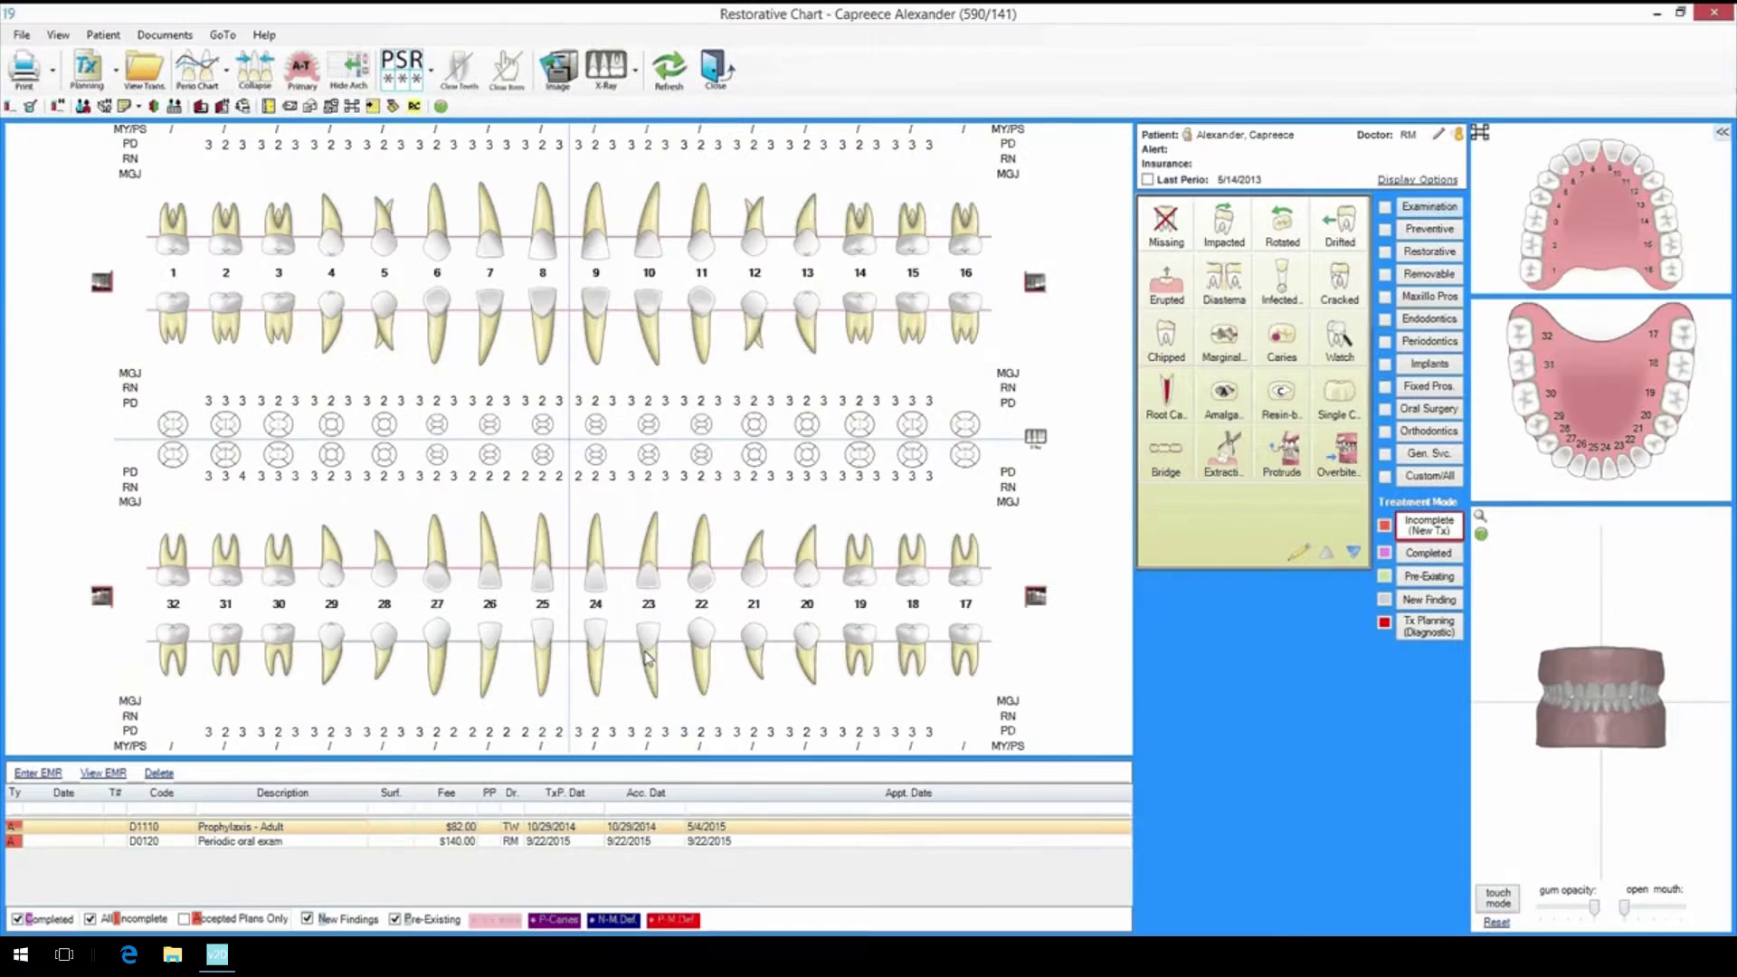
{"action": "key", "text": "Return"}
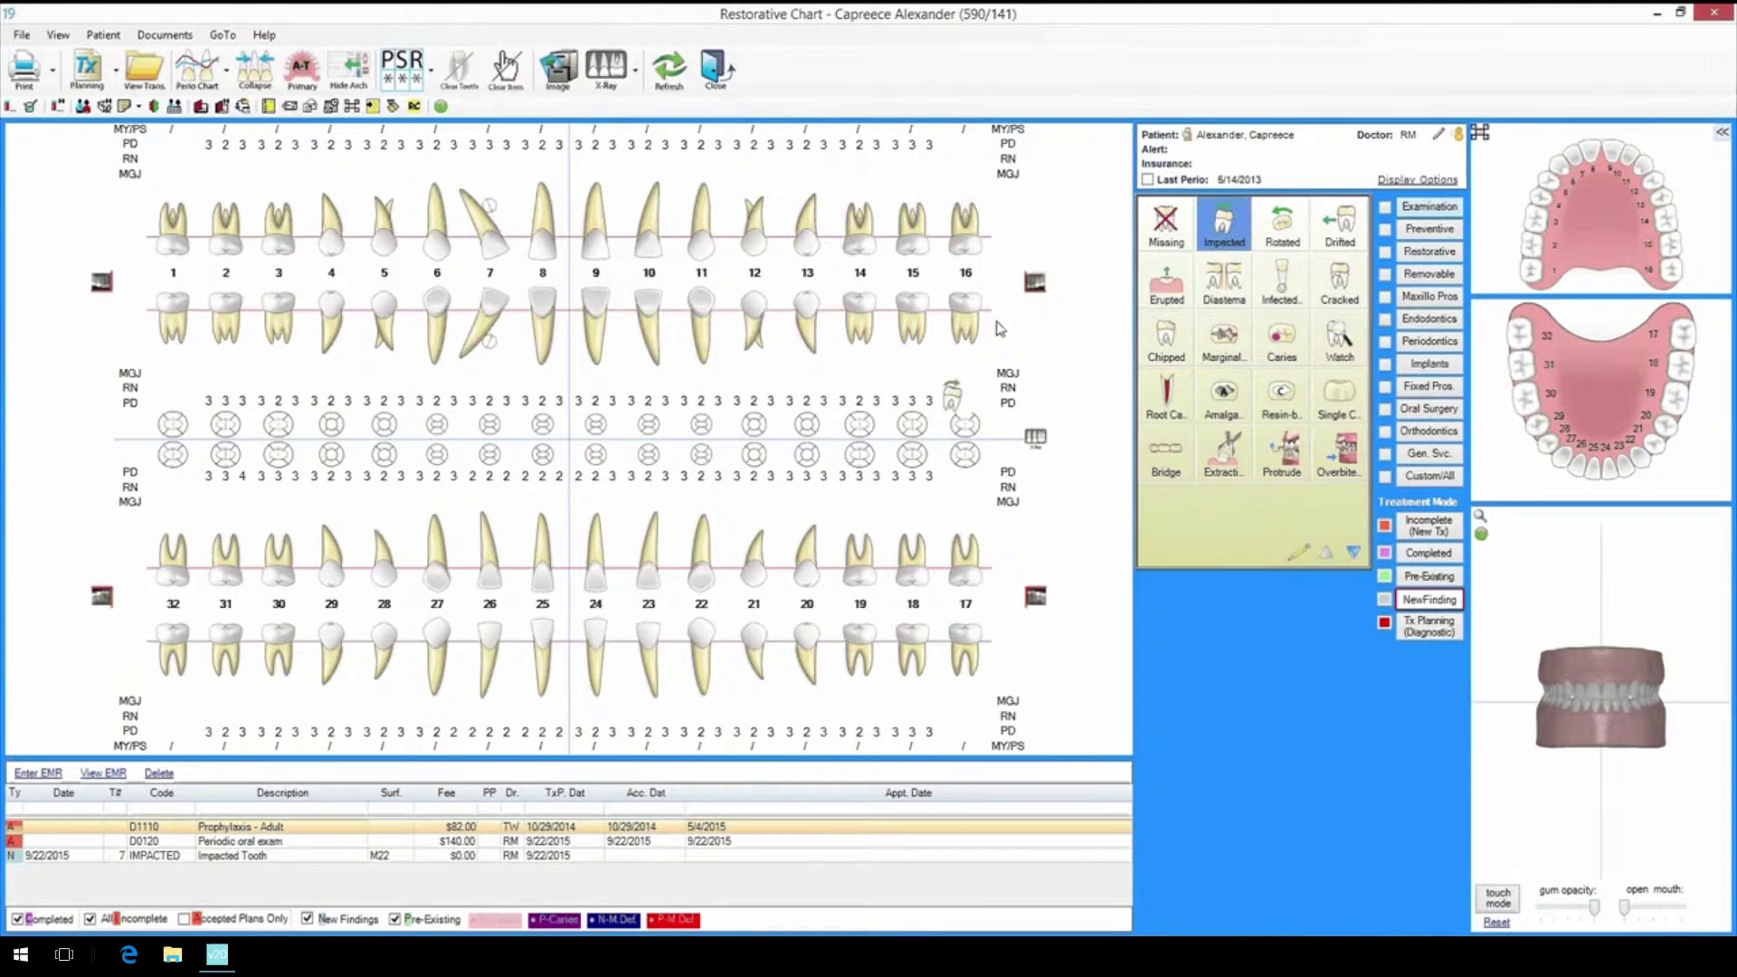
- Record new findings of a 16-degree clockwise rotation on tooth 22 and a crack on tooth 30
{"action": "left_click", "coordinate": [1282, 222]}
{"action": "left_click", "coordinate": [710, 575]}
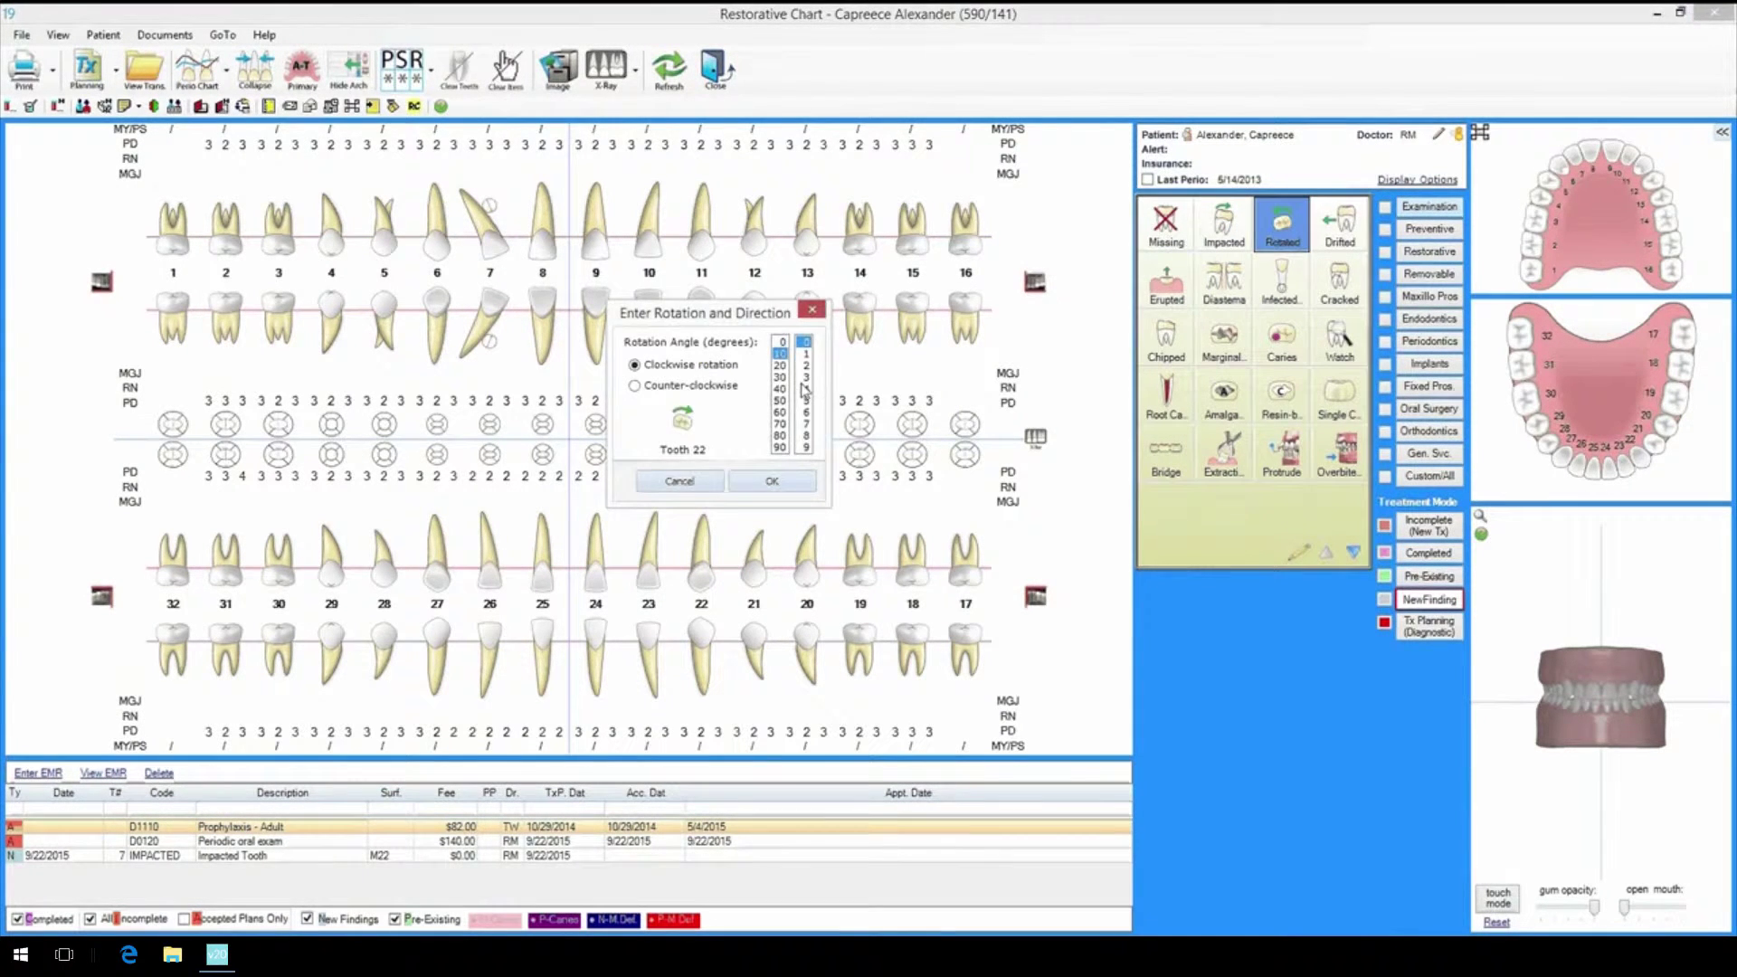
{"action": "left_click", "coordinate": [776, 480]}
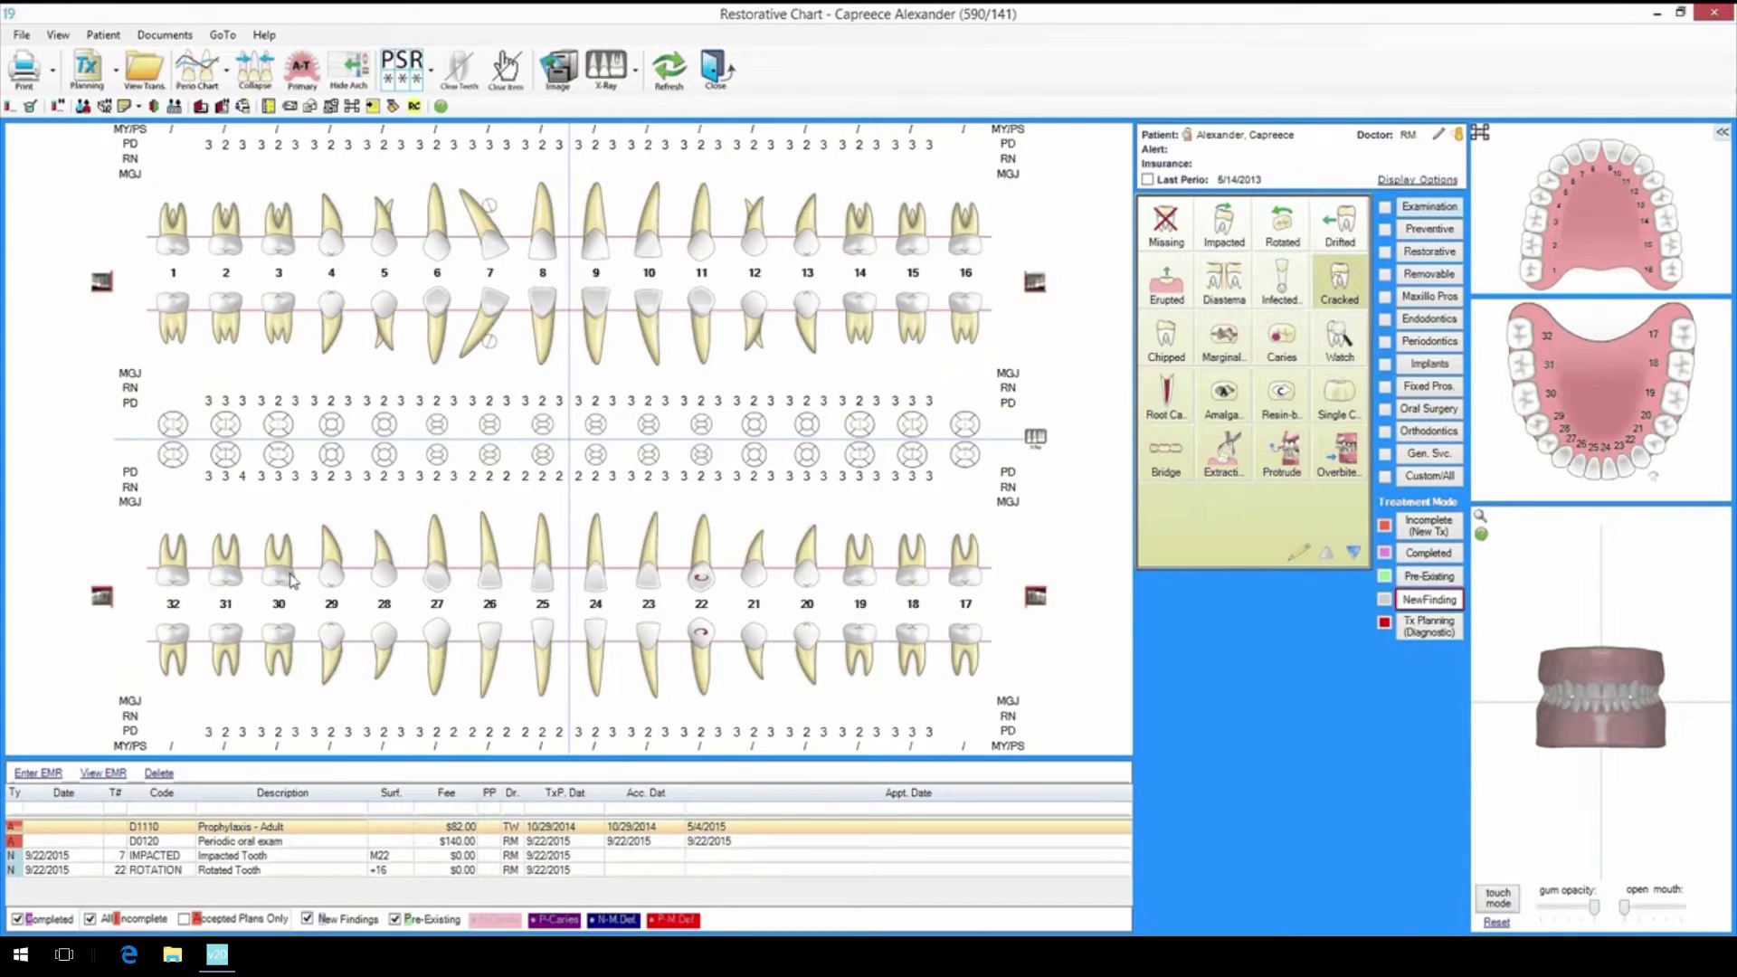
{"action": "left_click", "coordinate": [291, 580]}
{"action": "left_click", "coordinate": [917, 514]}
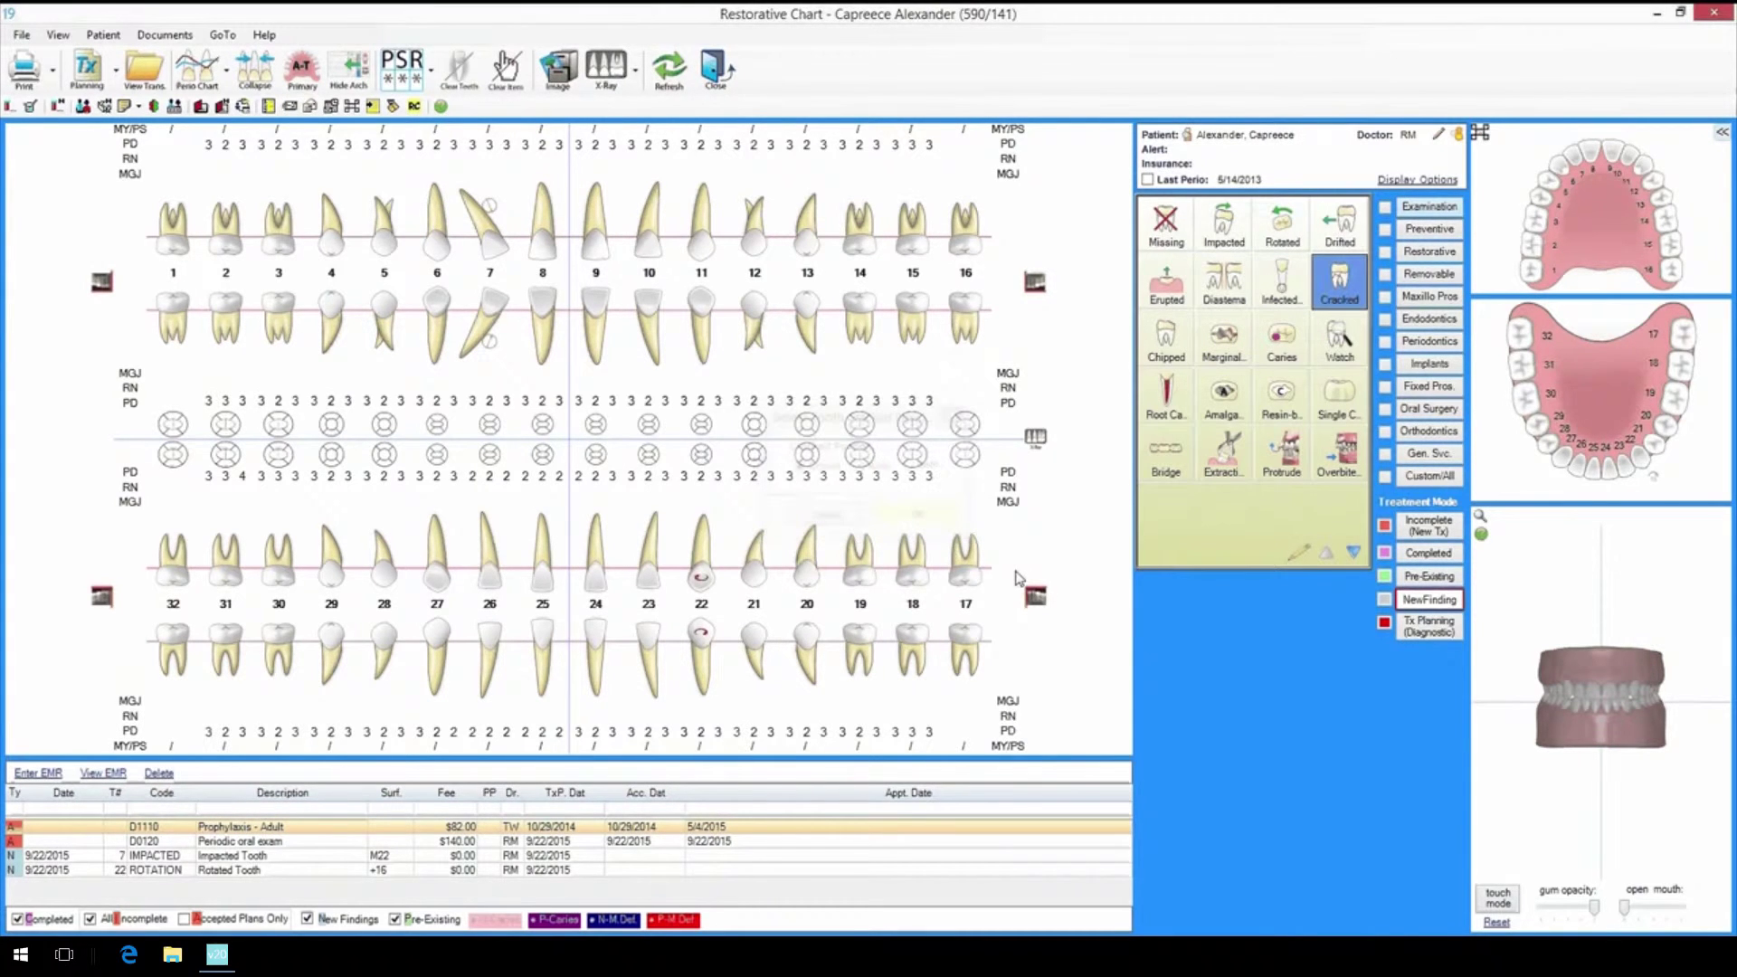
- Chart a completed amalgam filling on tooth 3 covering the D, O, L and M surfaces
{"action": "left_click", "coordinate": [1430, 553]}
{"action": "left_click", "coordinate": [1223, 396]}
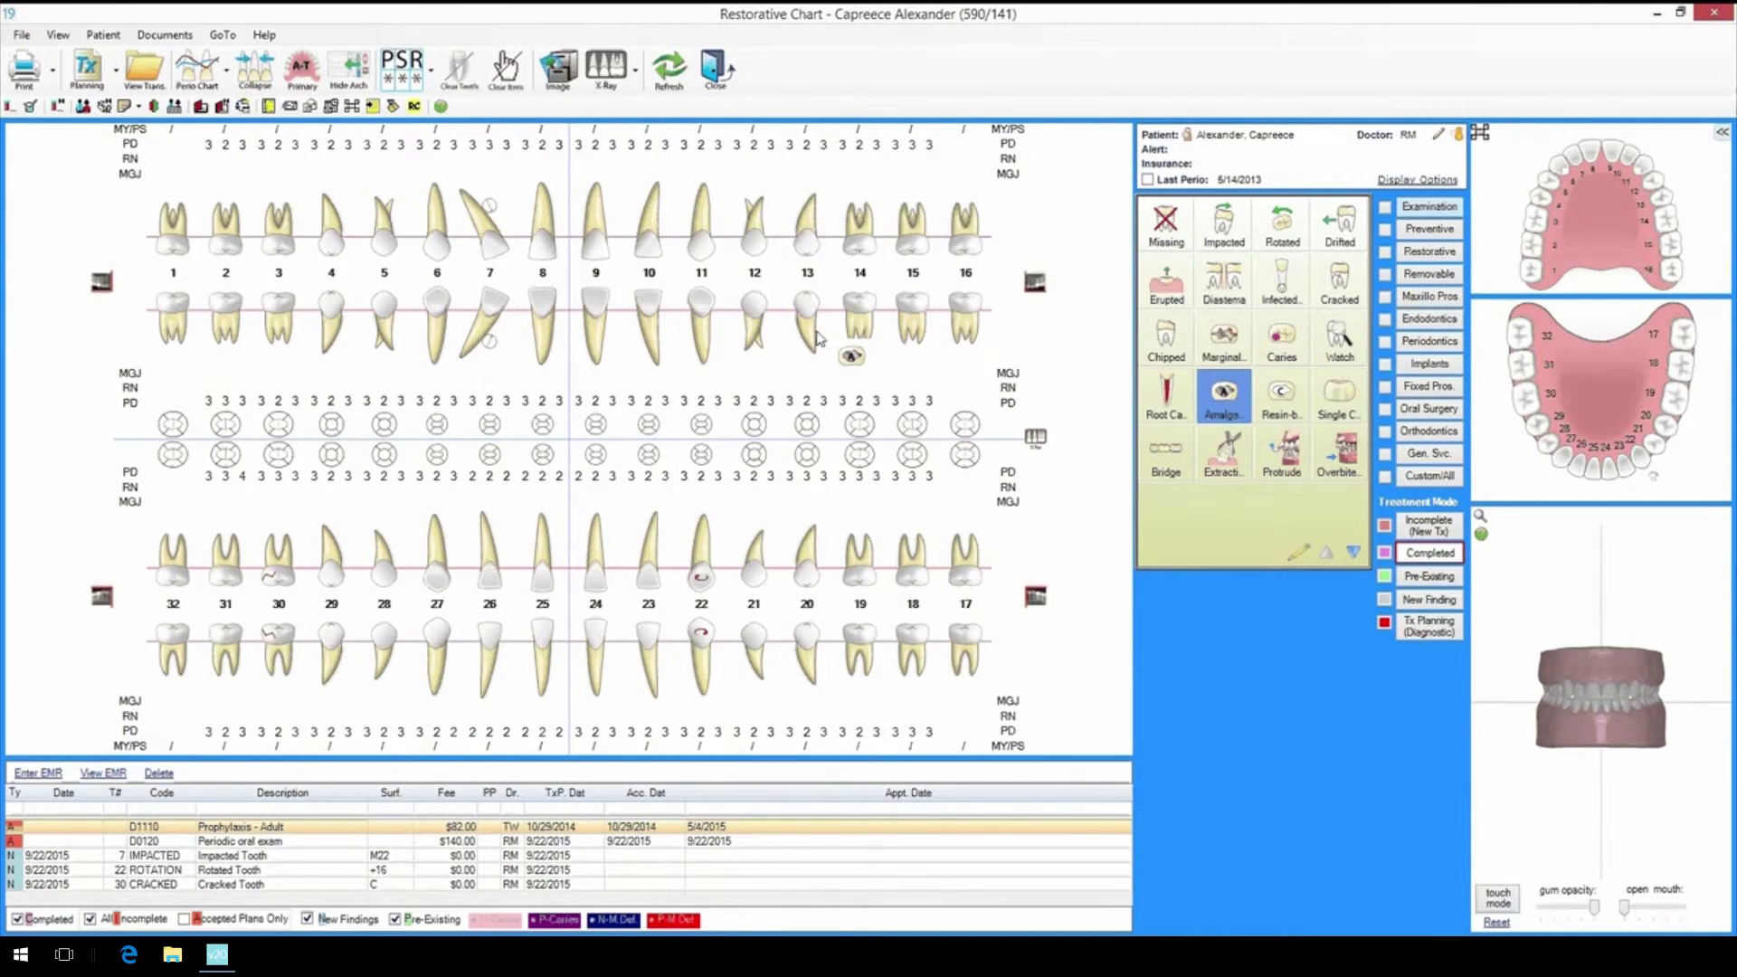
{"action": "left_click", "coordinate": [282, 328]}
{"action": "left_click", "coordinate": [776, 473]}
{"action": "left_click", "coordinate": [867, 473]}
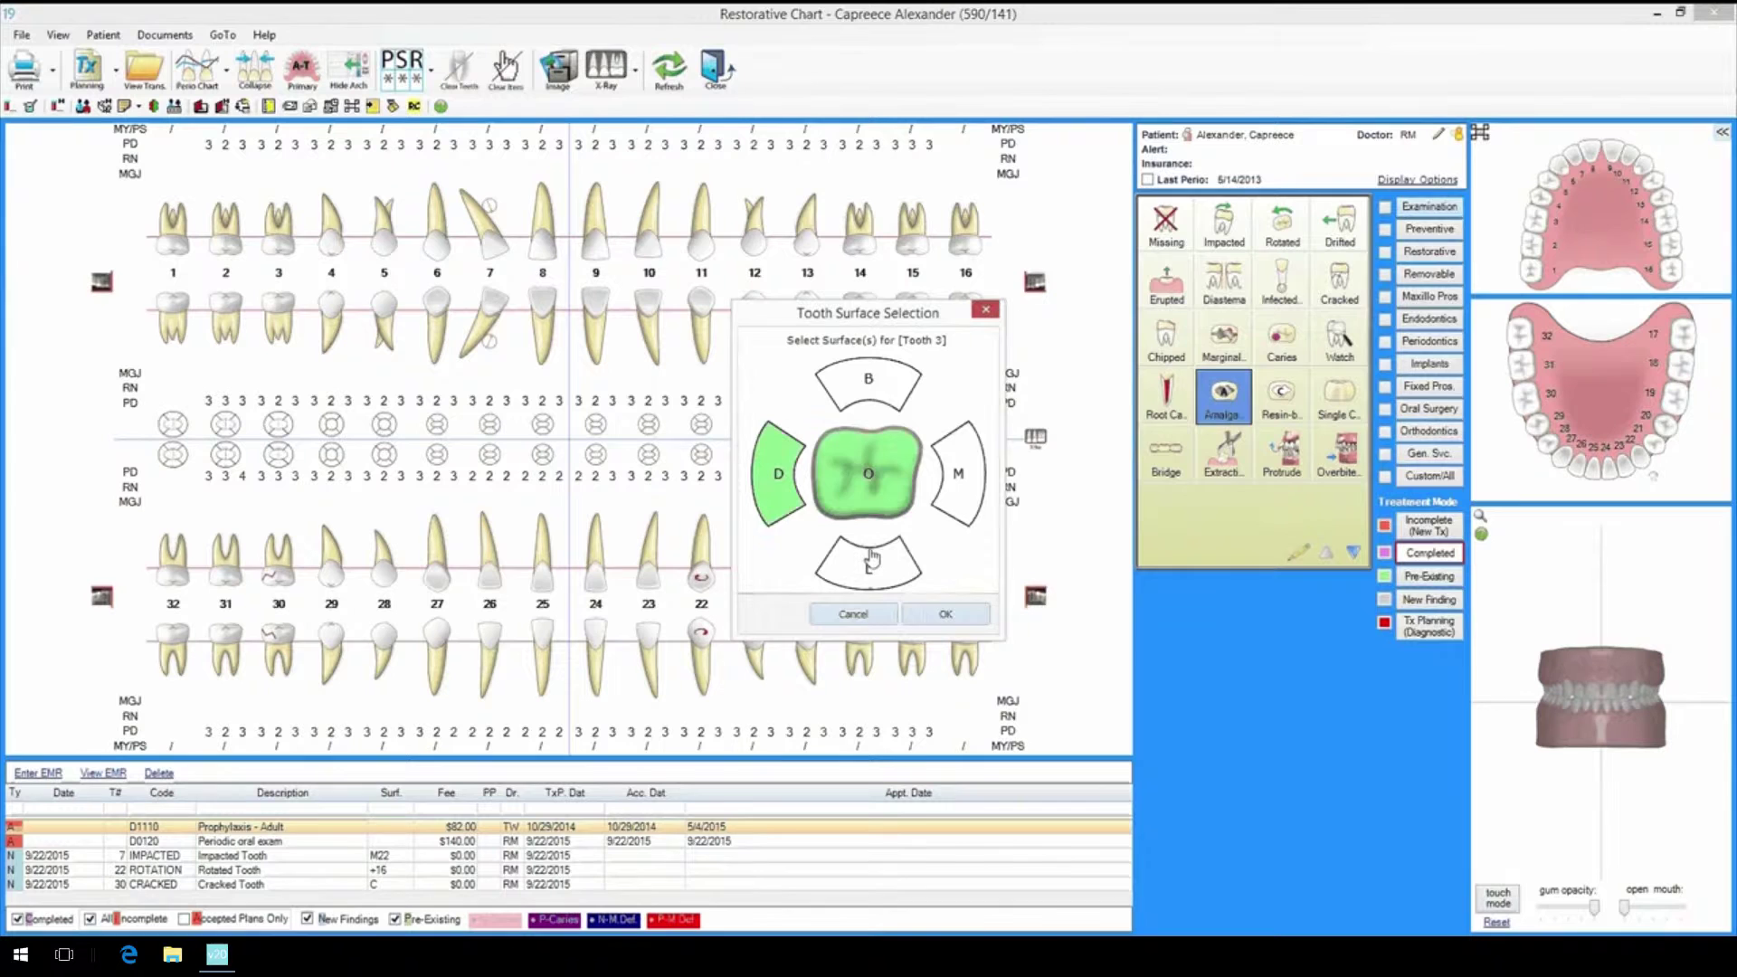
{"action": "left_click", "coordinate": [871, 556]}
{"action": "left_click", "coordinate": [958, 473]}
{"action": "left_click", "coordinate": [945, 613]}
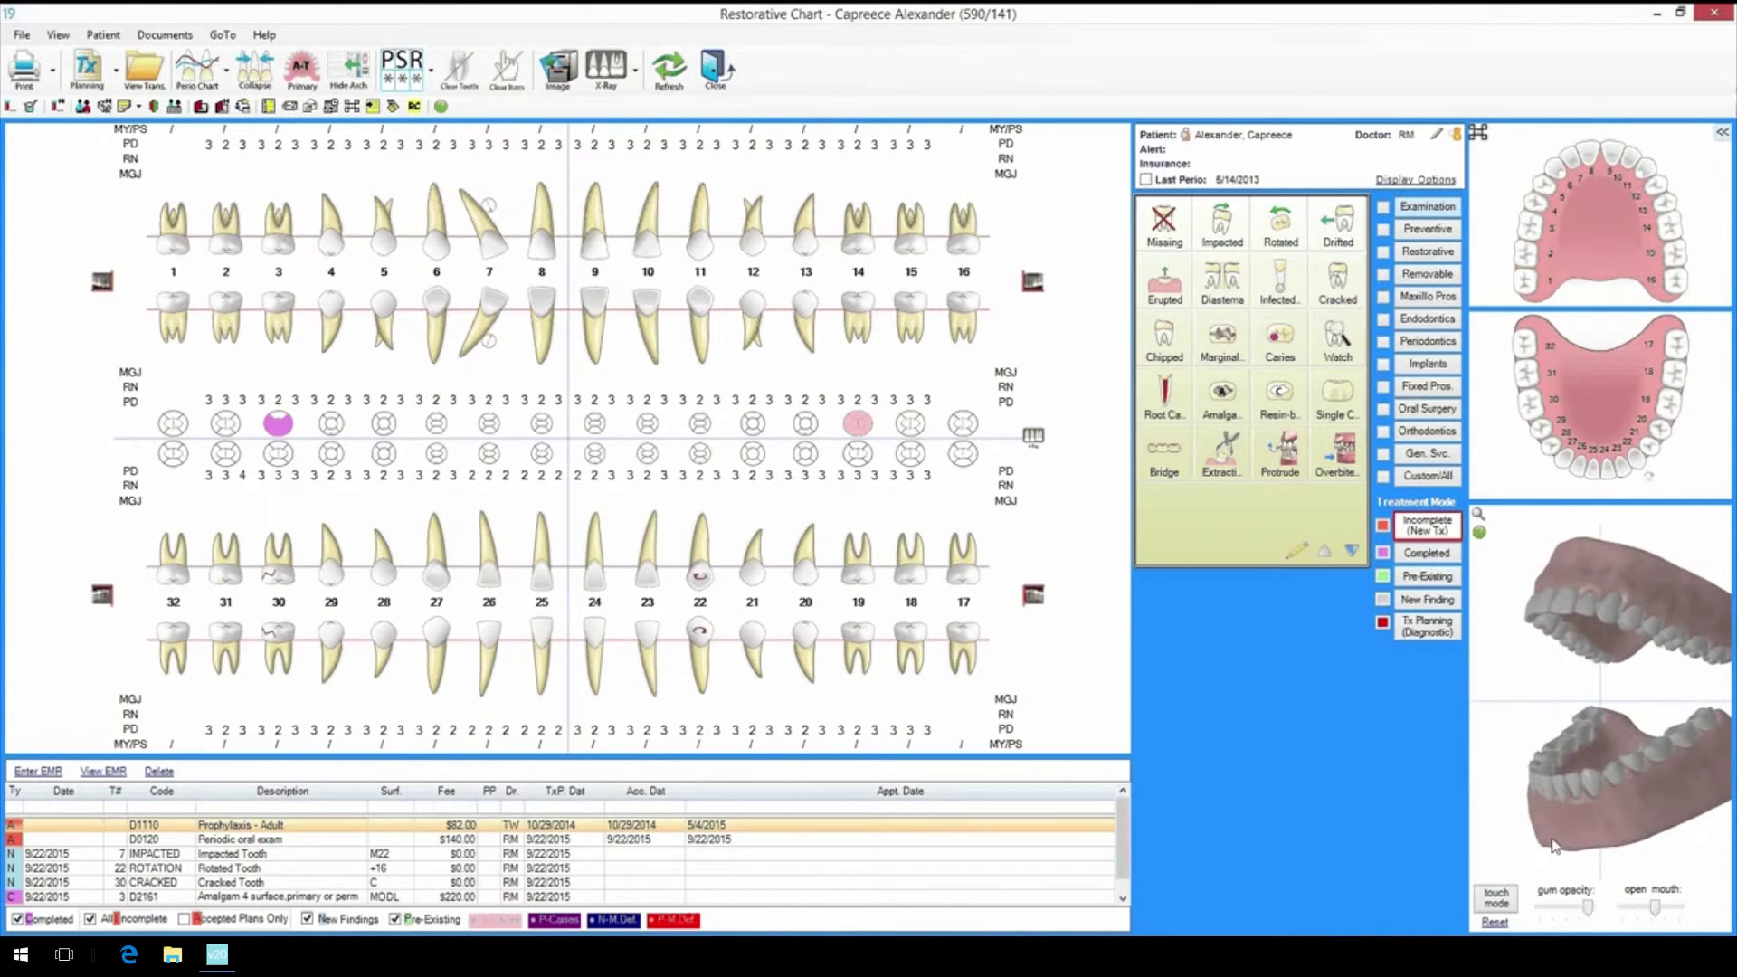
- Turn the 3D mouth model for a different view and open a new treatment plan for the patient
{"action": "left_click_drag", "start_coordinate": [1554, 846], "coordinate": [1556, 803]}
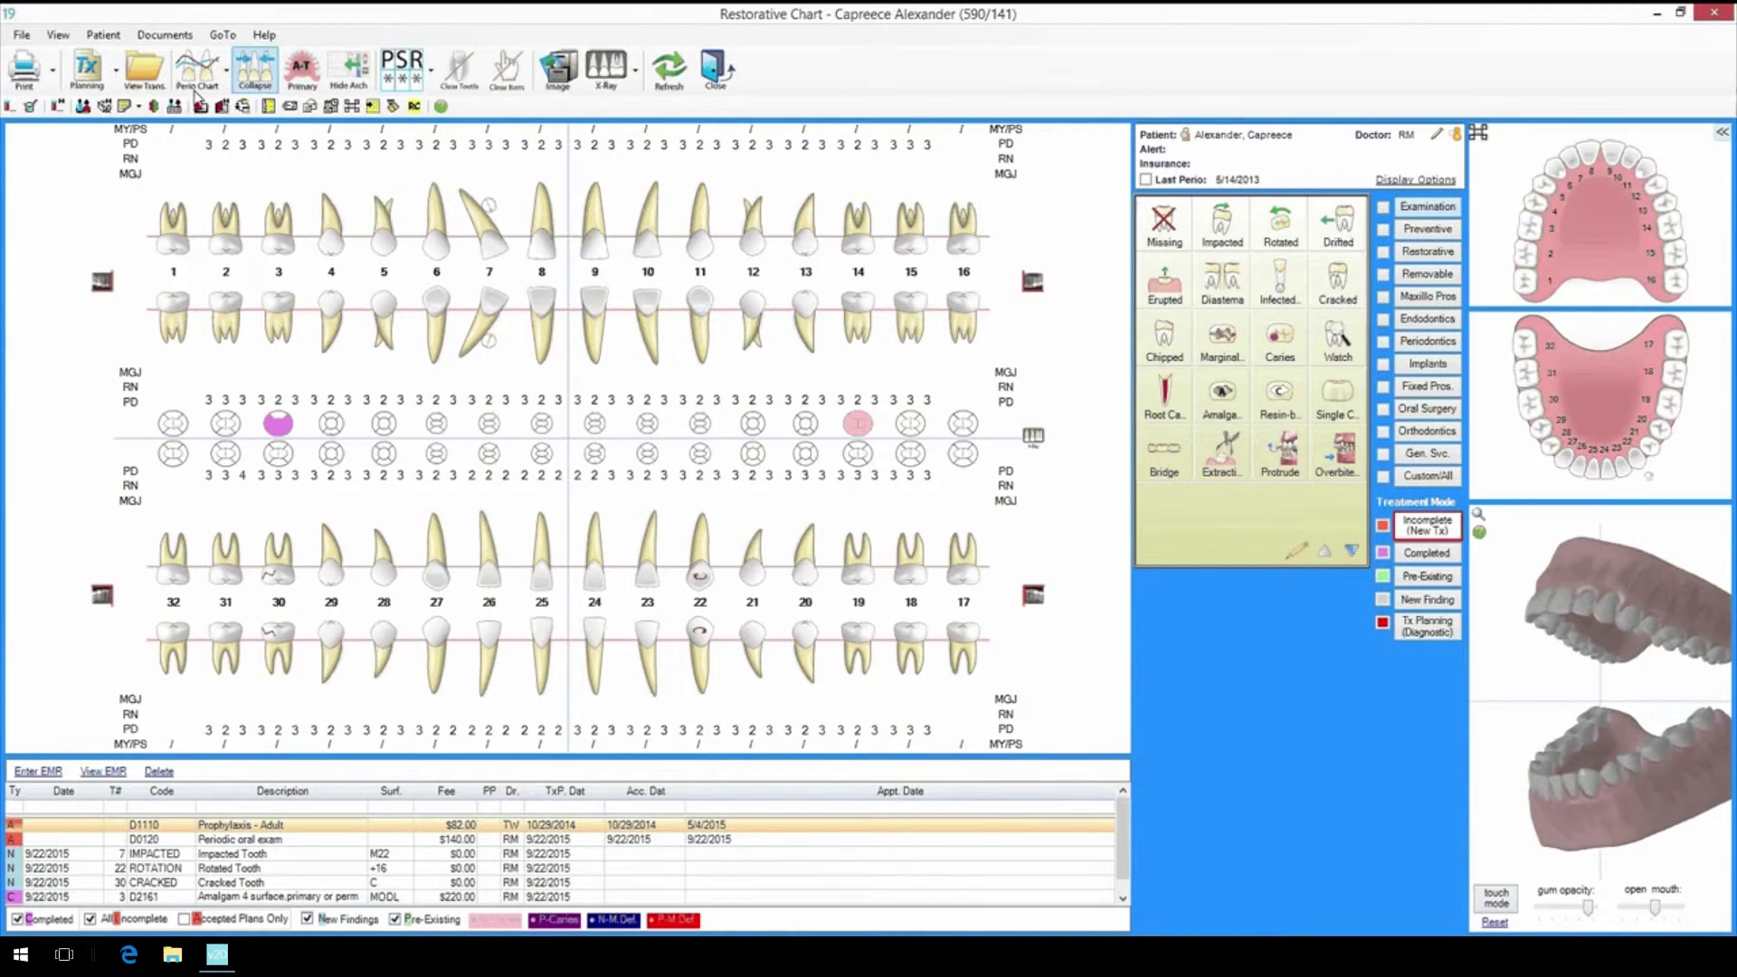
{"action": "left_click", "coordinate": [88, 72]}
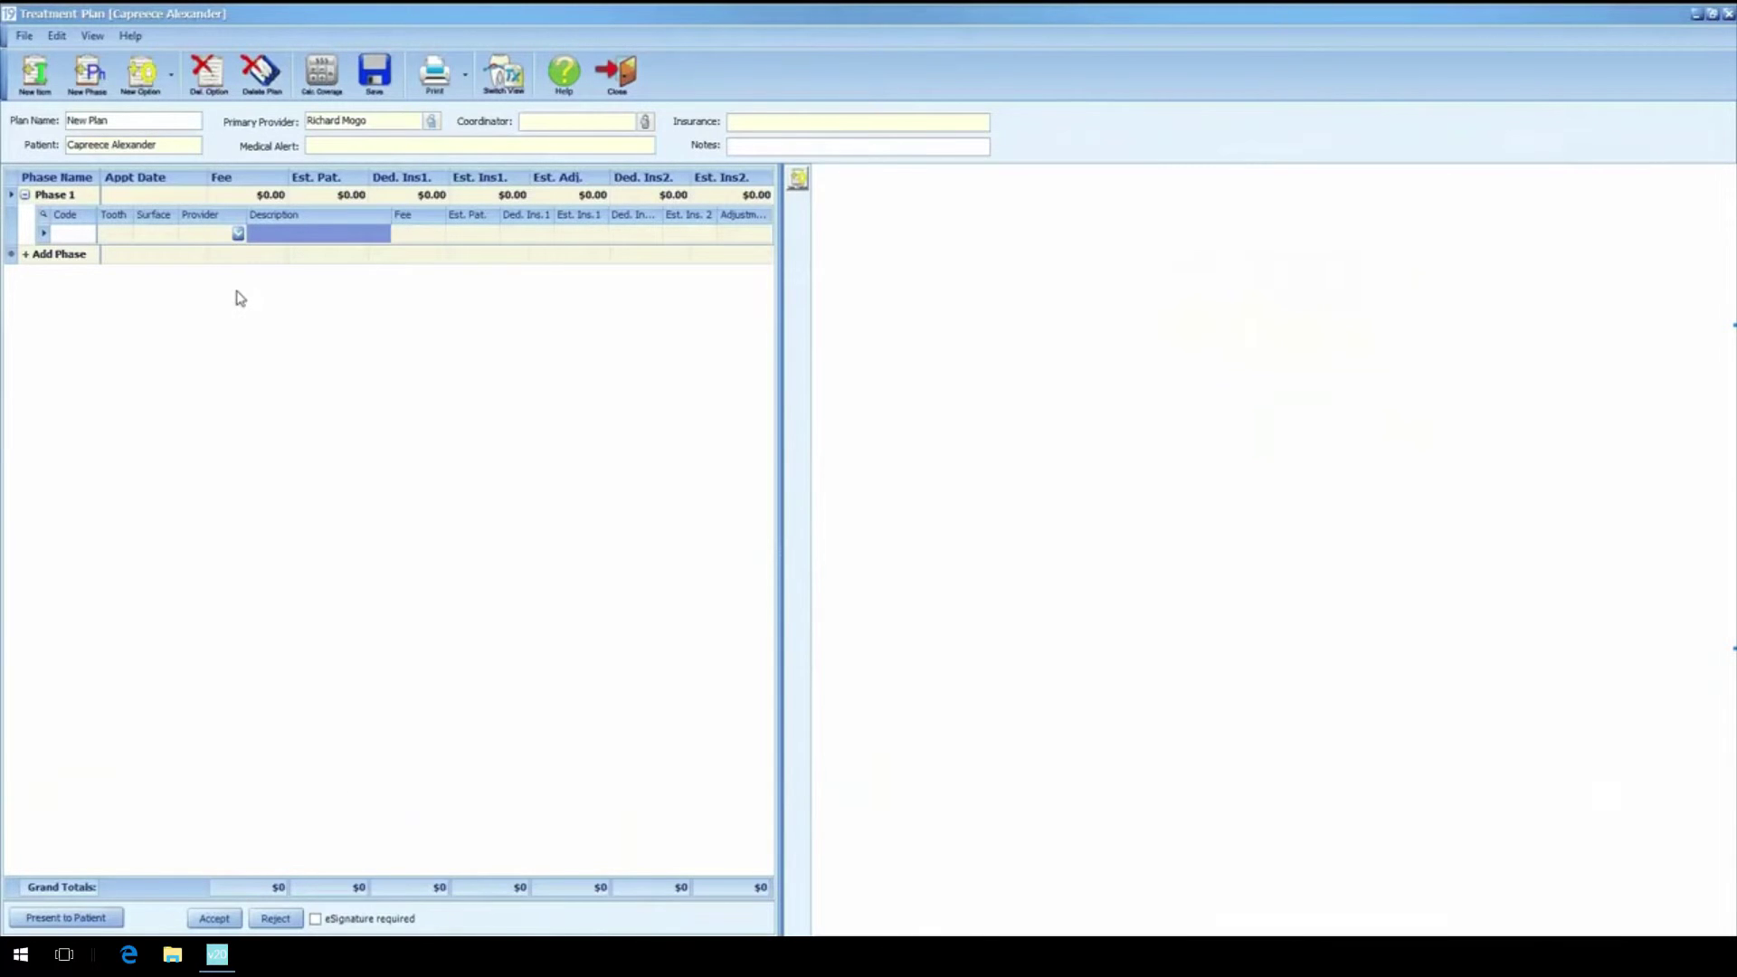
- Add restorative code D2161, Amalgam 4 surface, to Phase 1 of the treatment plan for tooth 14
{"action": "left_click", "coordinate": [86, 233]}
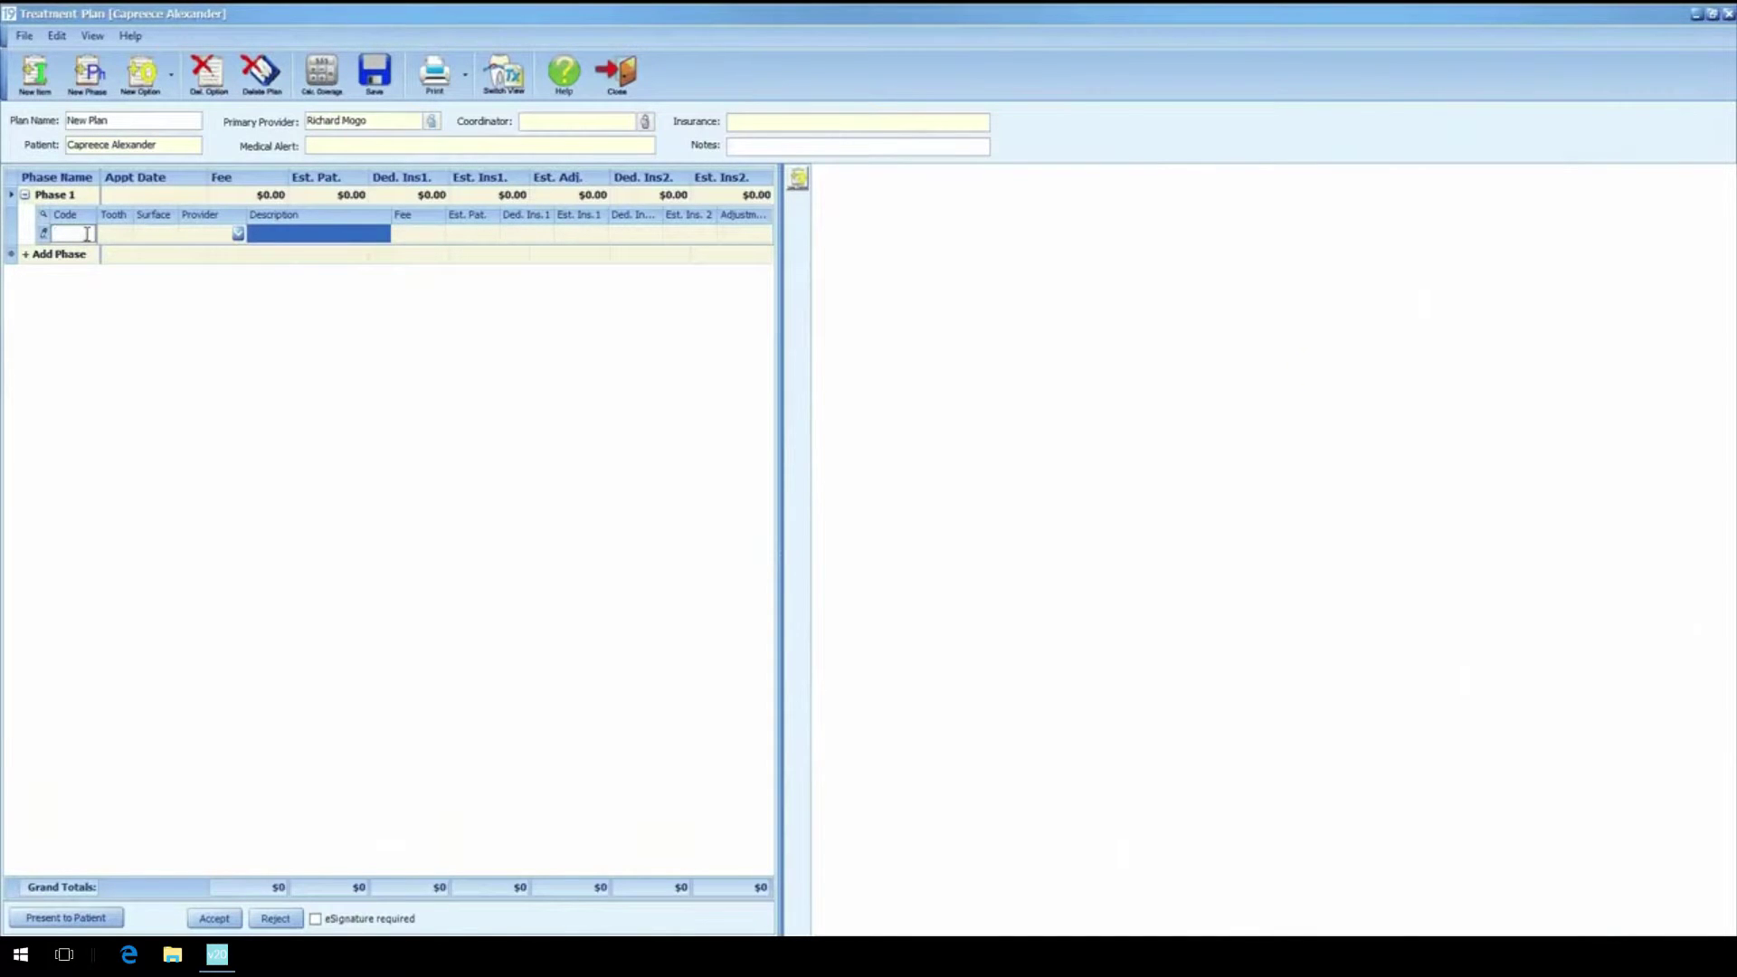
{"action": "double_click", "coordinate": [87, 234]}
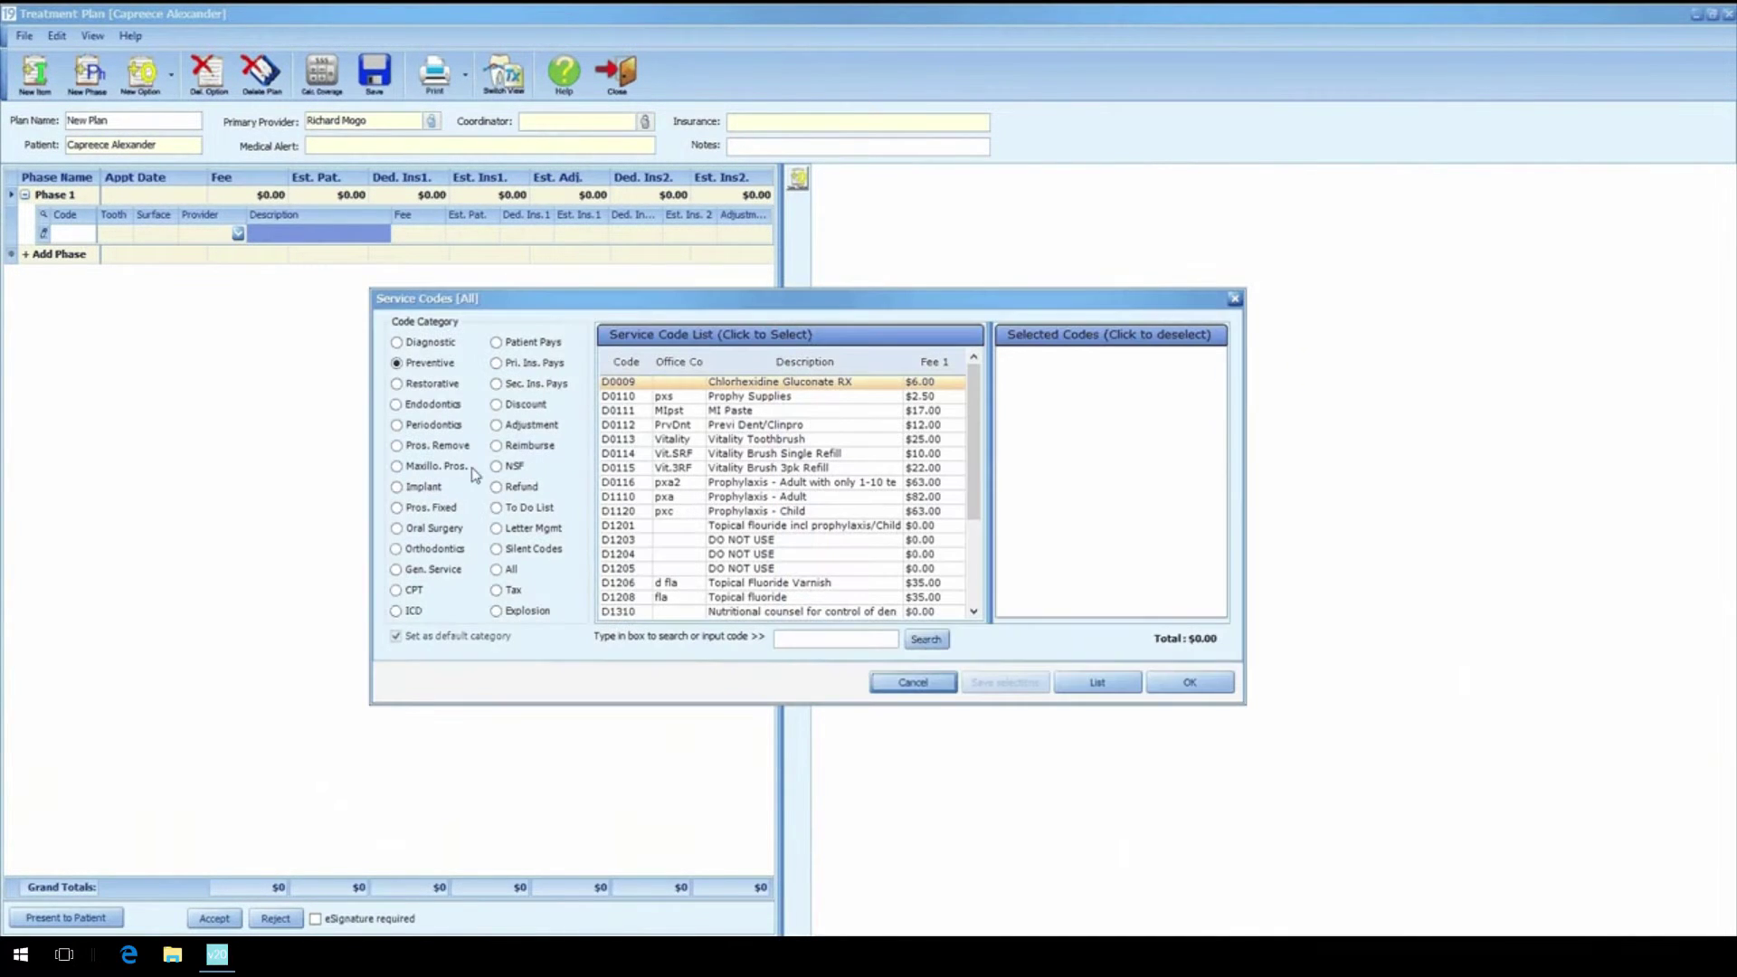
{"action": "left_click", "coordinate": [431, 384]}
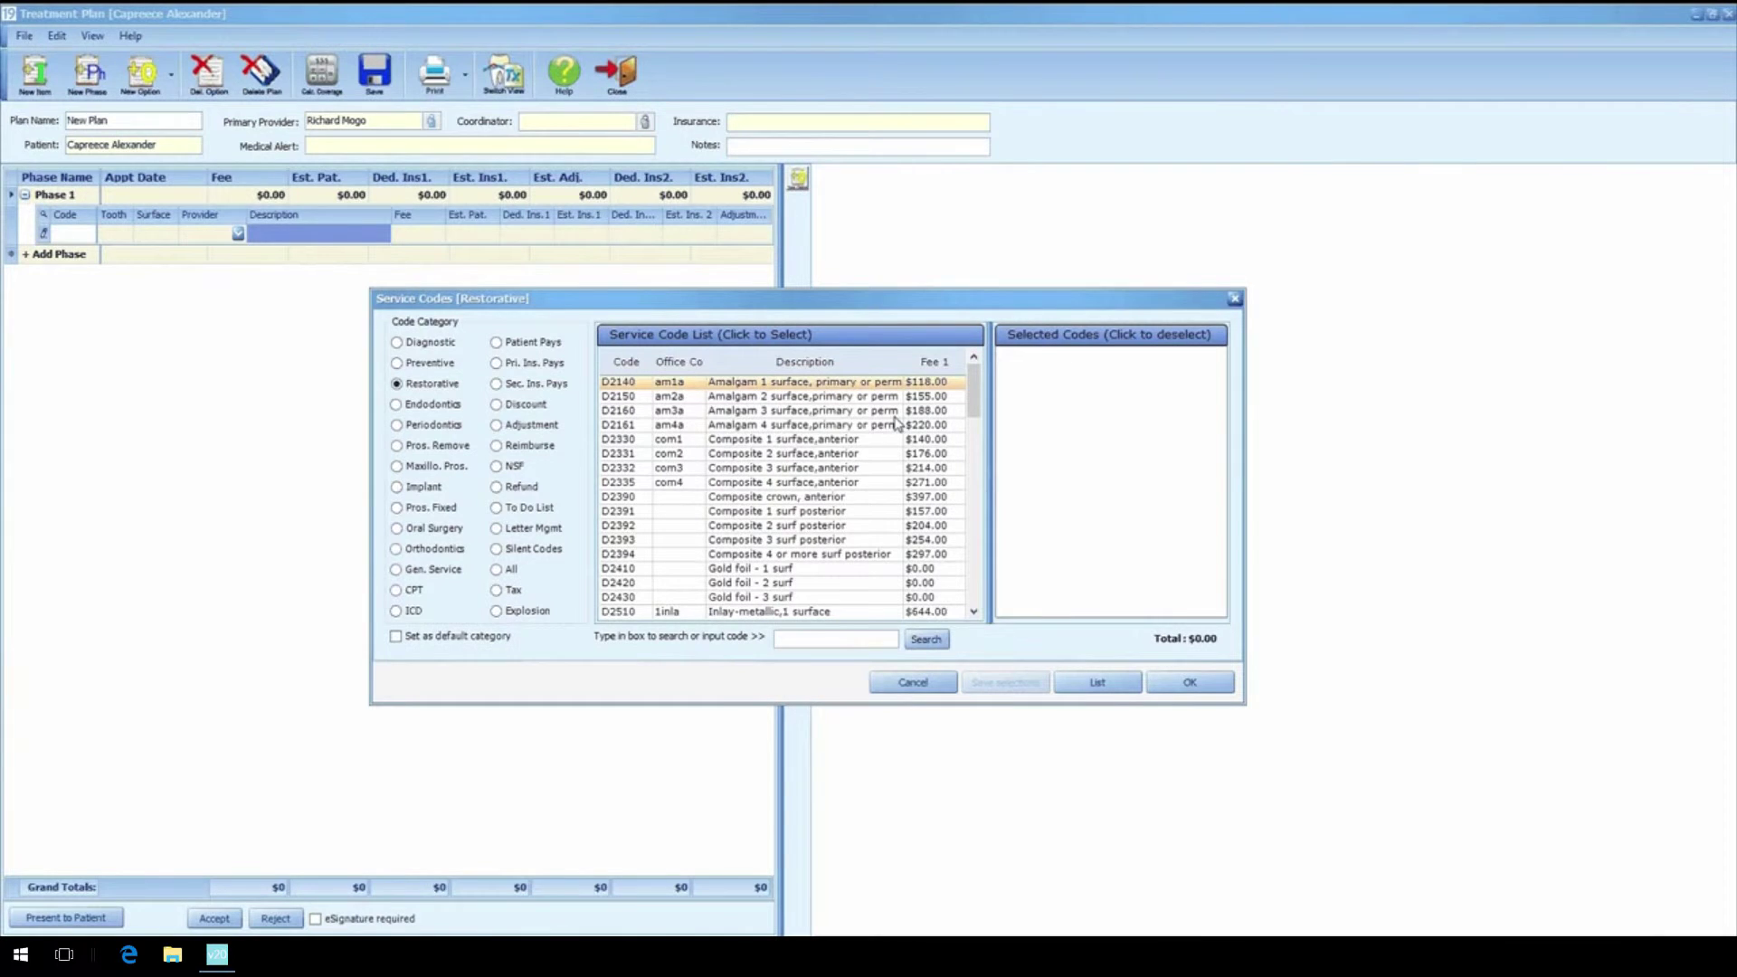
{"action": "left_click", "coordinate": [819, 427]}
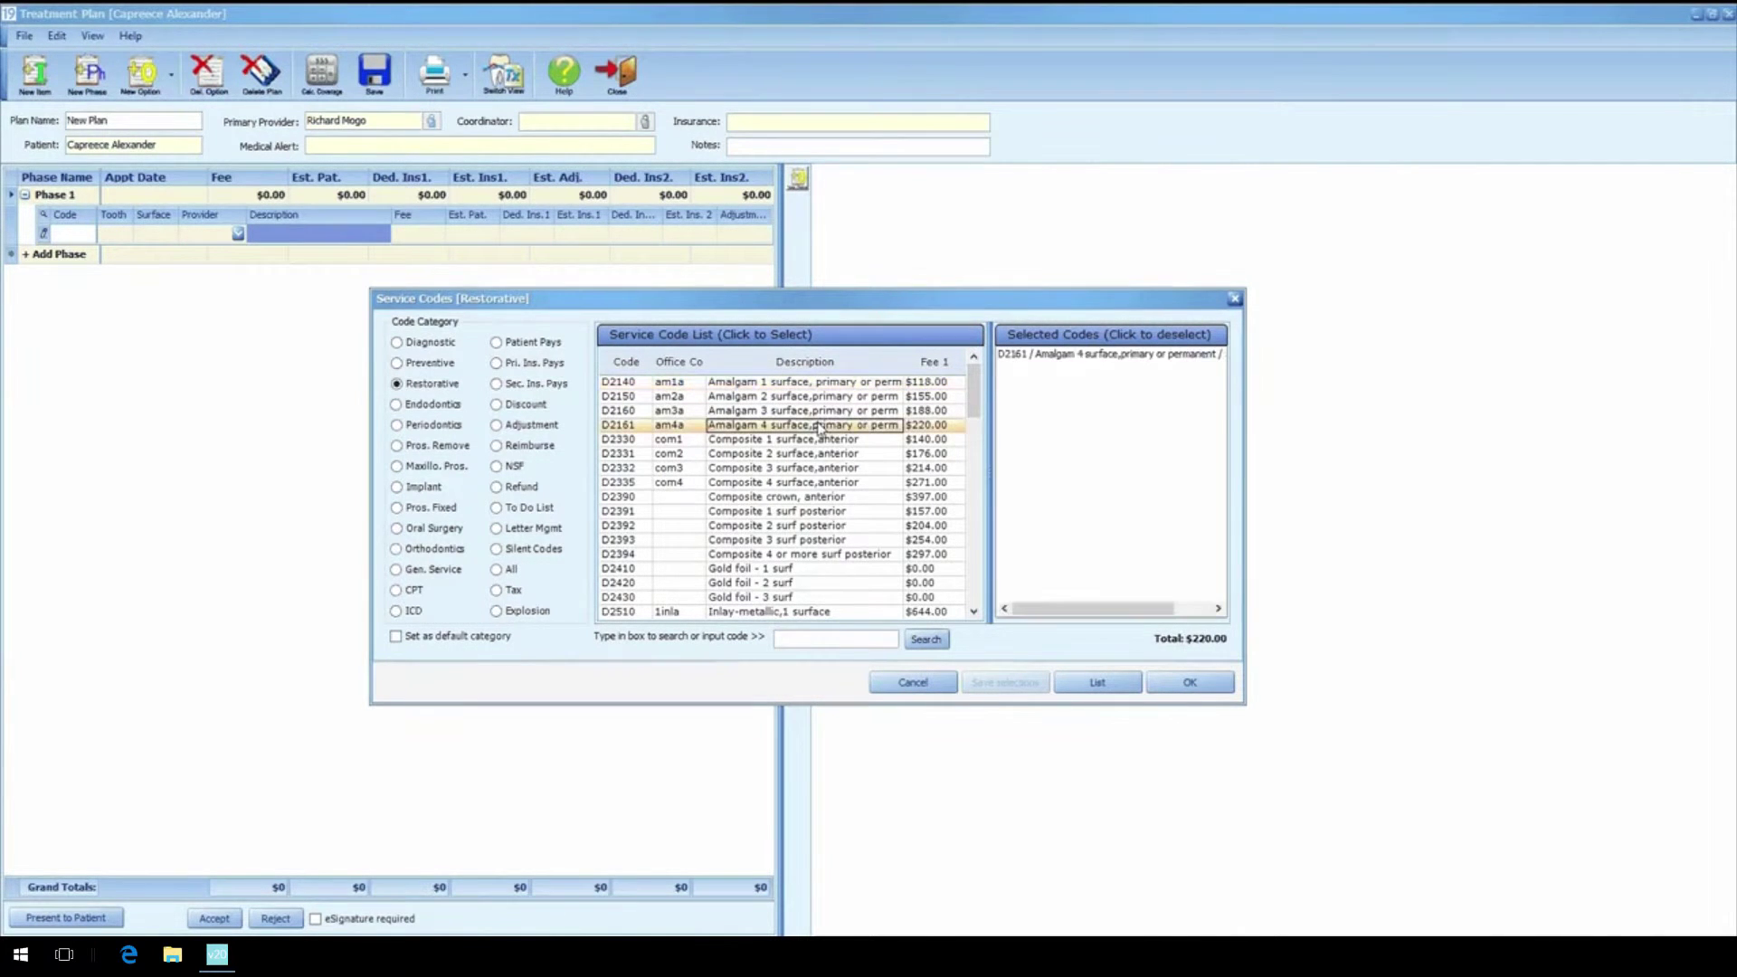
{"action": "left_click", "coordinate": [1185, 684]}
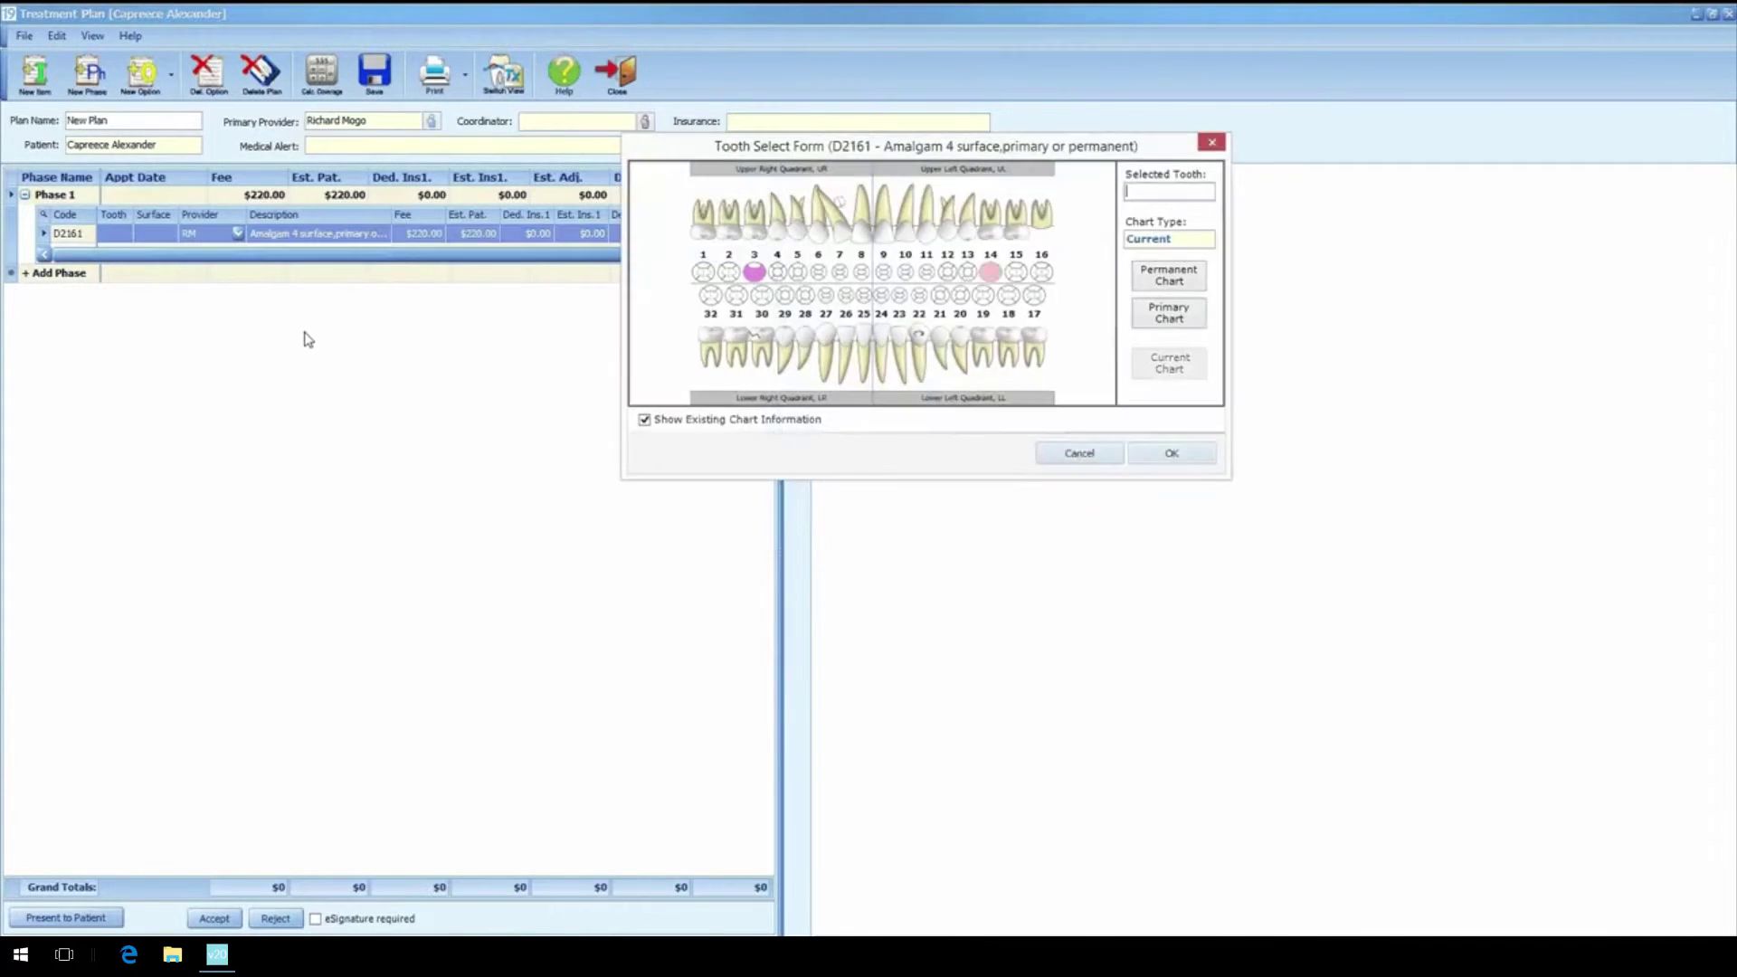
{"action": "left_click", "coordinate": [992, 237]}
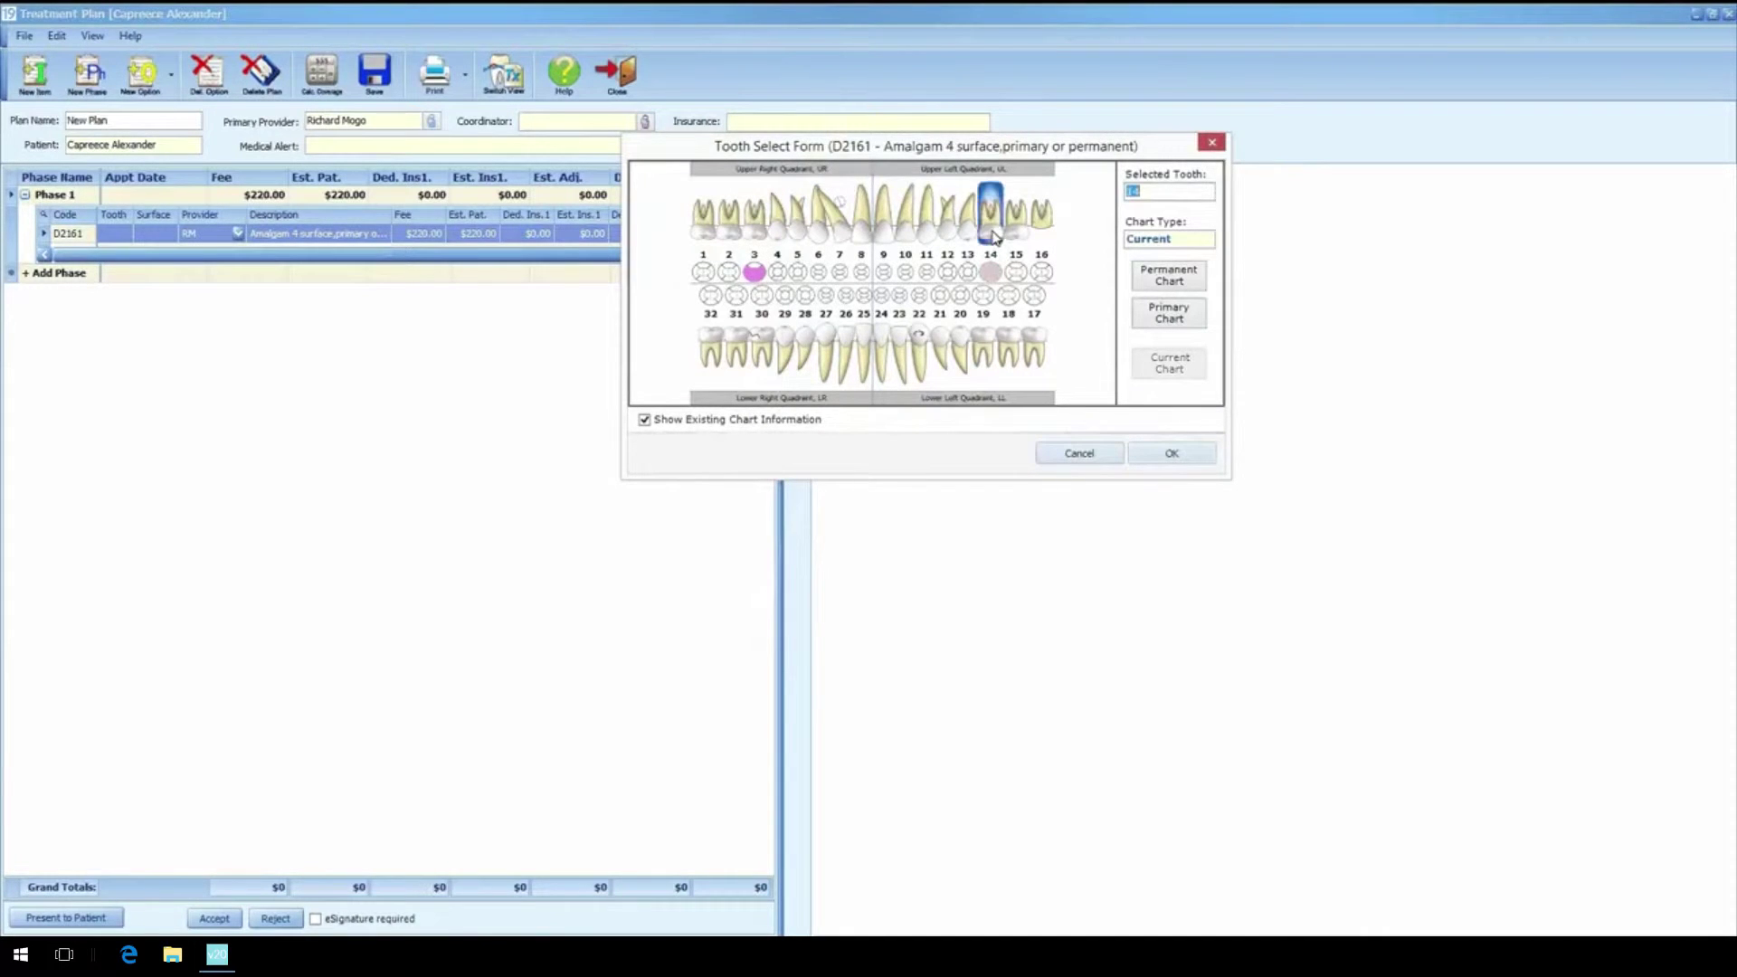
{"action": "left_click", "coordinate": [1170, 455]}
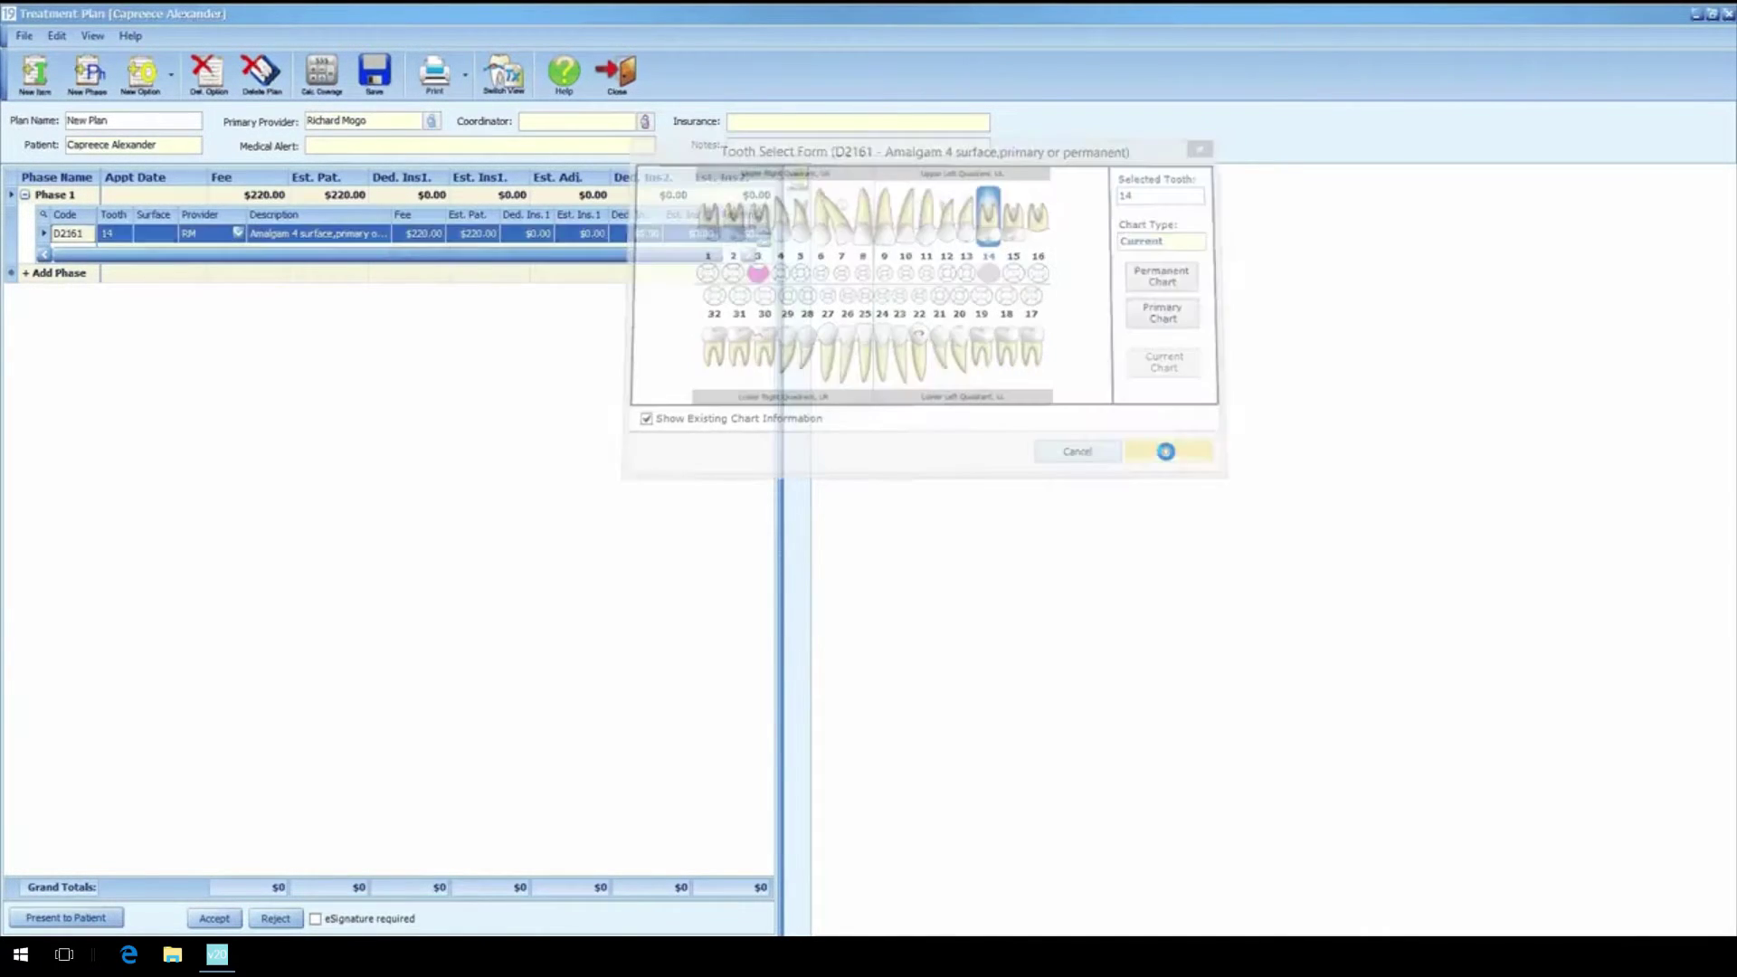
- Select the M, O, L, D and B surfaces of tooth 14 for the planned amalgam
{"action": "left_click", "coordinate": [778, 475]}
{"action": "left_click", "coordinate": [868, 470]}
{"action": "left_click", "coordinate": [876, 558]}
{"action": "left_click", "coordinate": [961, 489]}
{"action": "left_click", "coordinate": [864, 398]}
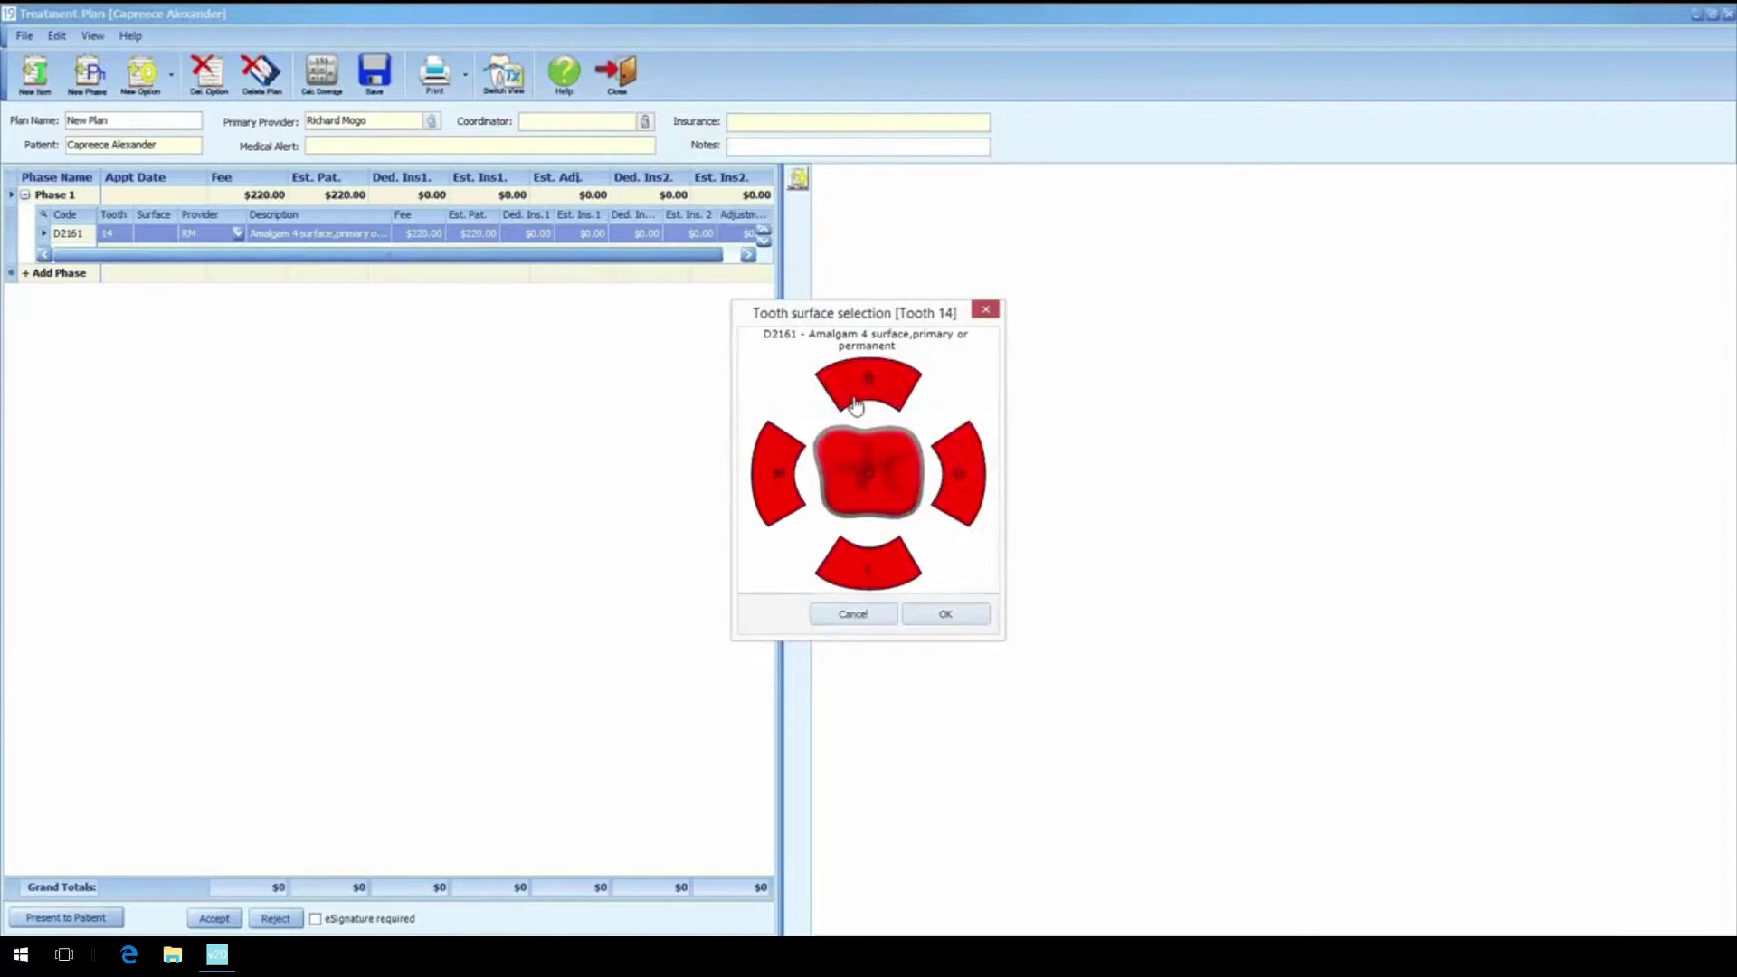
{"action": "left_click", "coordinate": [946, 615]}
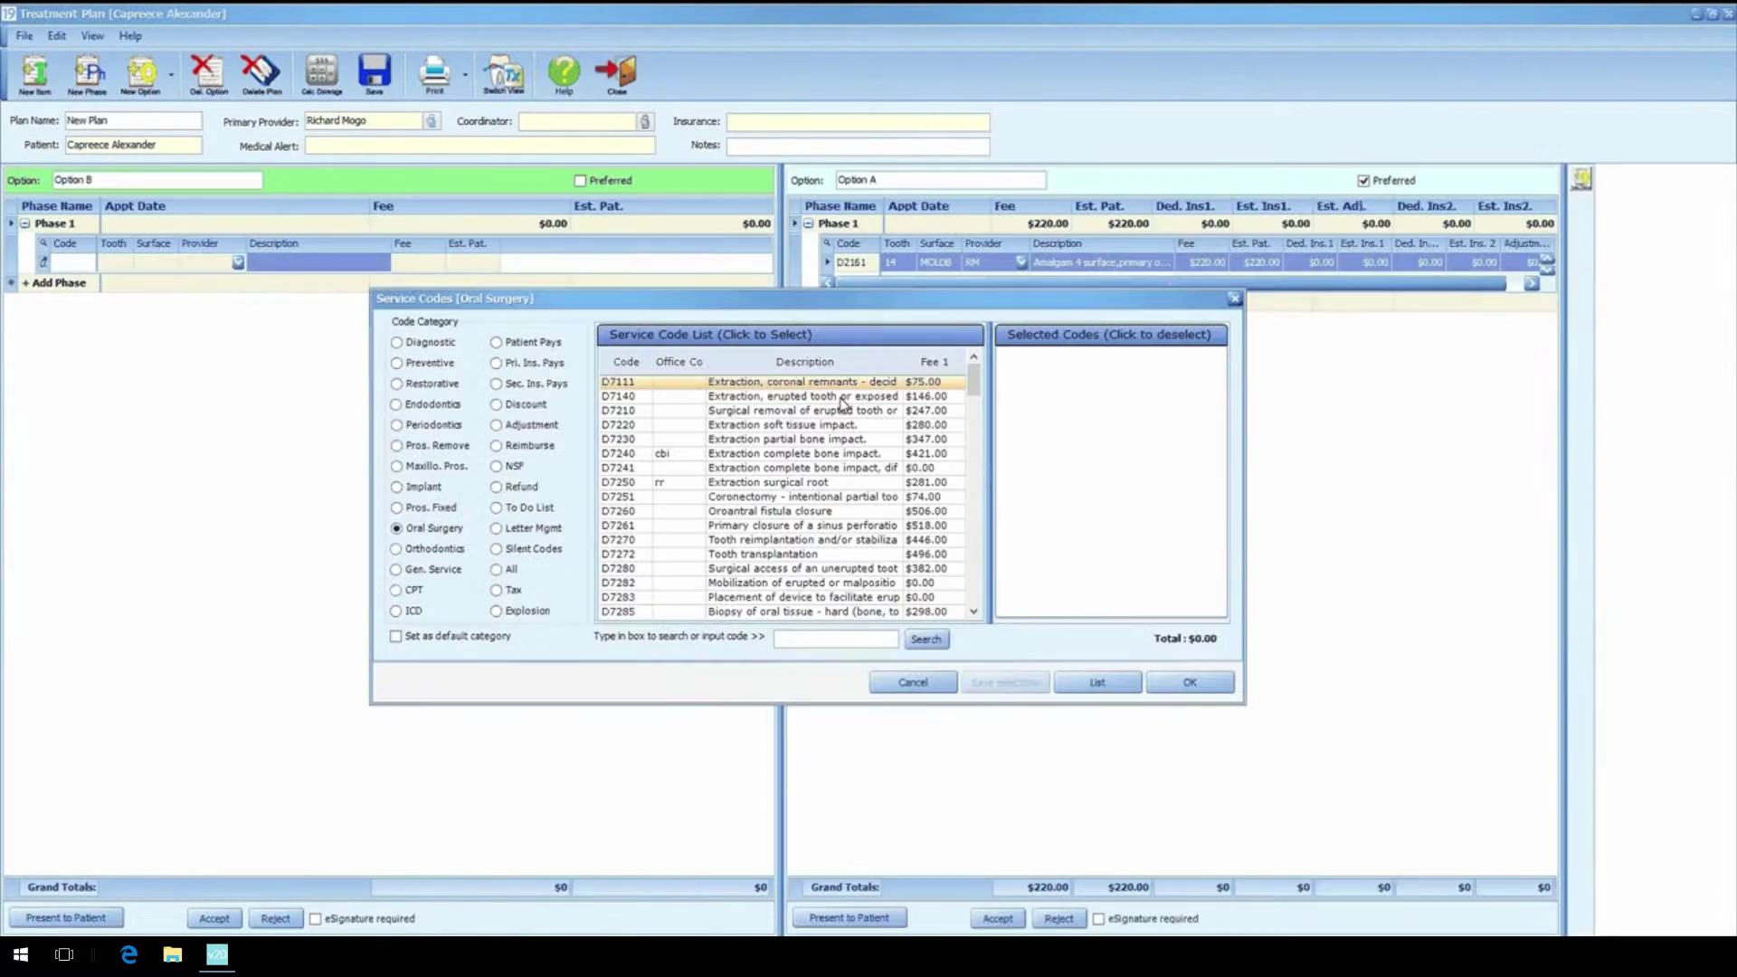
- Add oral surgery code D7210, surgical removal of erupted tooth, on tooth 14 to Option B
{"action": "left_click", "coordinate": [823, 412]}
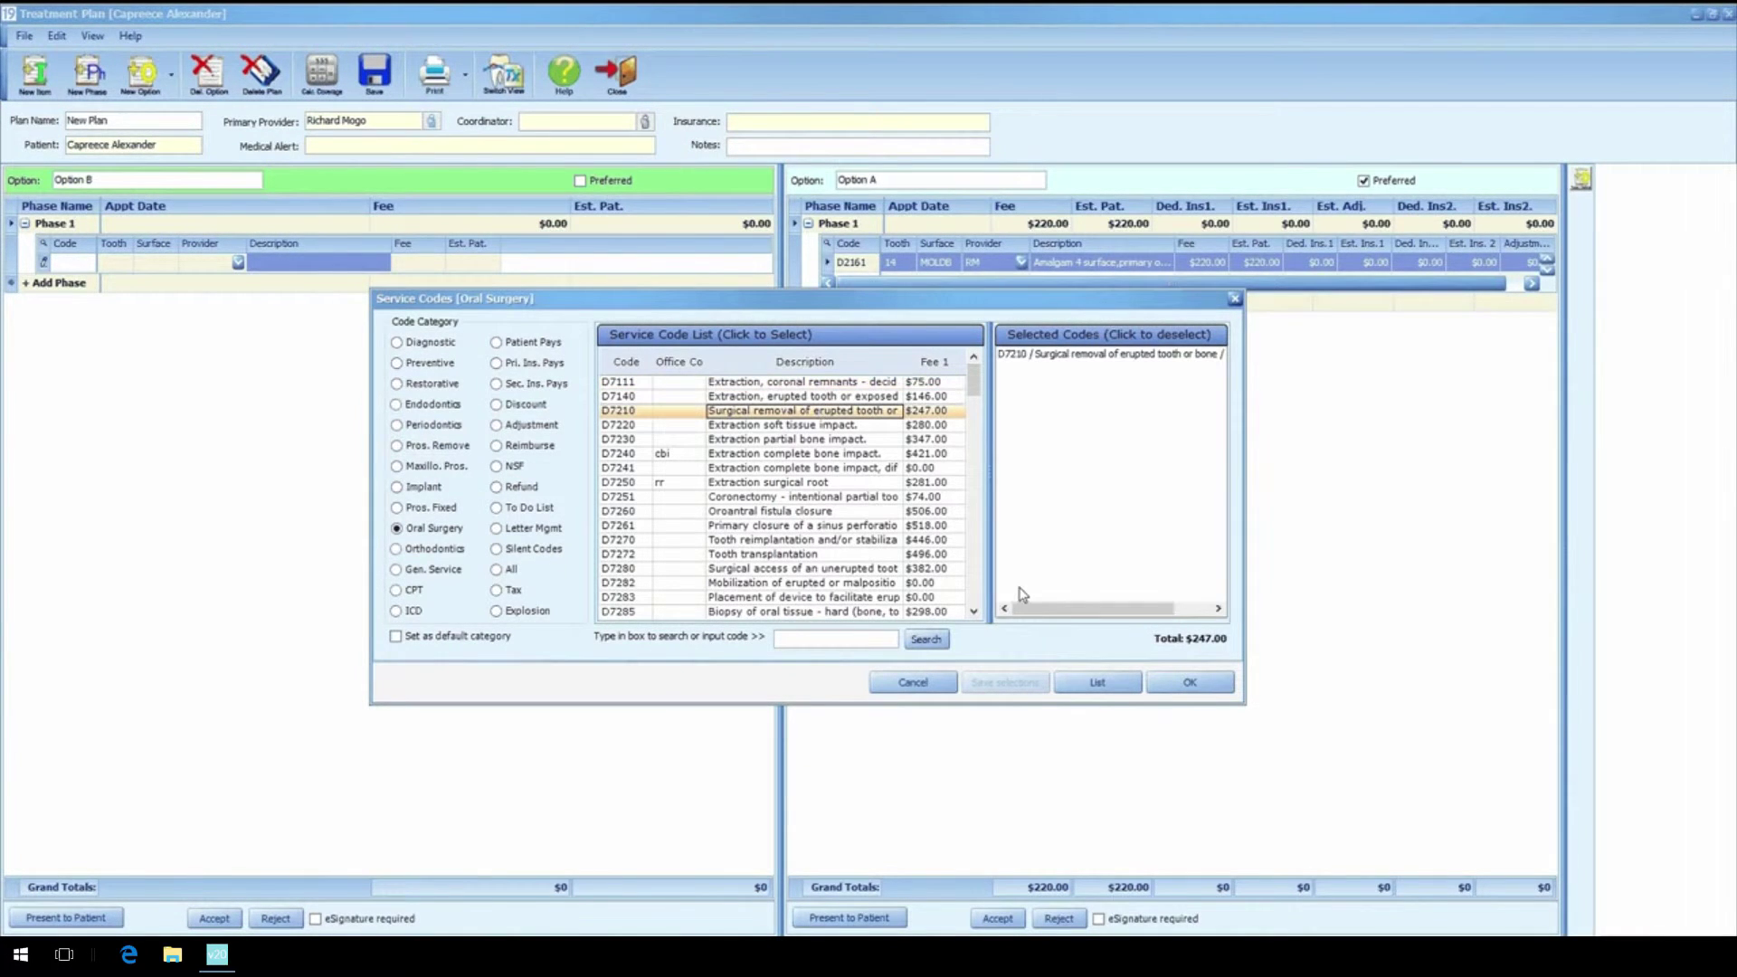
{"action": "left_click", "coordinate": [1219, 685]}
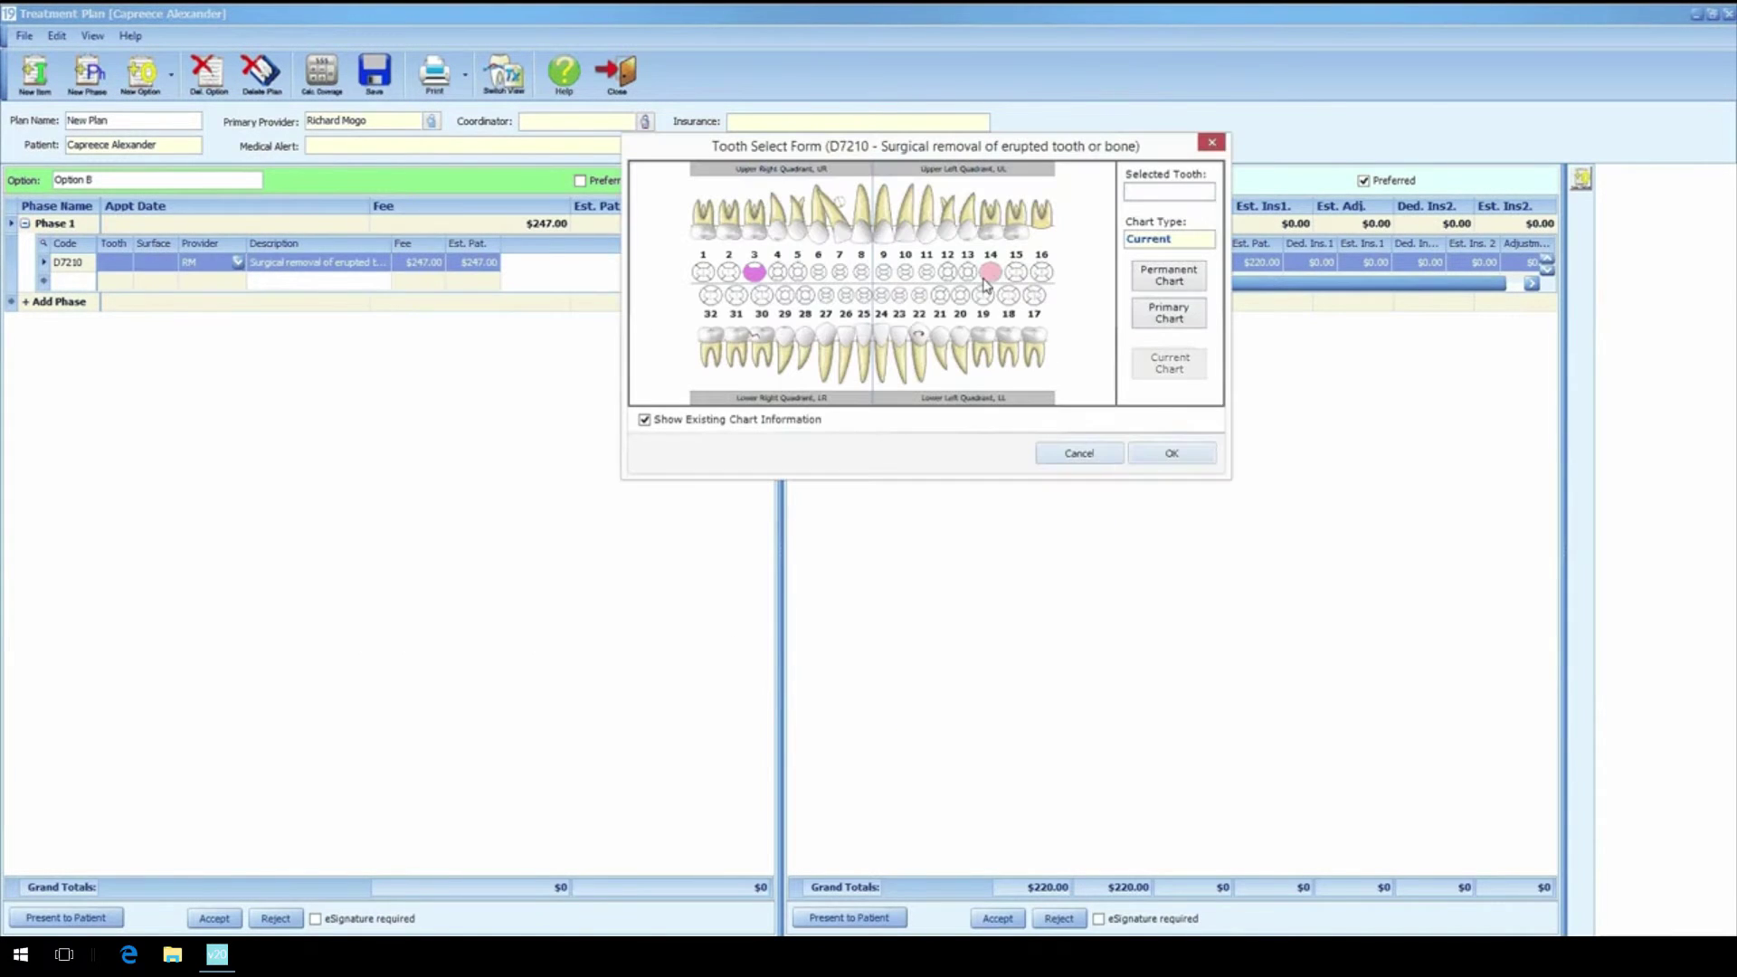
{"action": "left_click", "coordinate": [989, 235]}
{"action": "left_click", "coordinate": [1171, 453]}
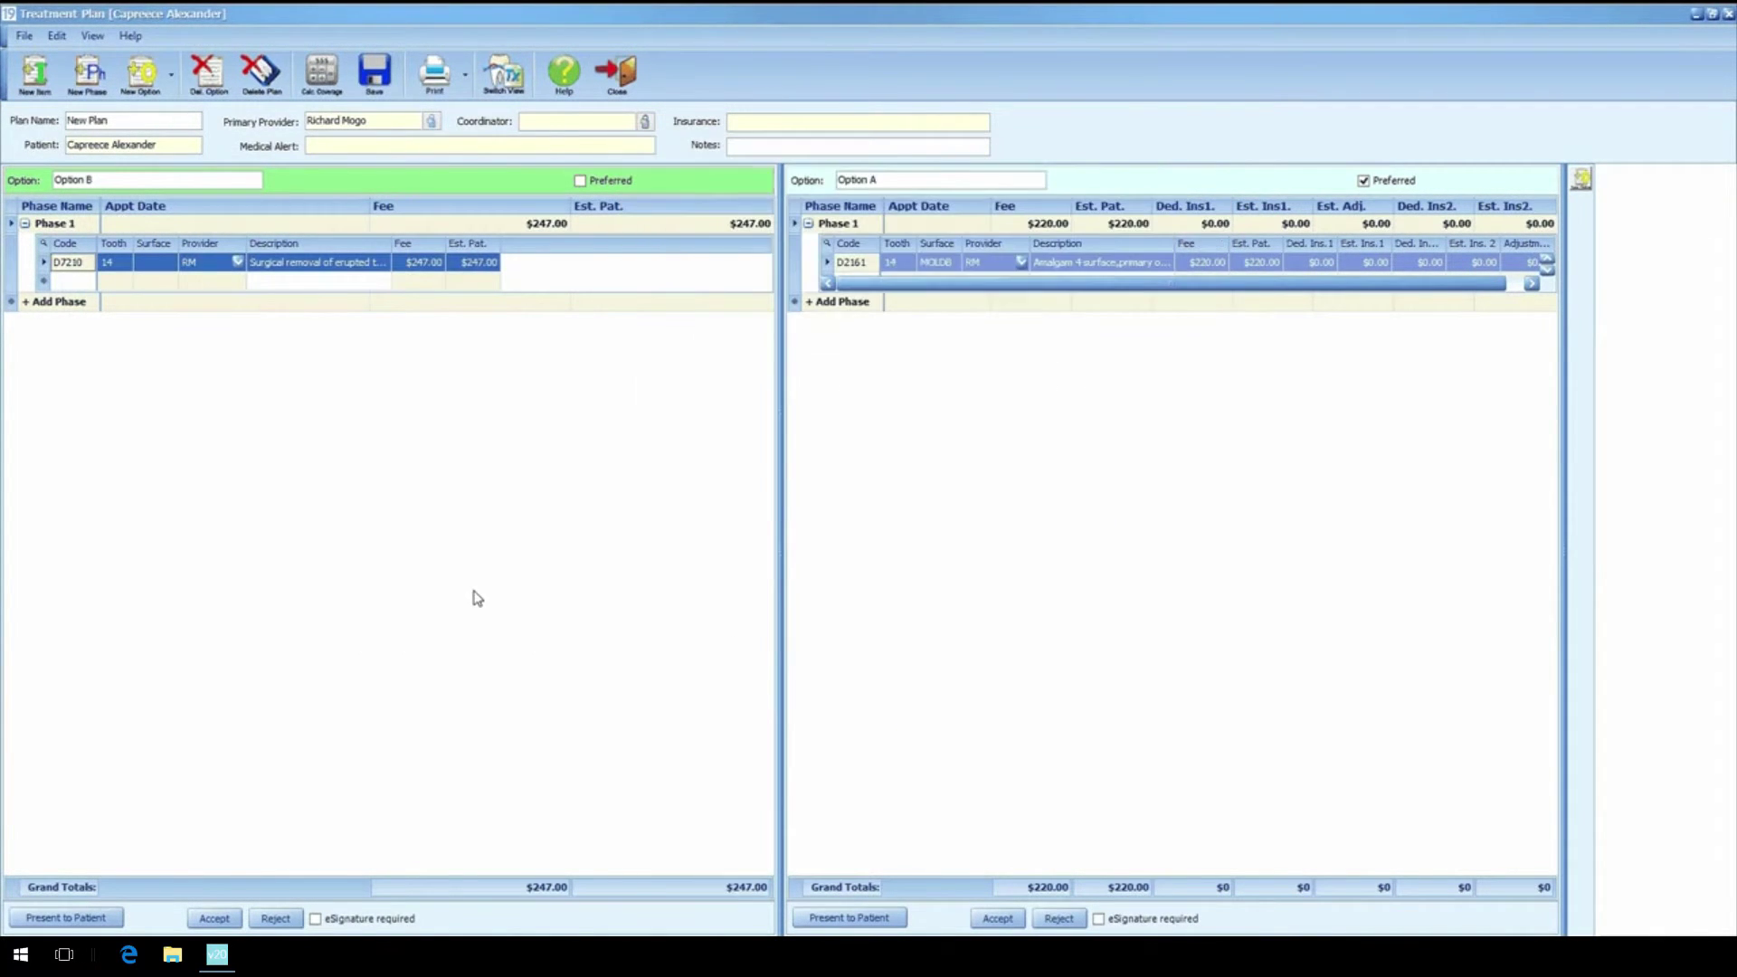
- Create Option C with root canal D3320 on tooth 14 in Phase 1 and cast post & core D2952 in Phase 2
{"action": "left_click", "coordinate": [1582, 178]}
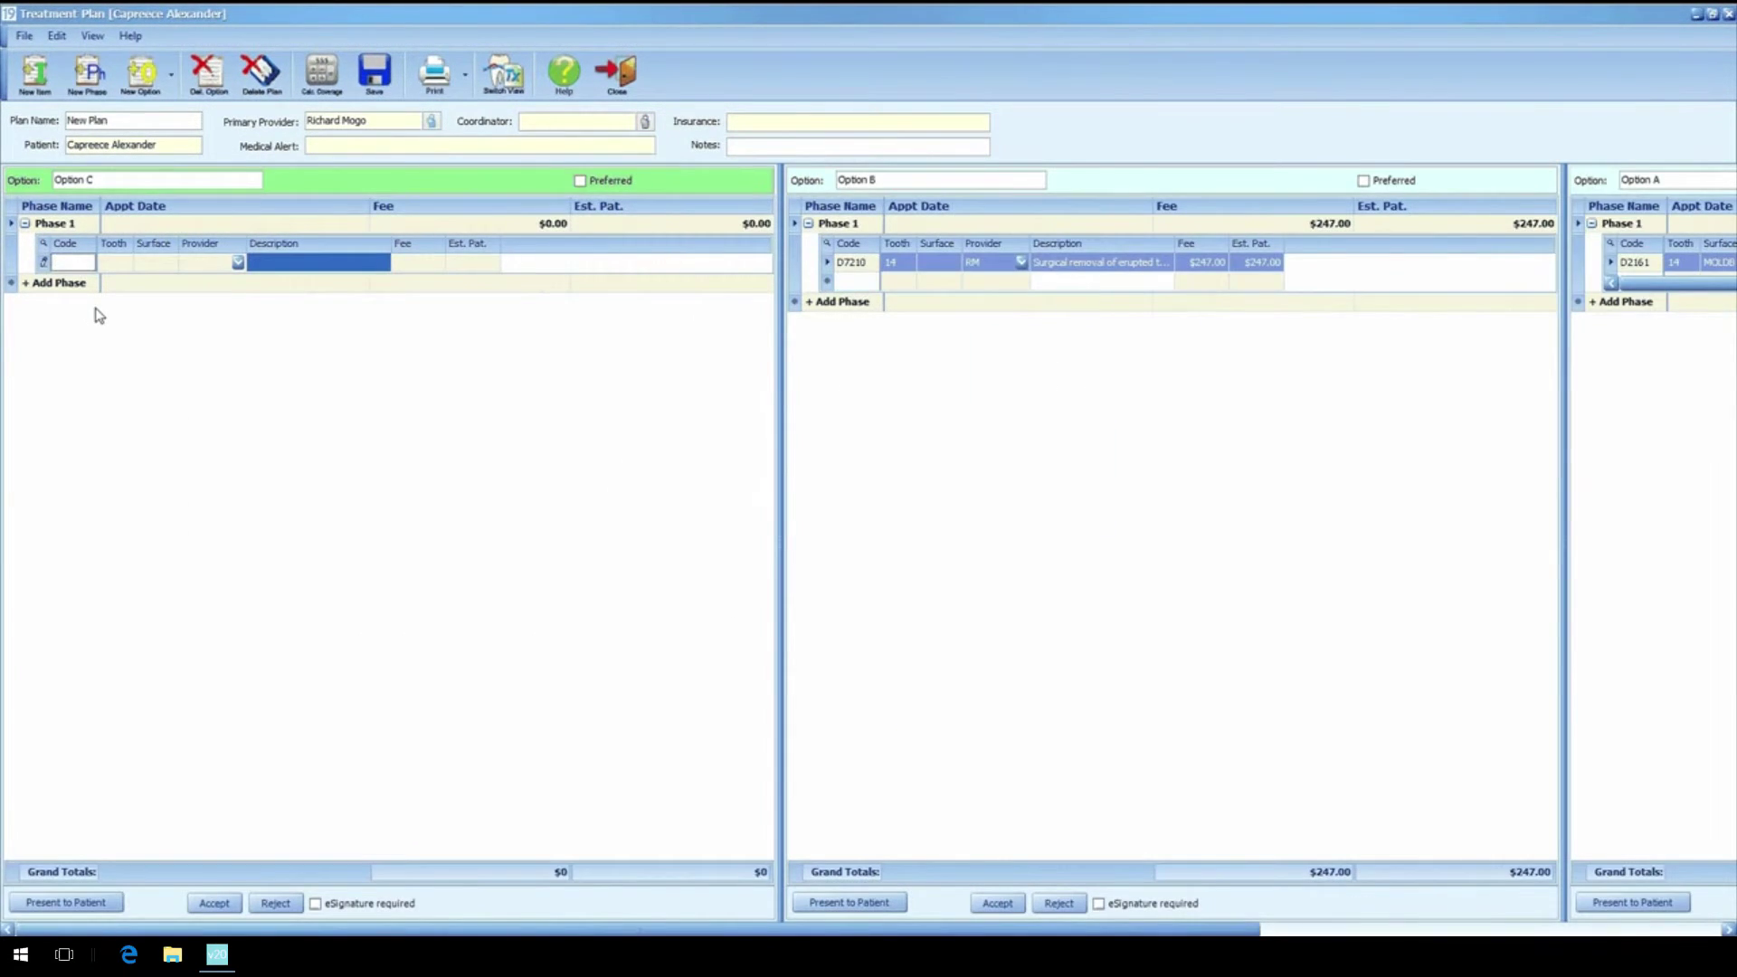
{"action": "left_click", "coordinate": [396, 405]}
{"action": "left_click", "coordinate": [819, 484]}
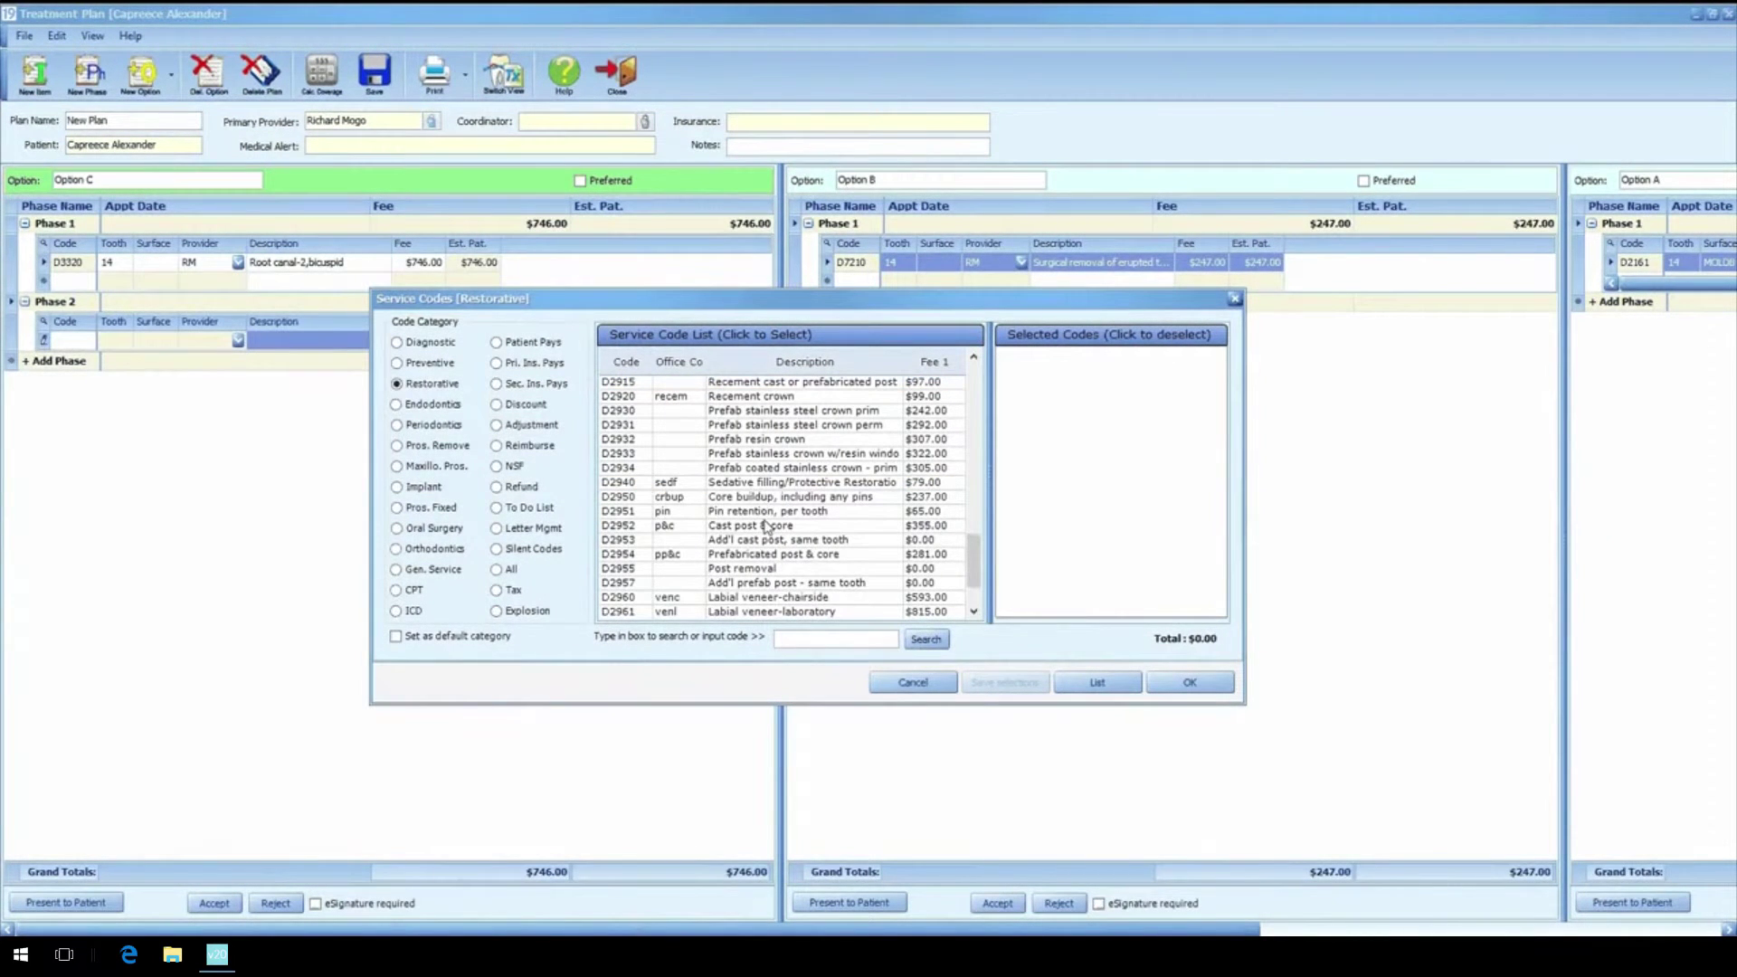
{"action": "left_click", "coordinate": [769, 526]}
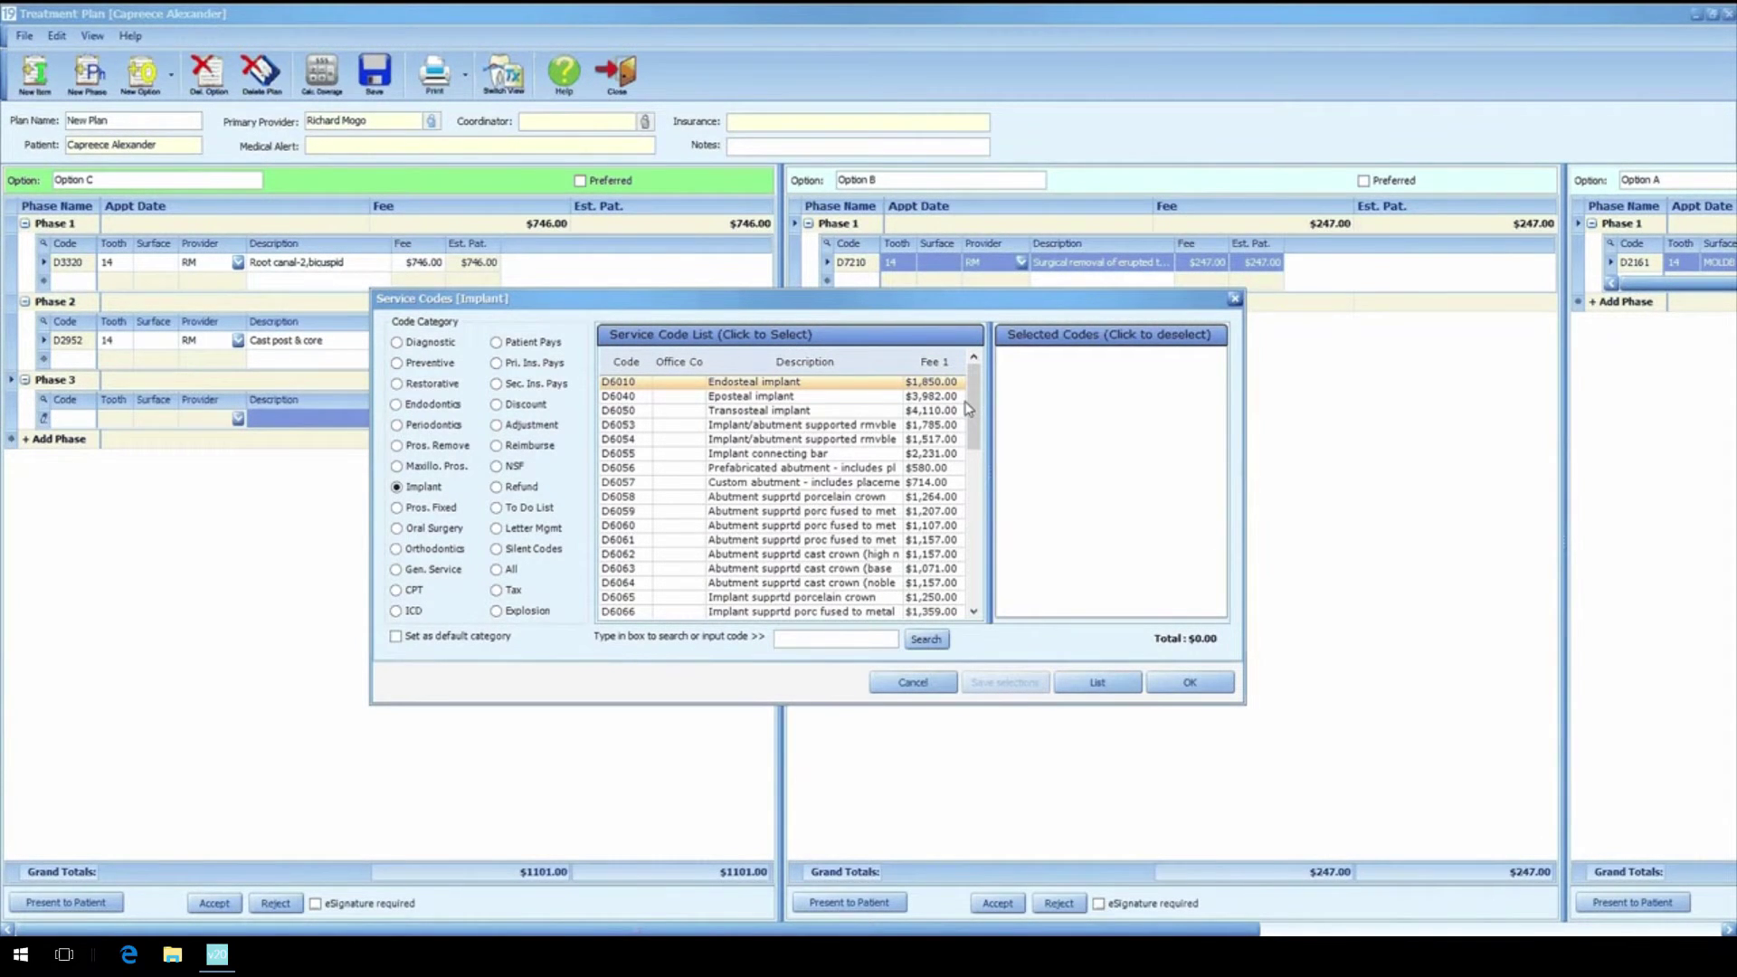
- Add implant-supported porcelain crown D6065 on tooth 14 to Phase 3 of Option C
{"action": "left_click_drag", "start_coordinate": [972, 412], "coordinate": [973, 445]}
{"action": "left_click", "coordinate": [849, 530]}
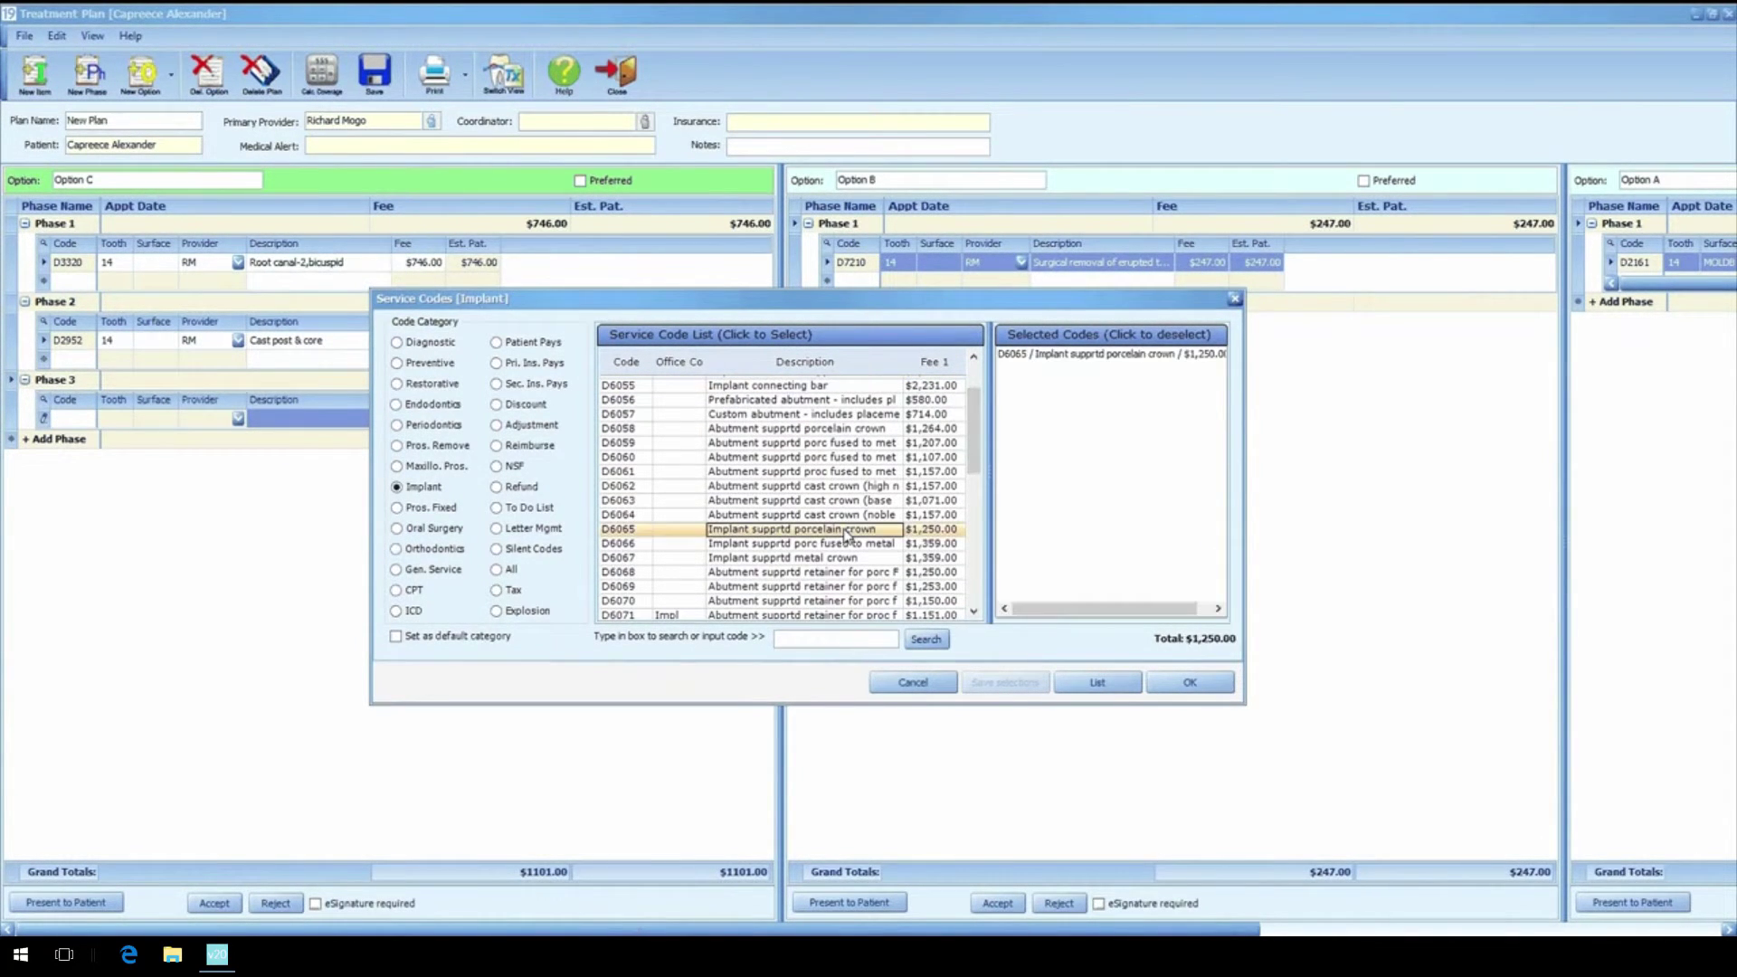
{"action": "left_click", "coordinate": [1190, 686]}
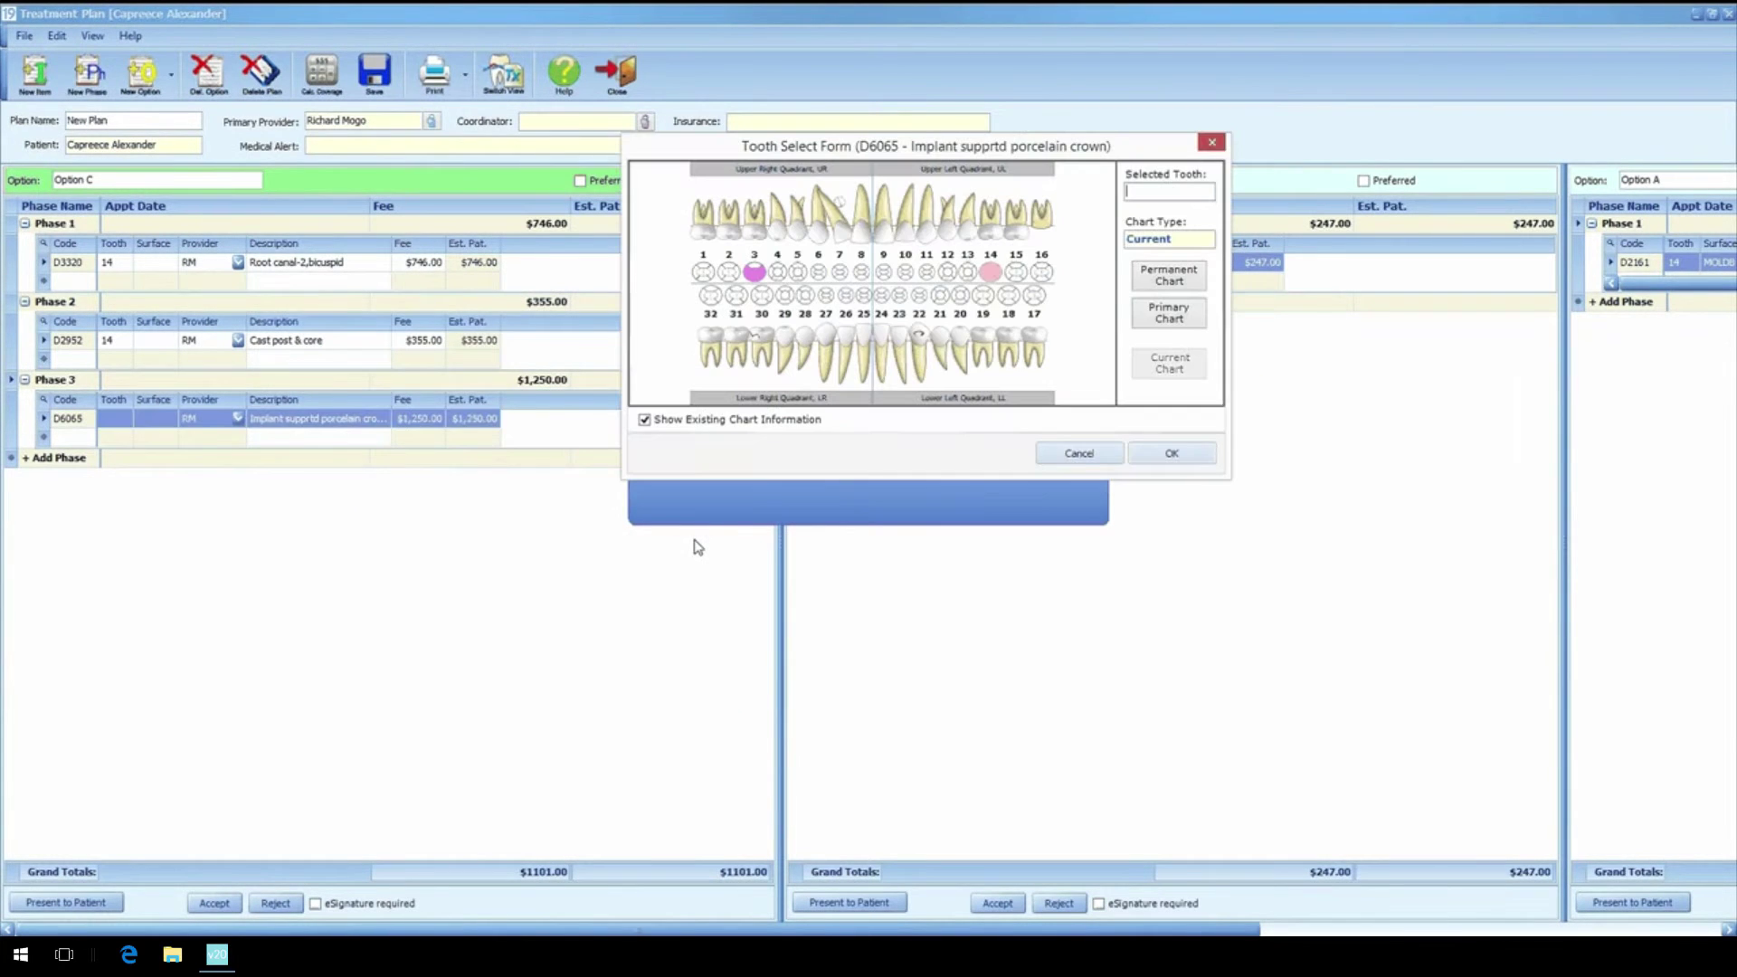
{"action": "left_click", "coordinate": [985, 264]}
{"action": "left_click", "coordinate": [1173, 452]}
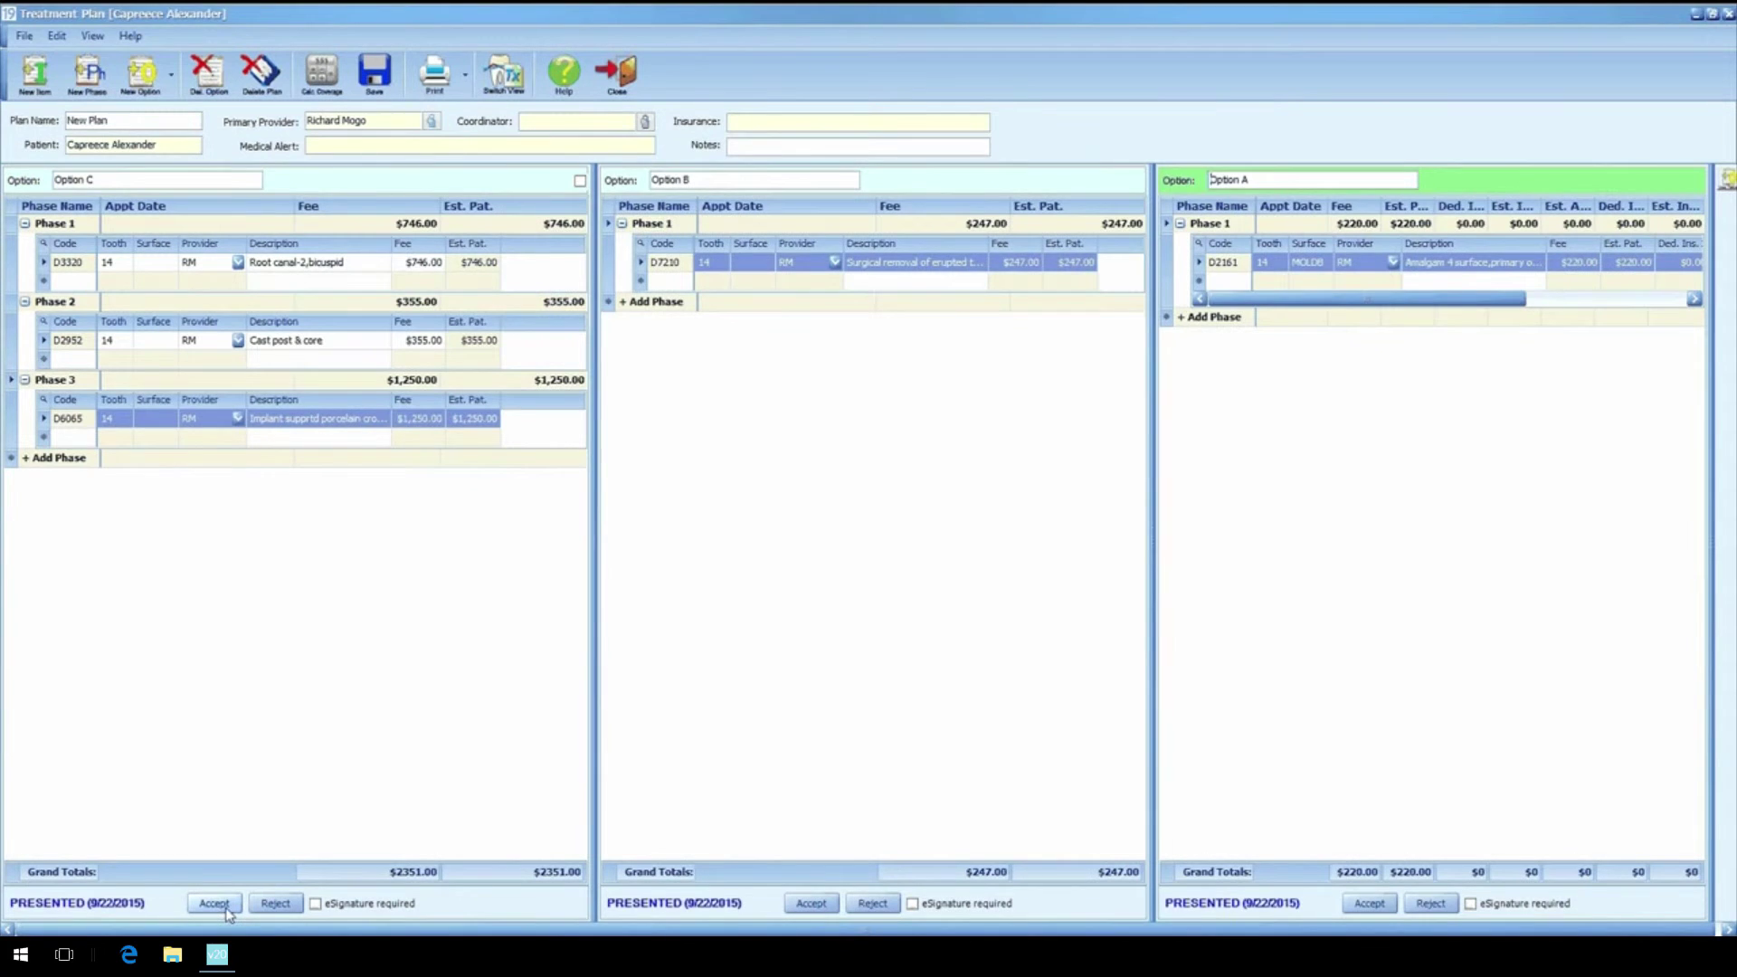
- Accept Option C, add its codes to the transactions, save all plan options and mark the other options as rejected
{"action": "left_click", "coordinate": [214, 903]}
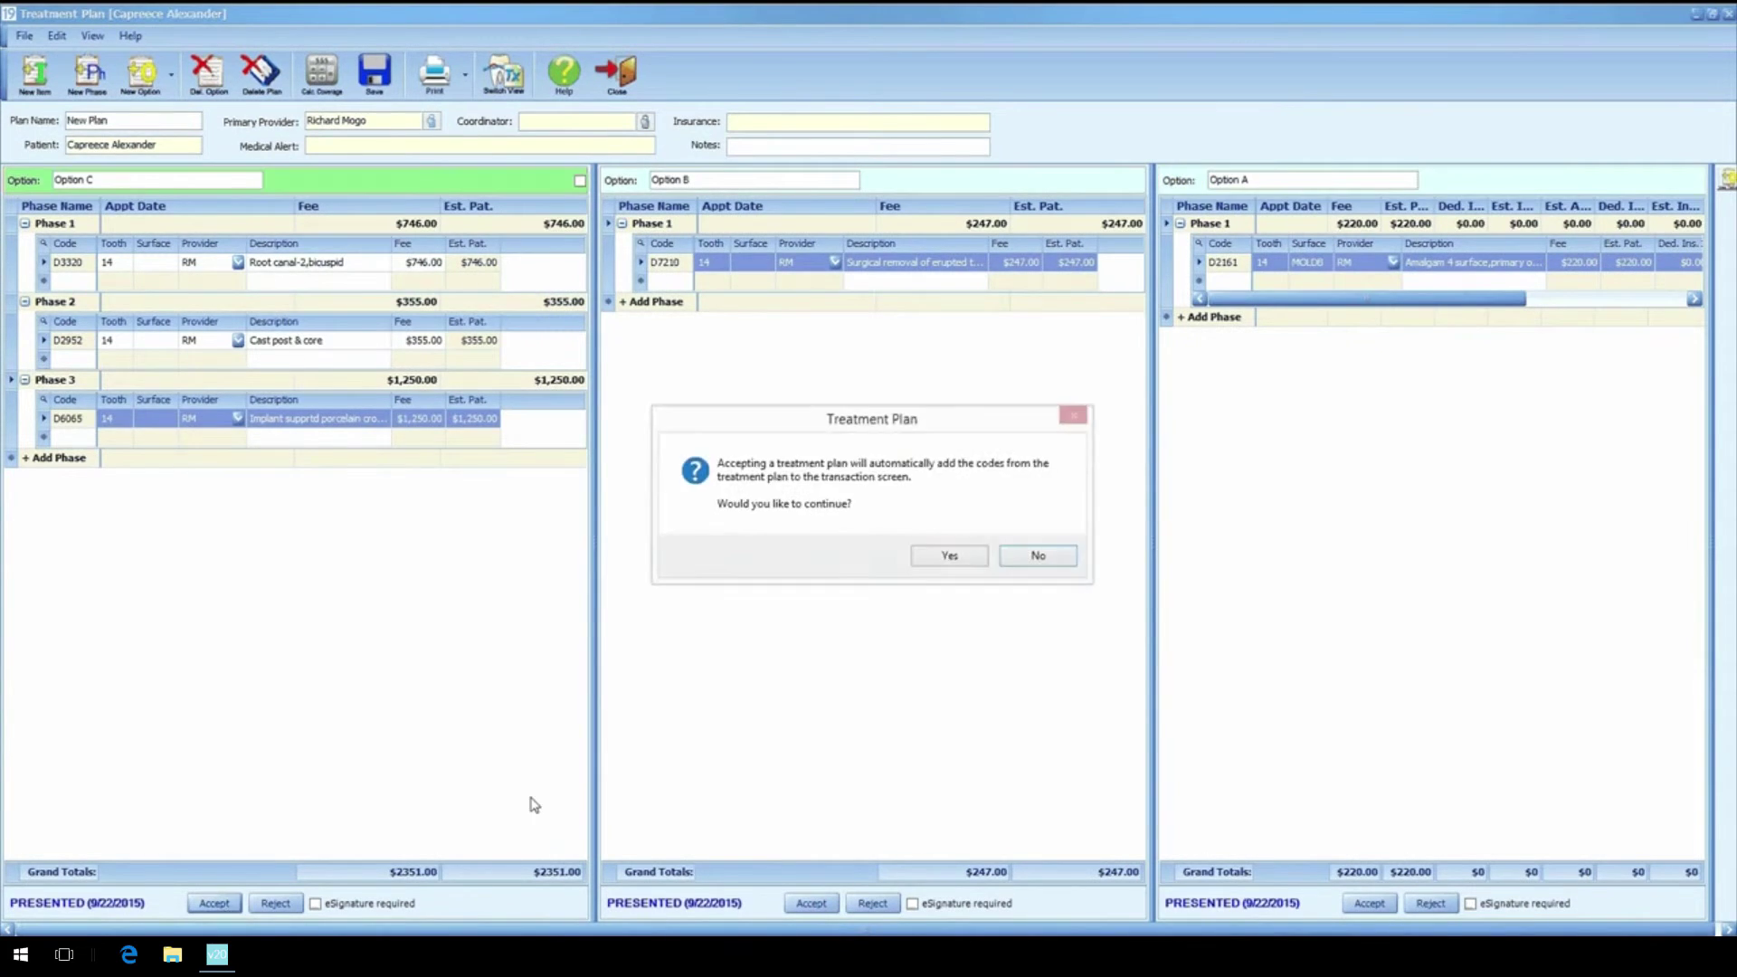
{"action": "left_click", "coordinate": [950, 558]}
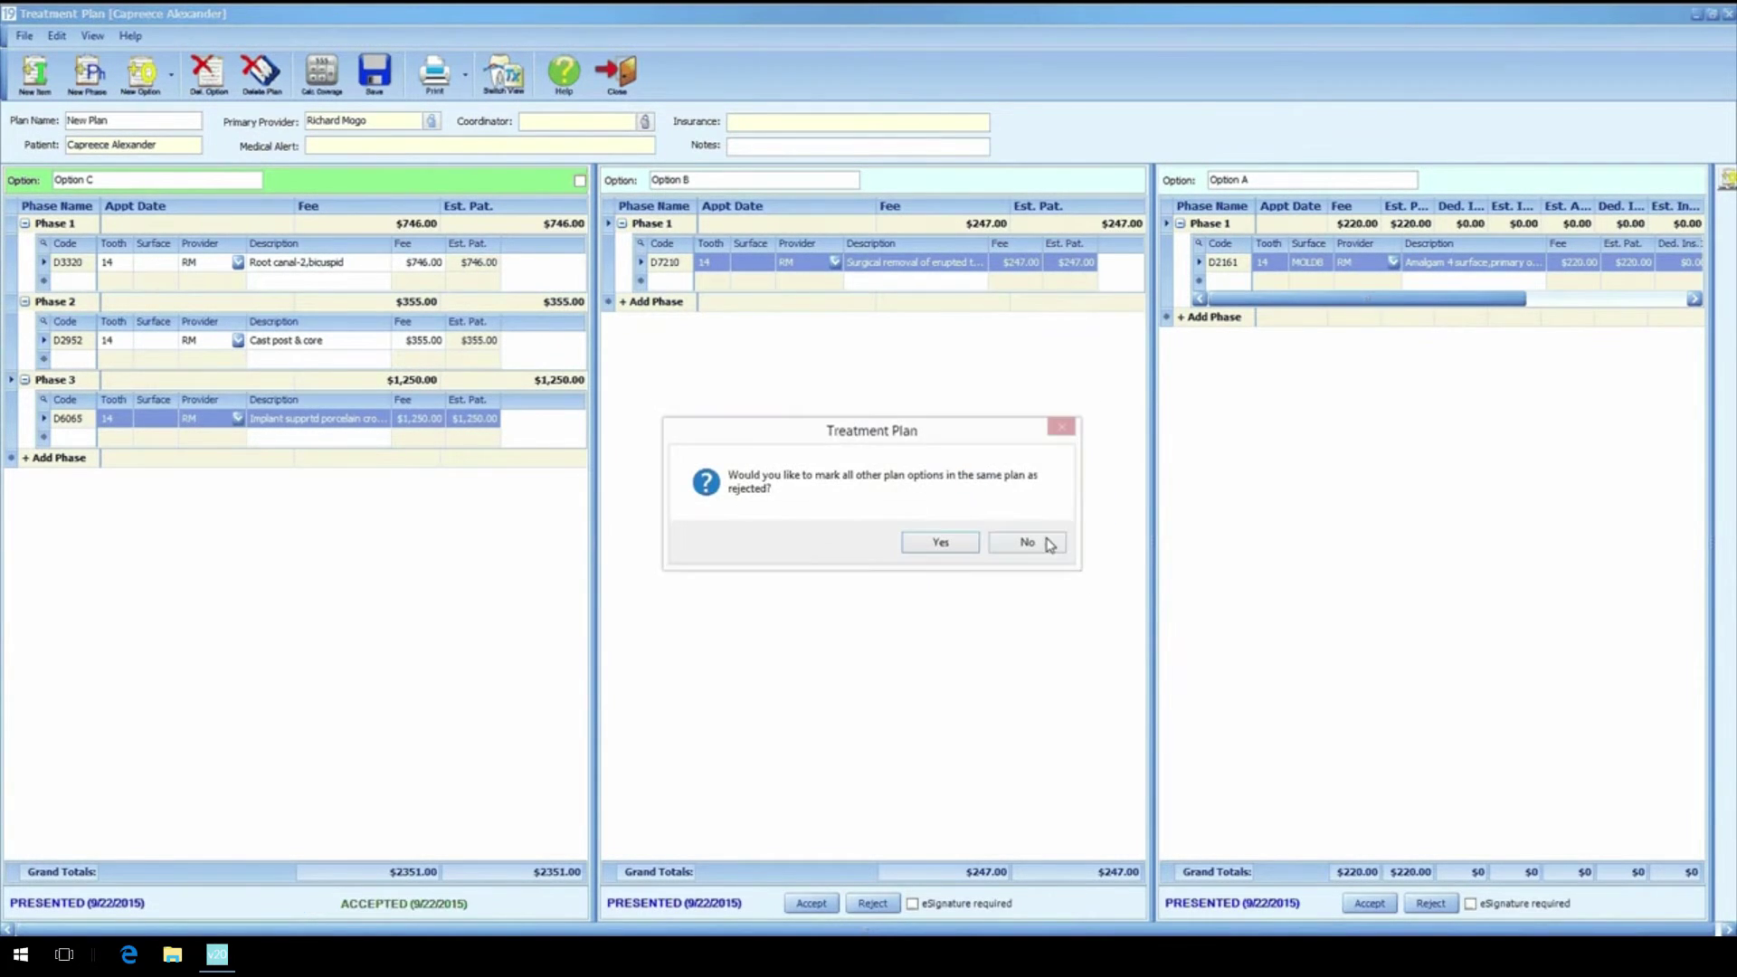
{"action": "left_click", "coordinate": [953, 547]}
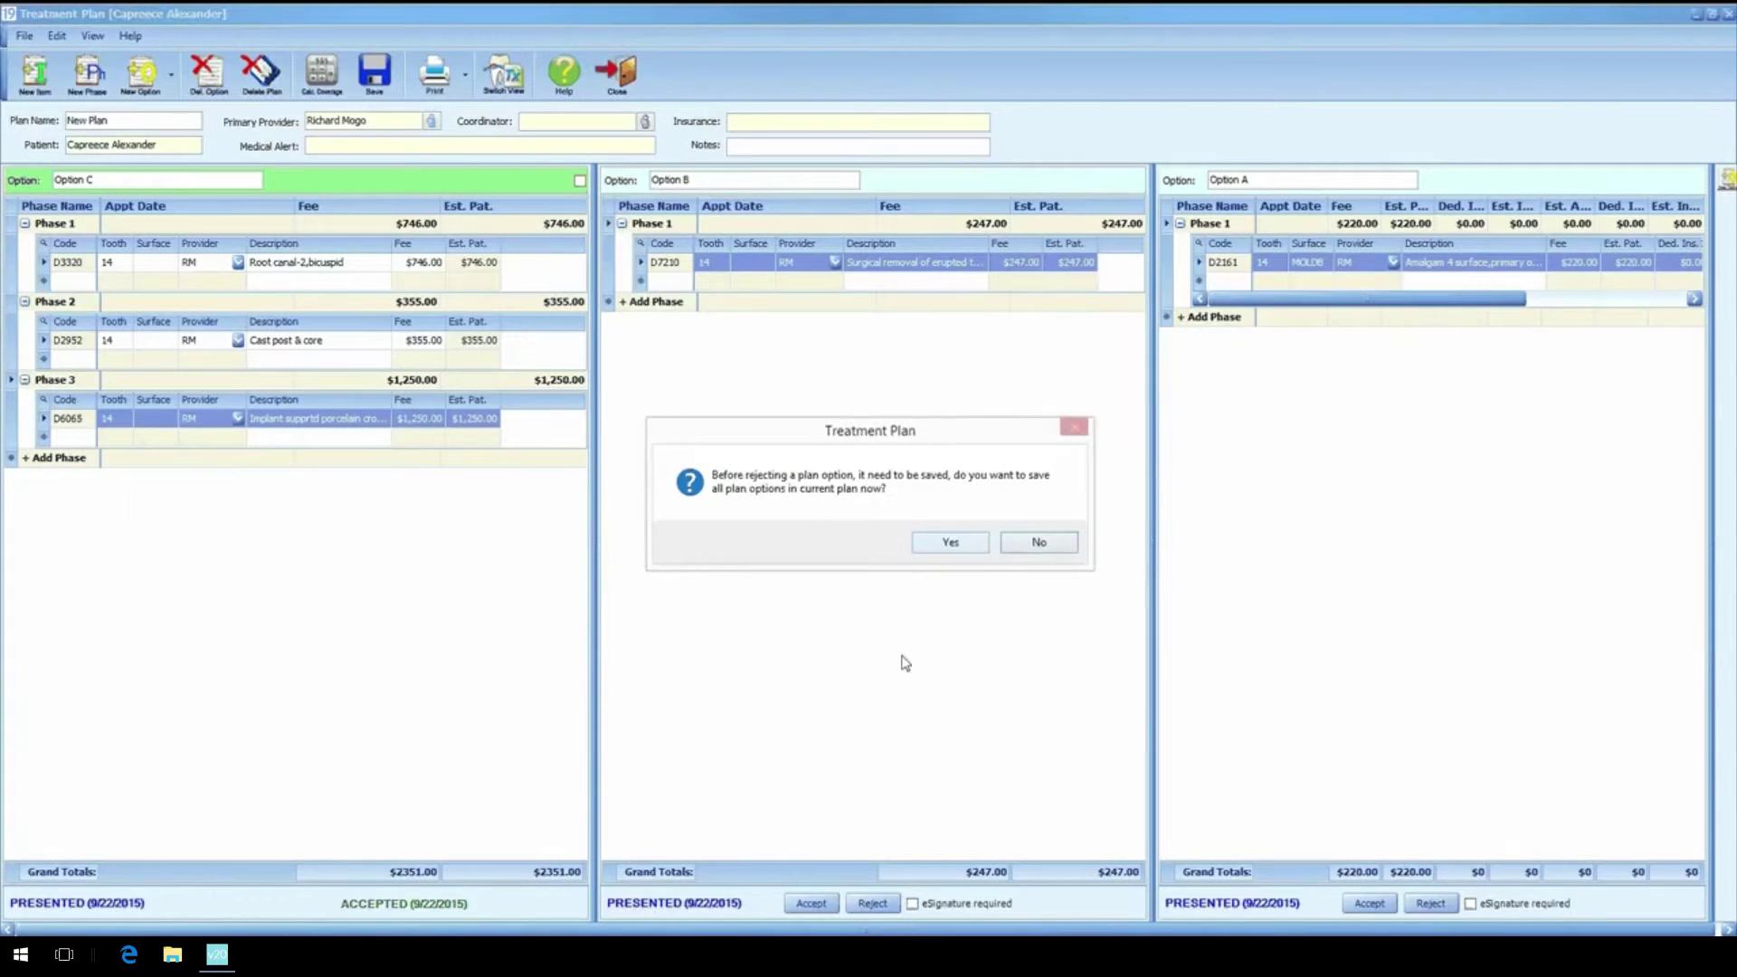
{"action": "left_click", "coordinate": [950, 543]}
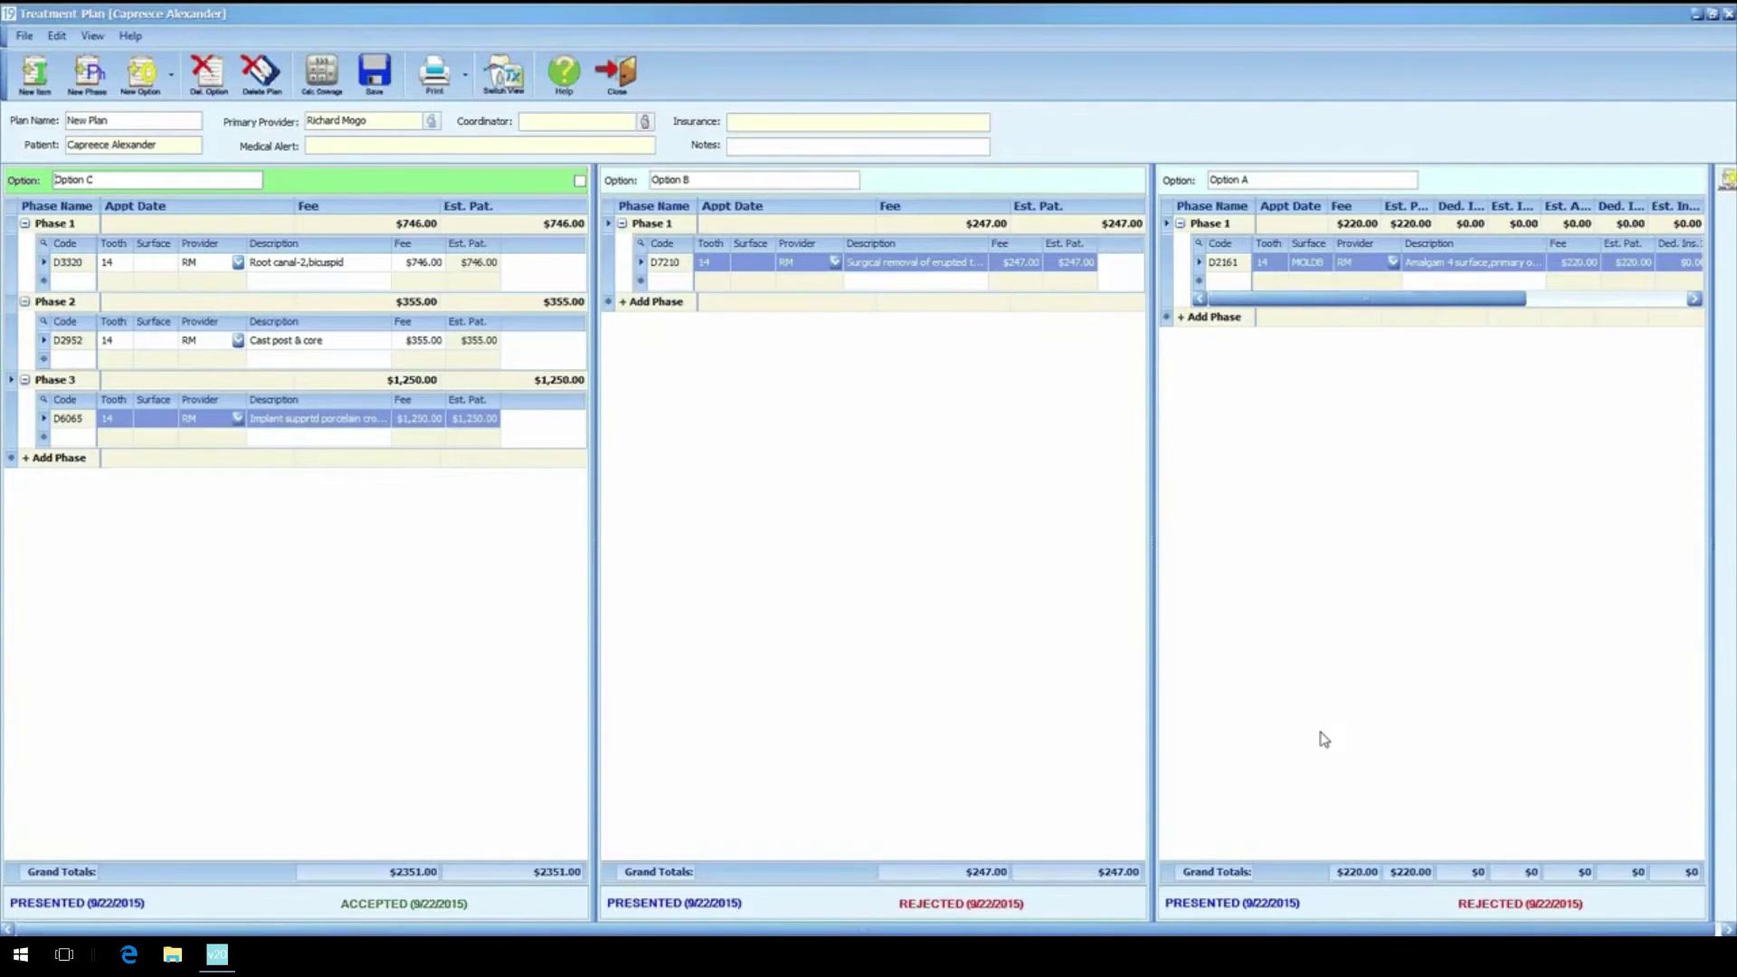
- Open the printable Proposed Treatment Plan document and review its procedures, charges and authorization section
{"action": "left_click", "coordinate": [435, 73]}
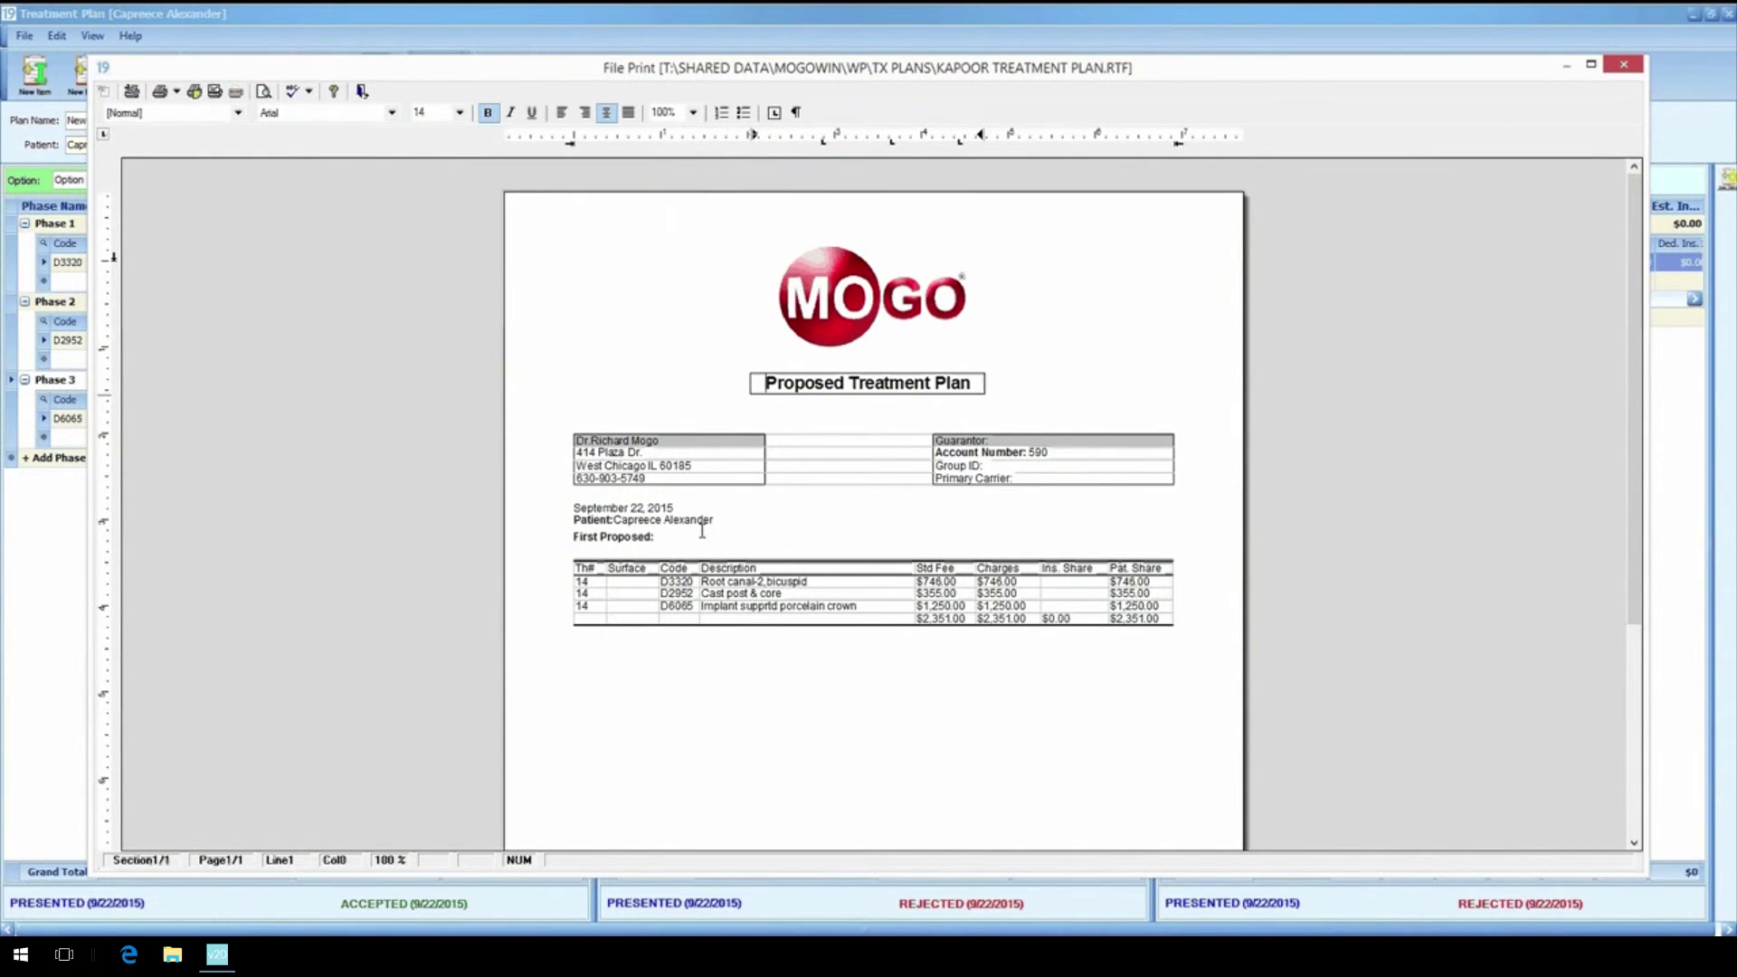
{"action": "scroll", "coordinate": [702, 531], "scroll_direction": "down", "scroll_amount": 5}
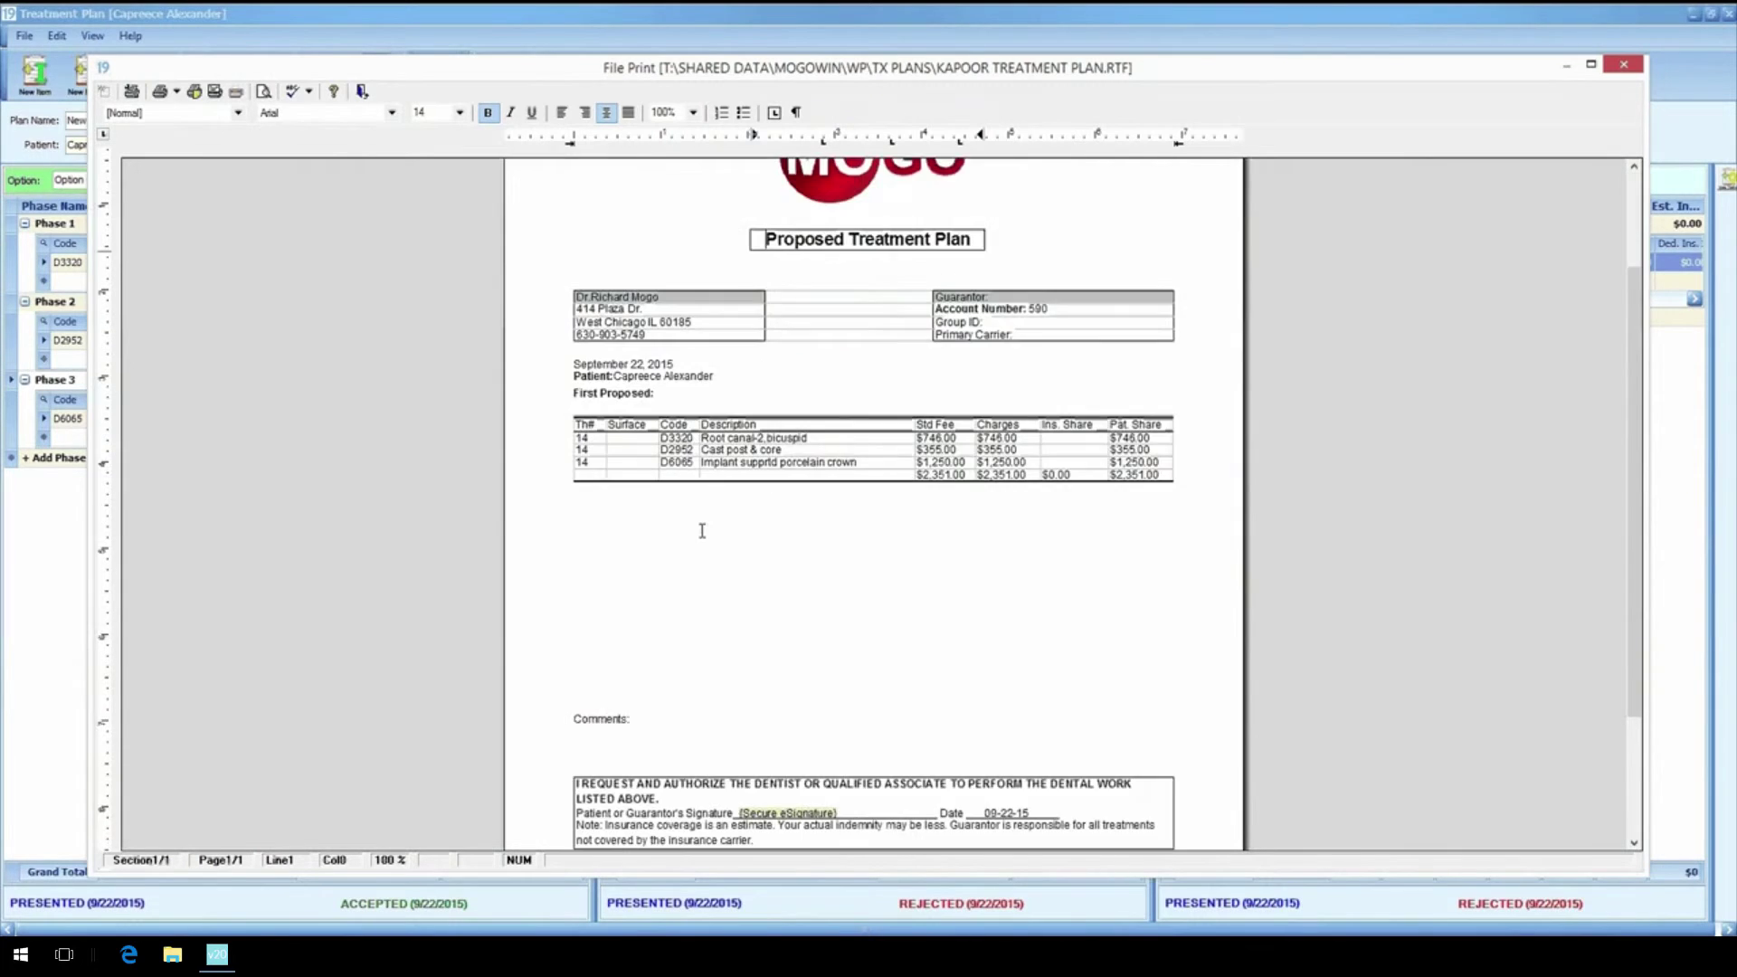
{"action": "scroll", "coordinate": [702, 531], "scroll_direction": "up", "scroll_amount": 4}
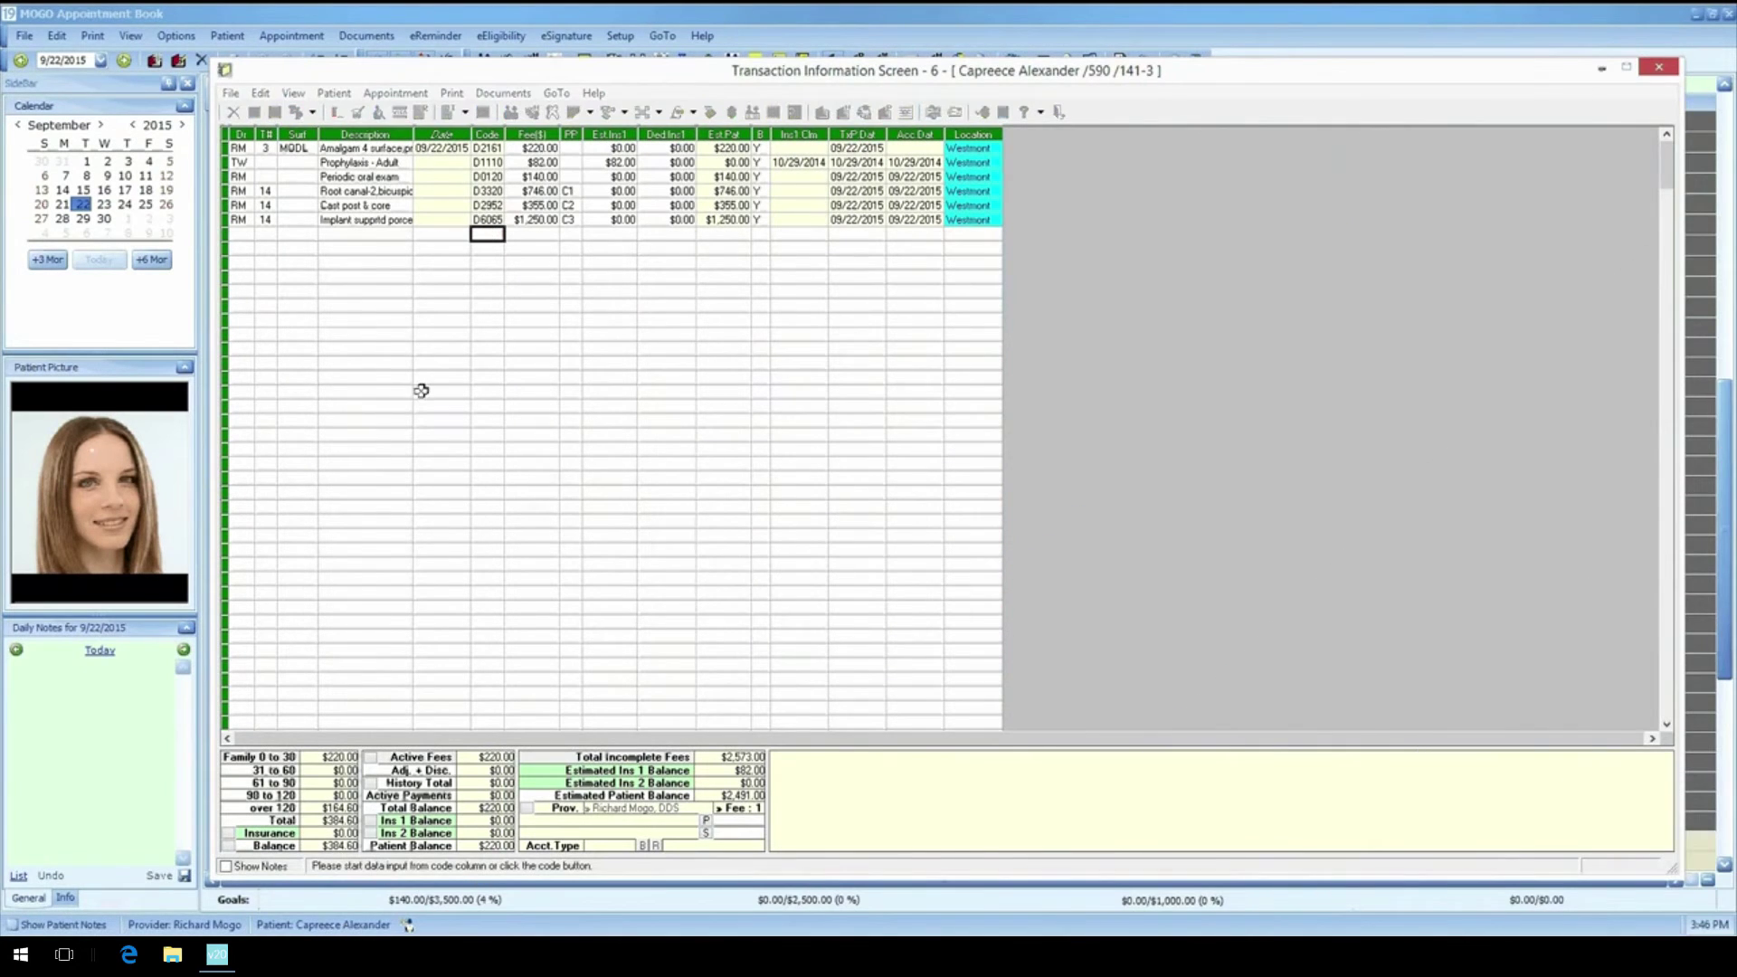
- Enter a patient cash payment, code 00001, of $220 in the transaction list
{"action": "key", "text": "Return"}
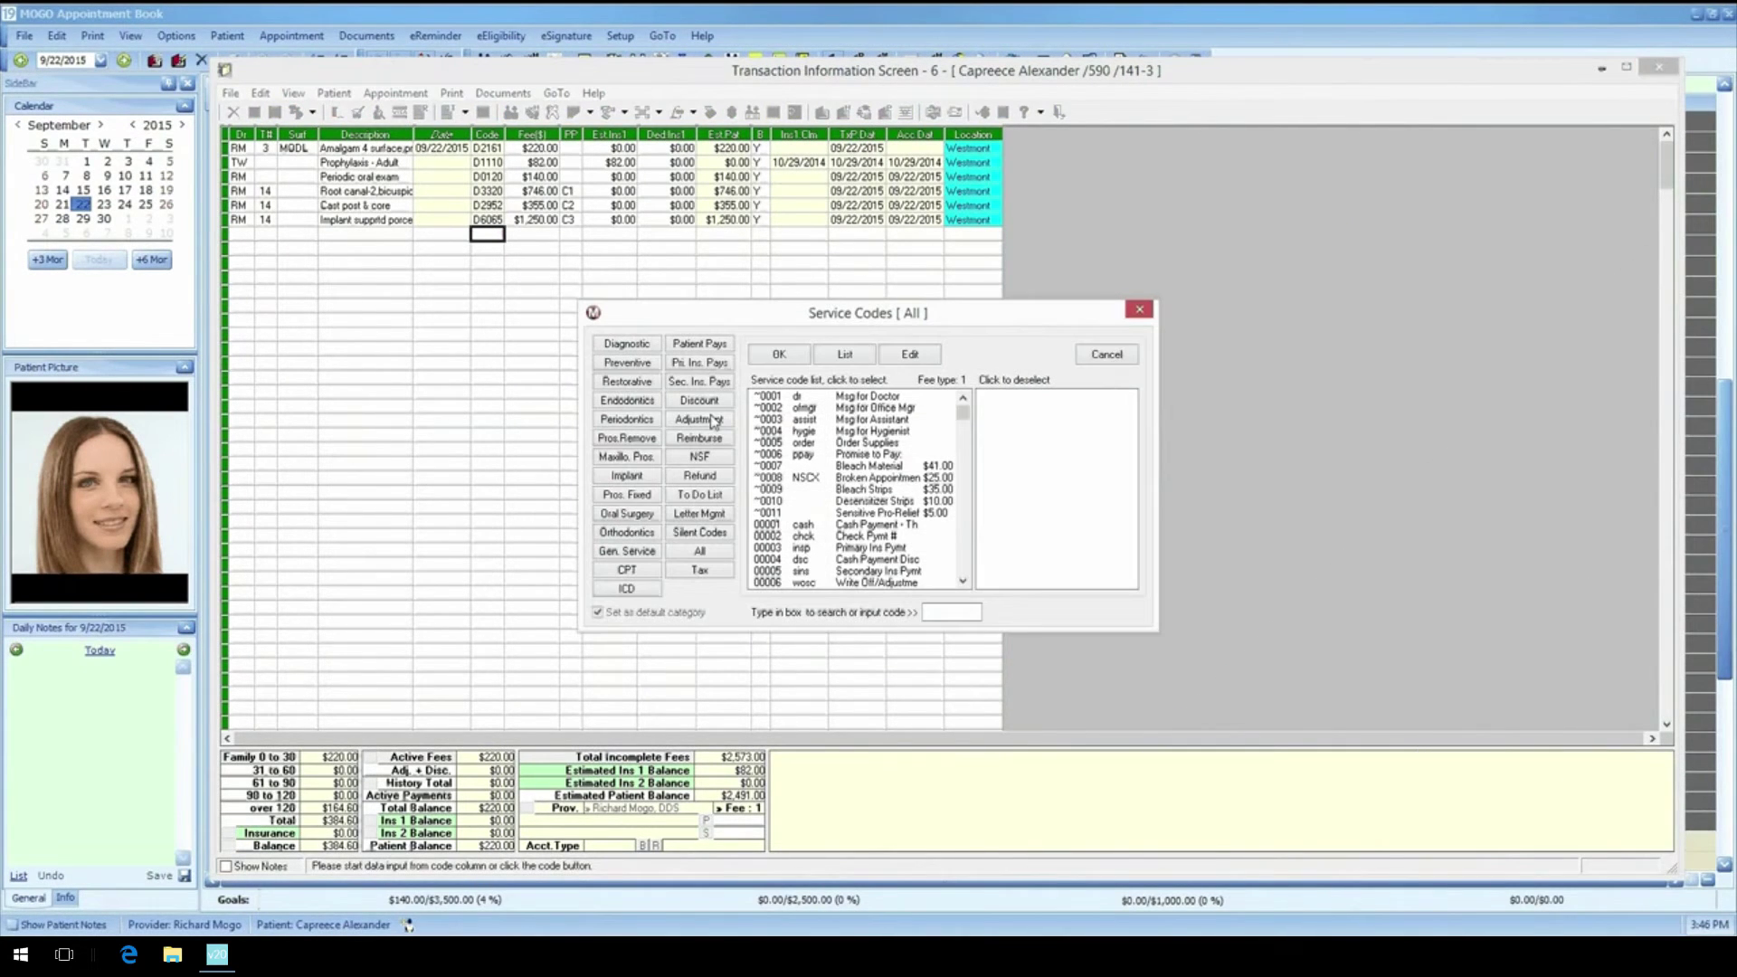
{"action": "left_click", "coordinate": [711, 362]}
{"action": "left_click", "coordinate": [713, 347]}
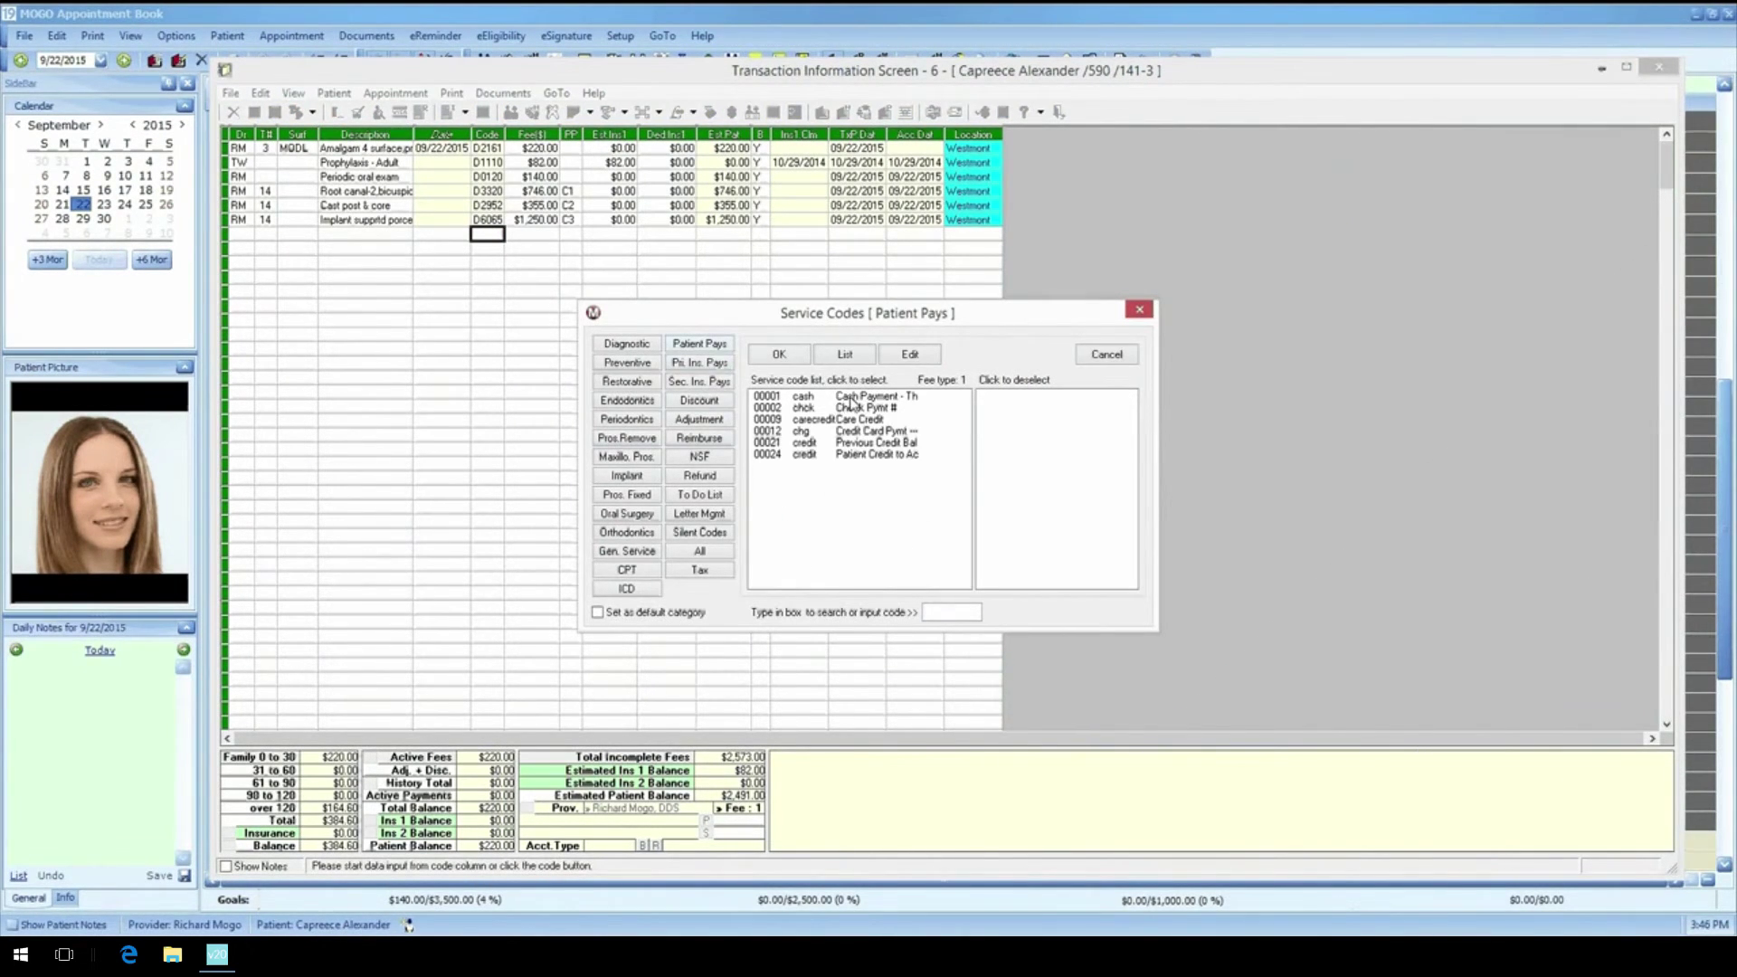
{"action": "left_click", "coordinate": [850, 398]}
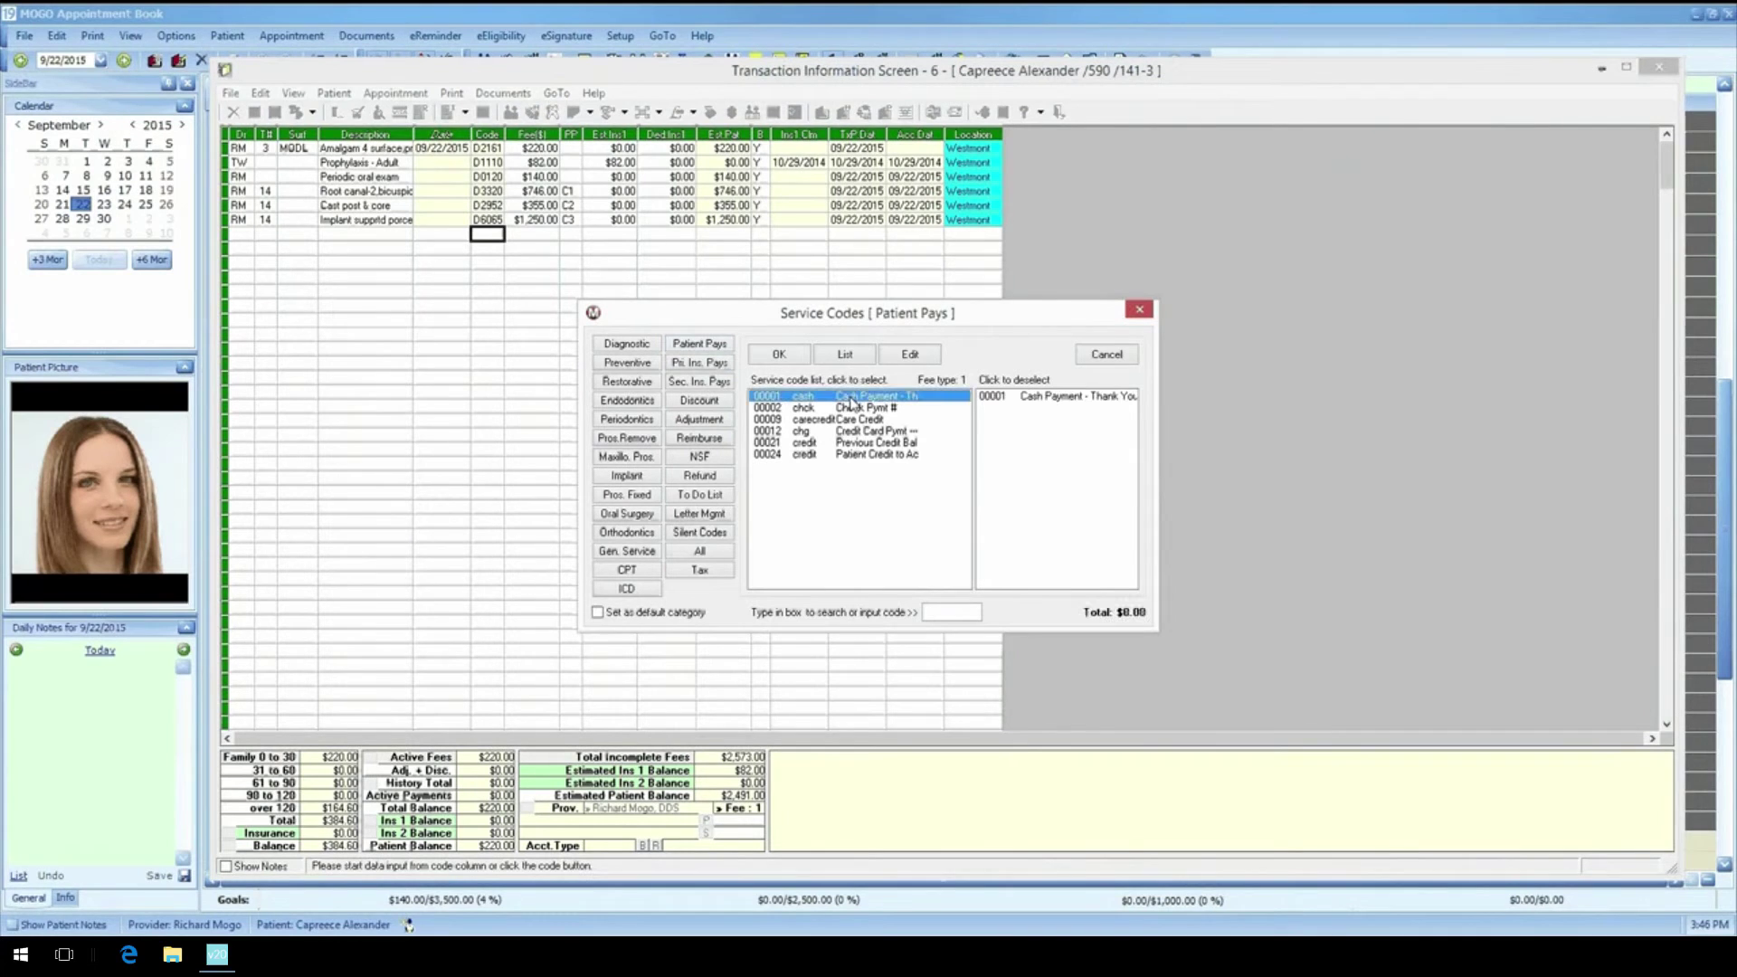
{"action": "left_click", "coordinate": [779, 354]}
{"action": "type", "text": "220"}
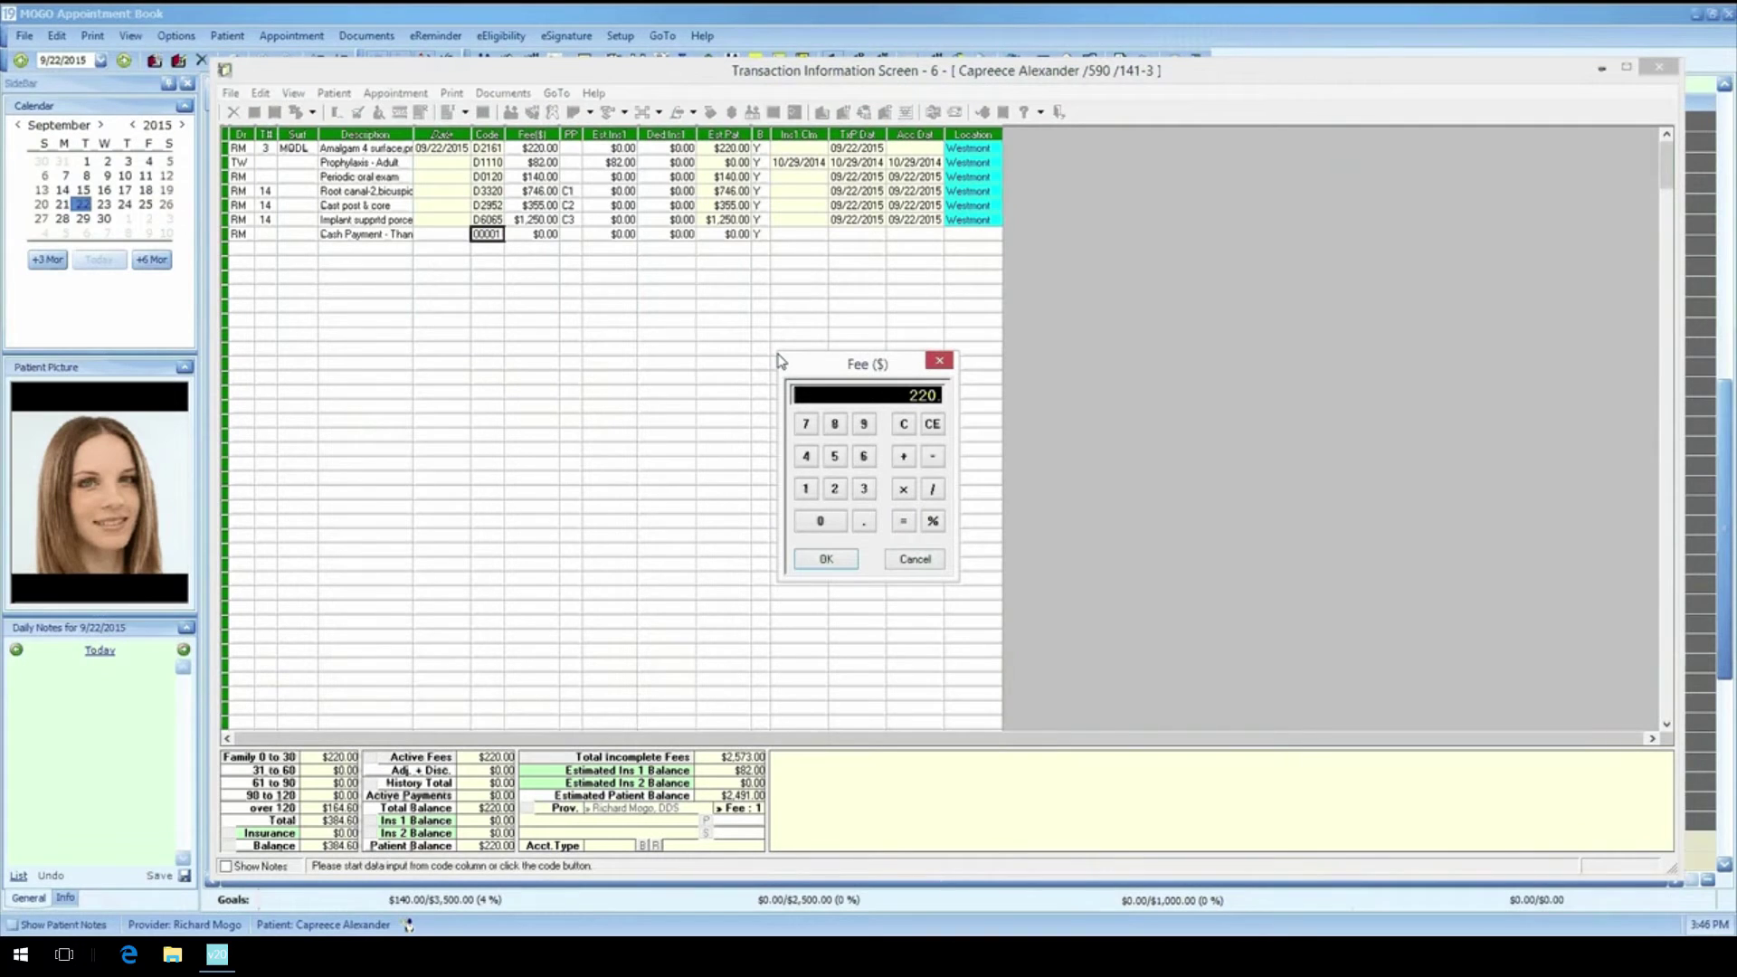
{"action": "left_click", "coordinate": [837, 562]}
- Distribute the full $220.00 payment to the D2161 amalgam charge and apply the distribution
{"action": "left_click", "coordinate": [685, 344]}
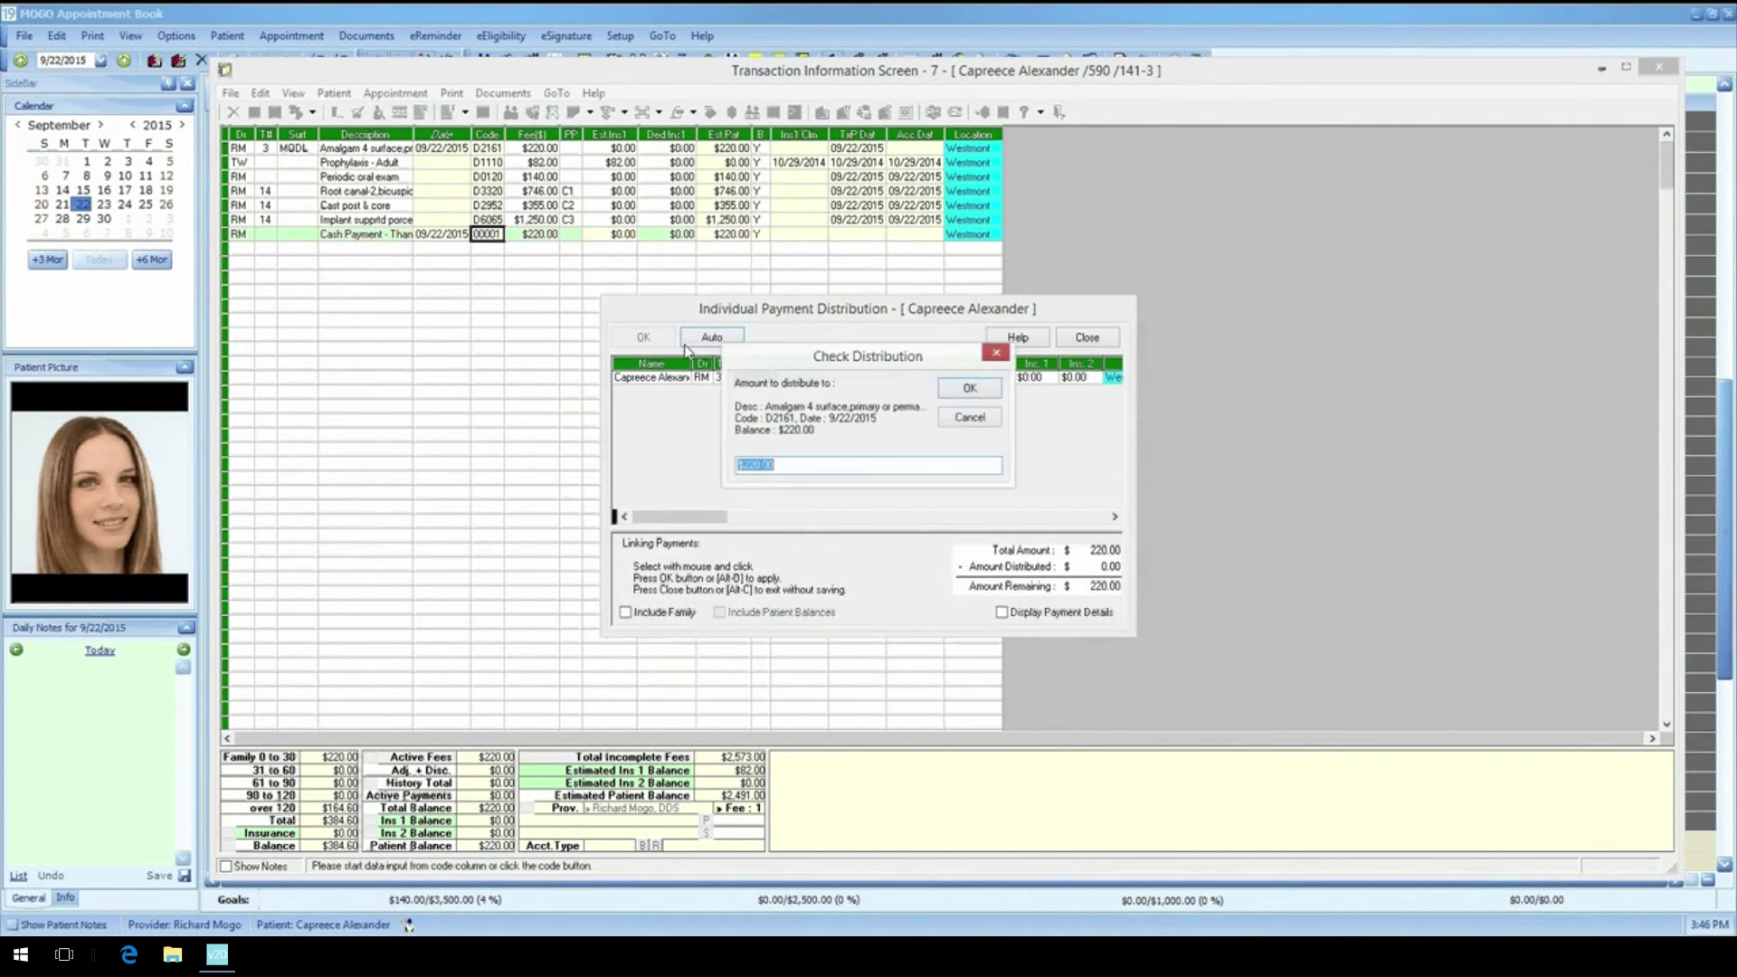
{"action": "key", "text": "Return"}
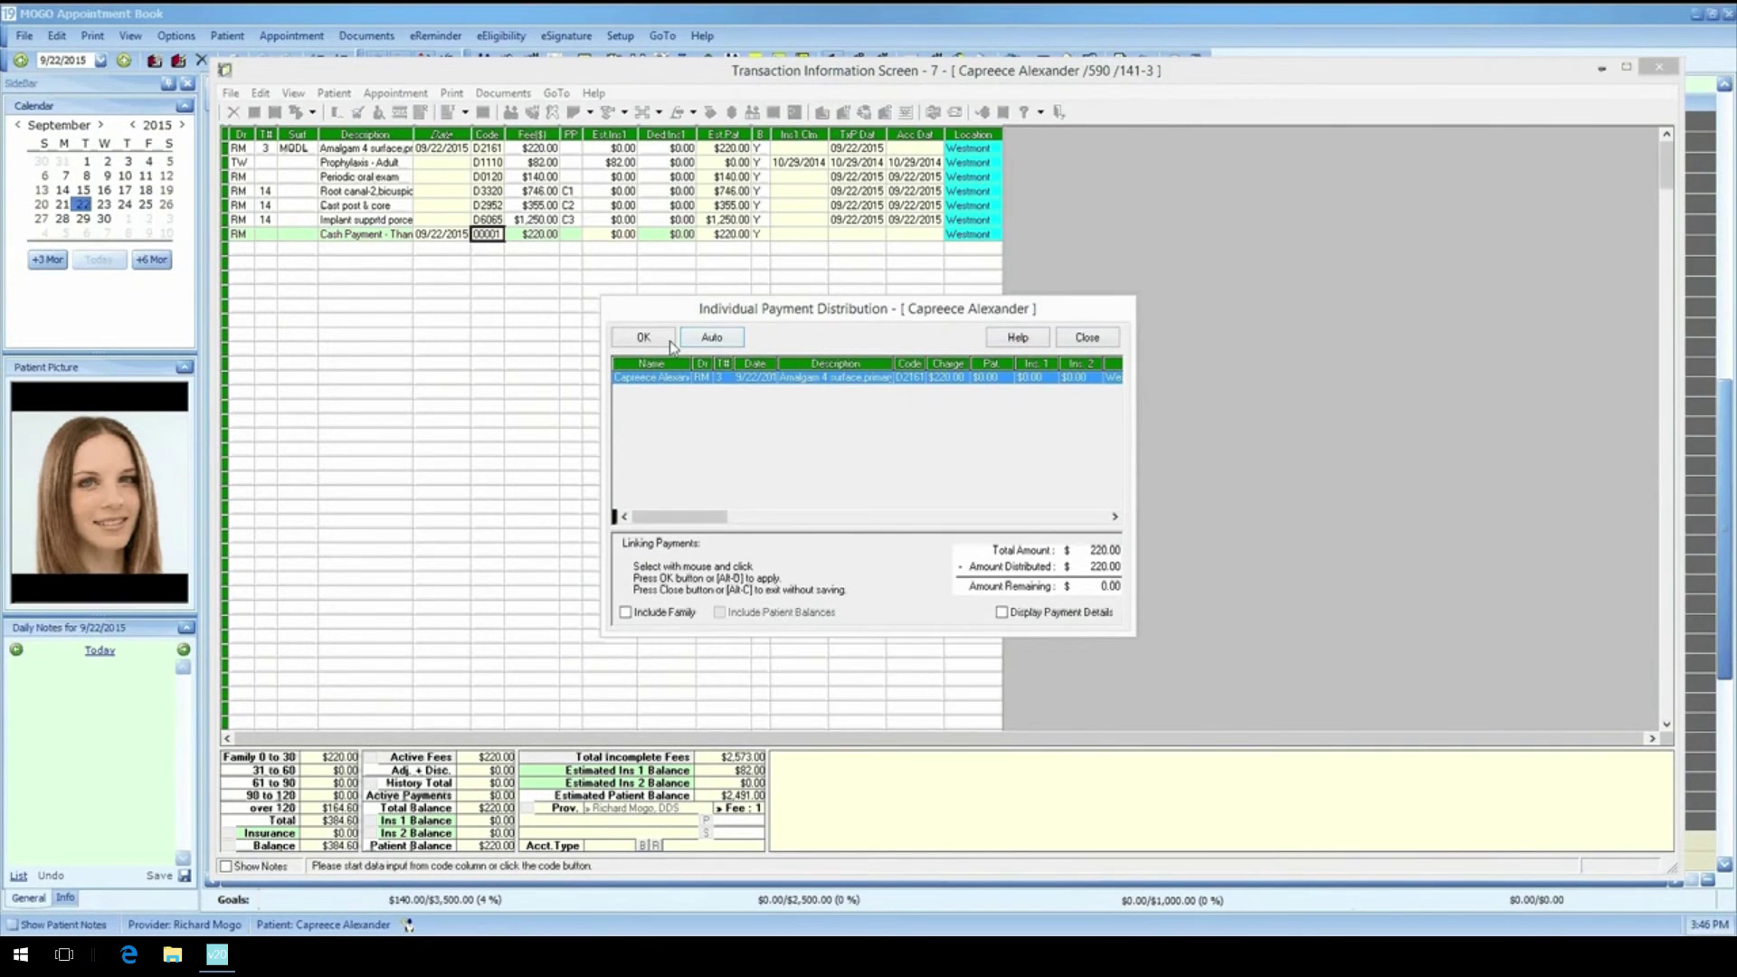
{"action": "left_click", "coordinate": [669, 343]}
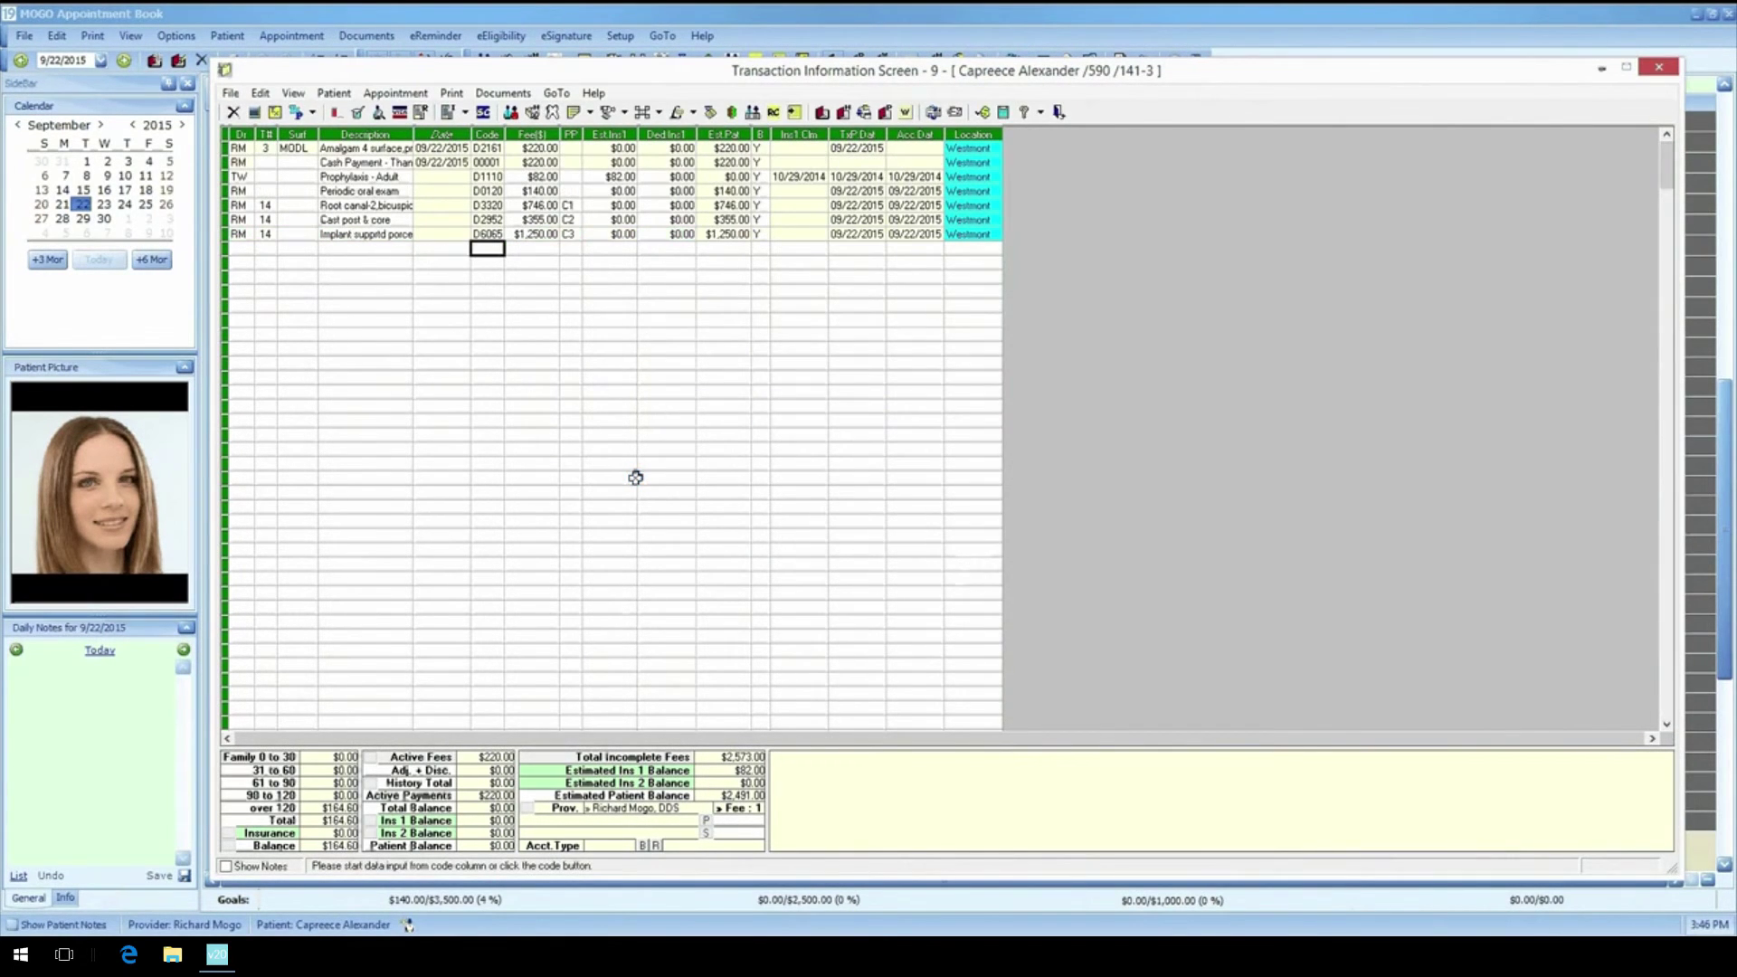
- Generate the patient's receipt on screen using the Individual - Patient Address option
{"action": "left_click", "coordinate": [422, 112]}
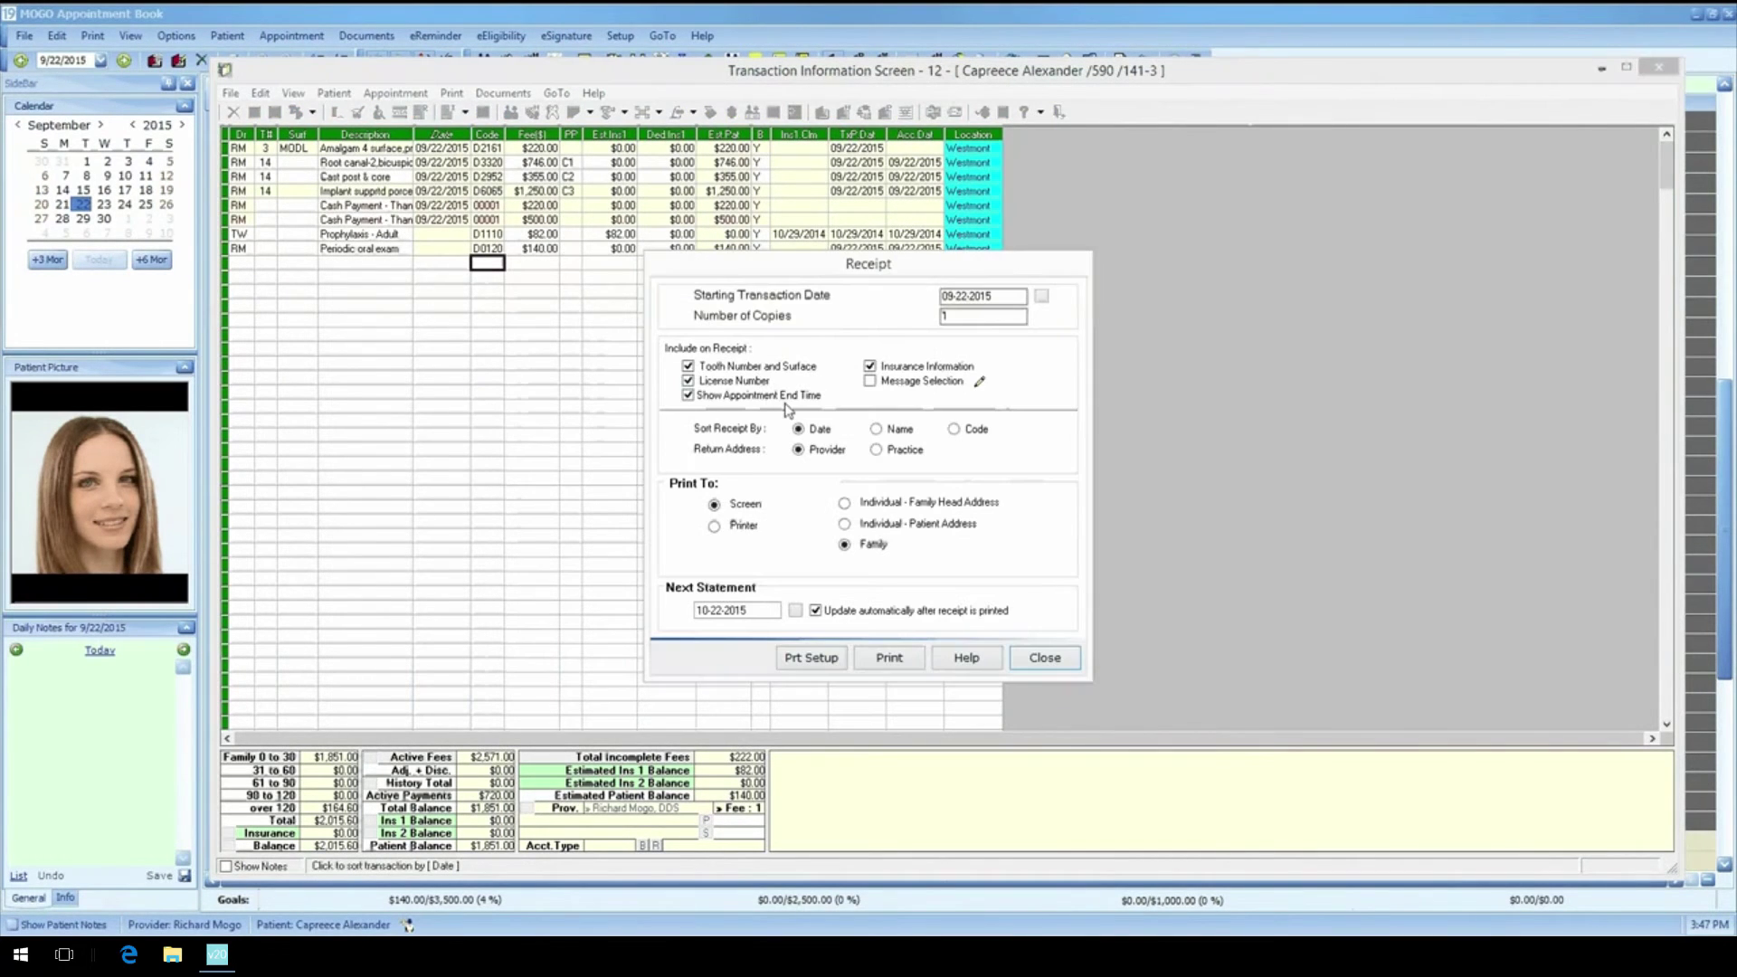
{"action": "left_click", "coordinate": [844, 502]}
{"action": "left_click", "coordinate": [845, 524]}
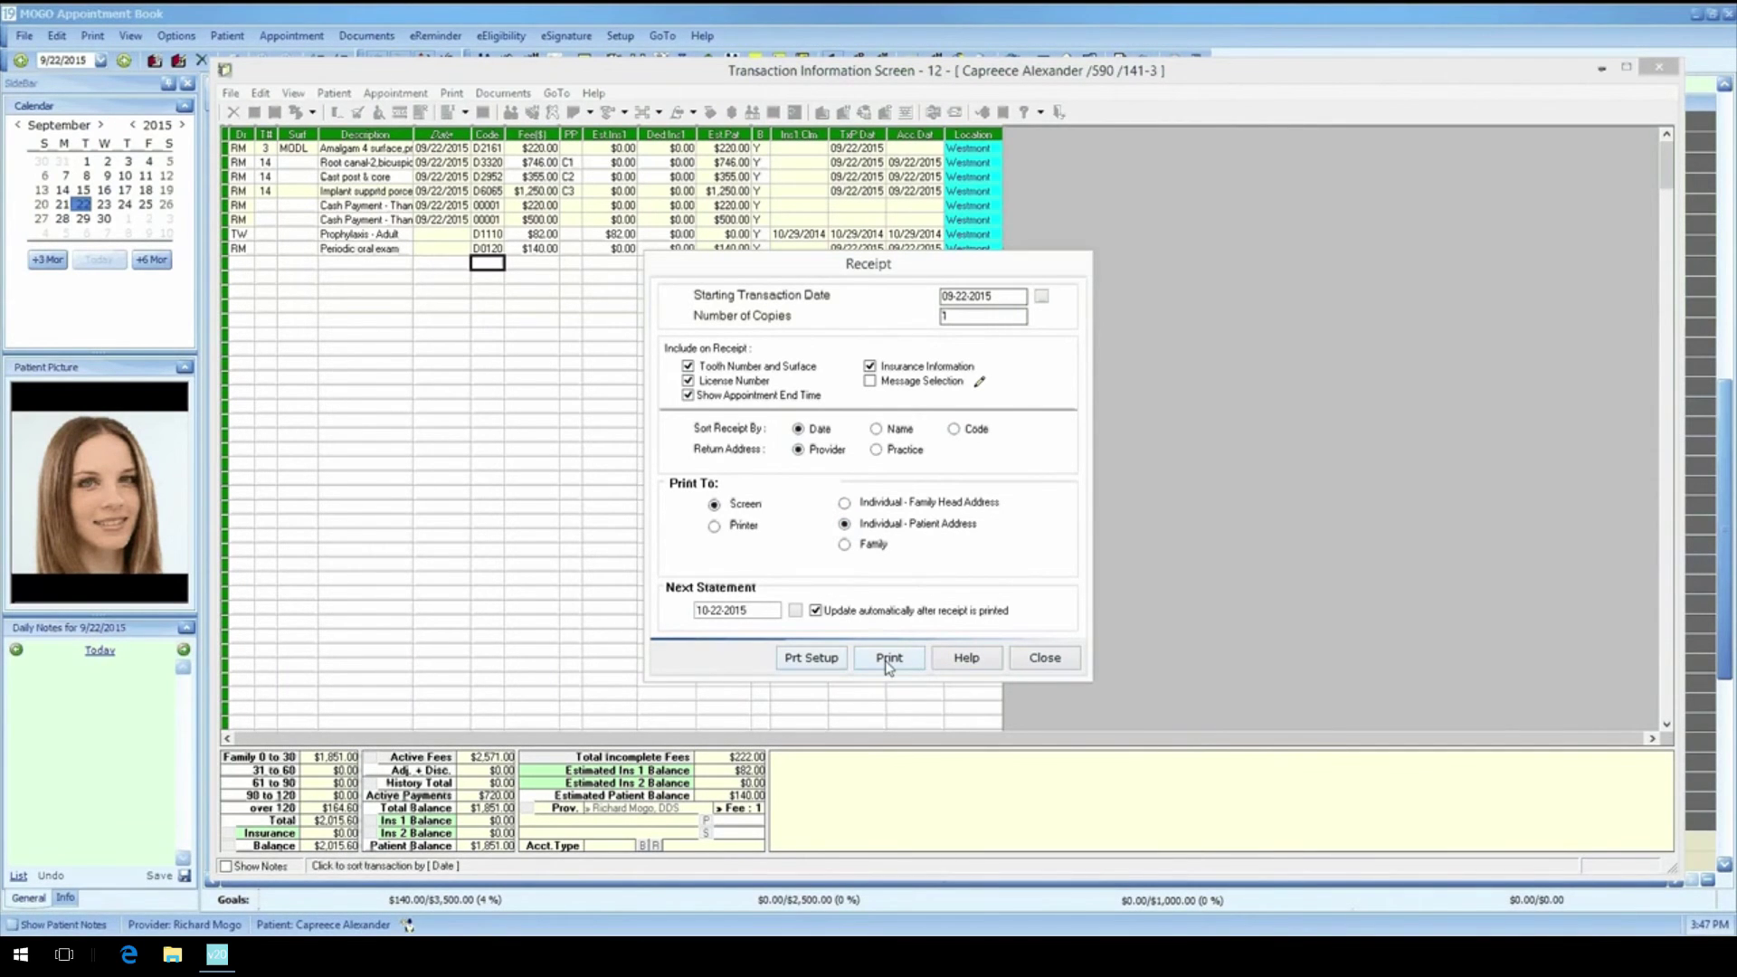
{"action": "left_click", "coordinate": [889, 660]}
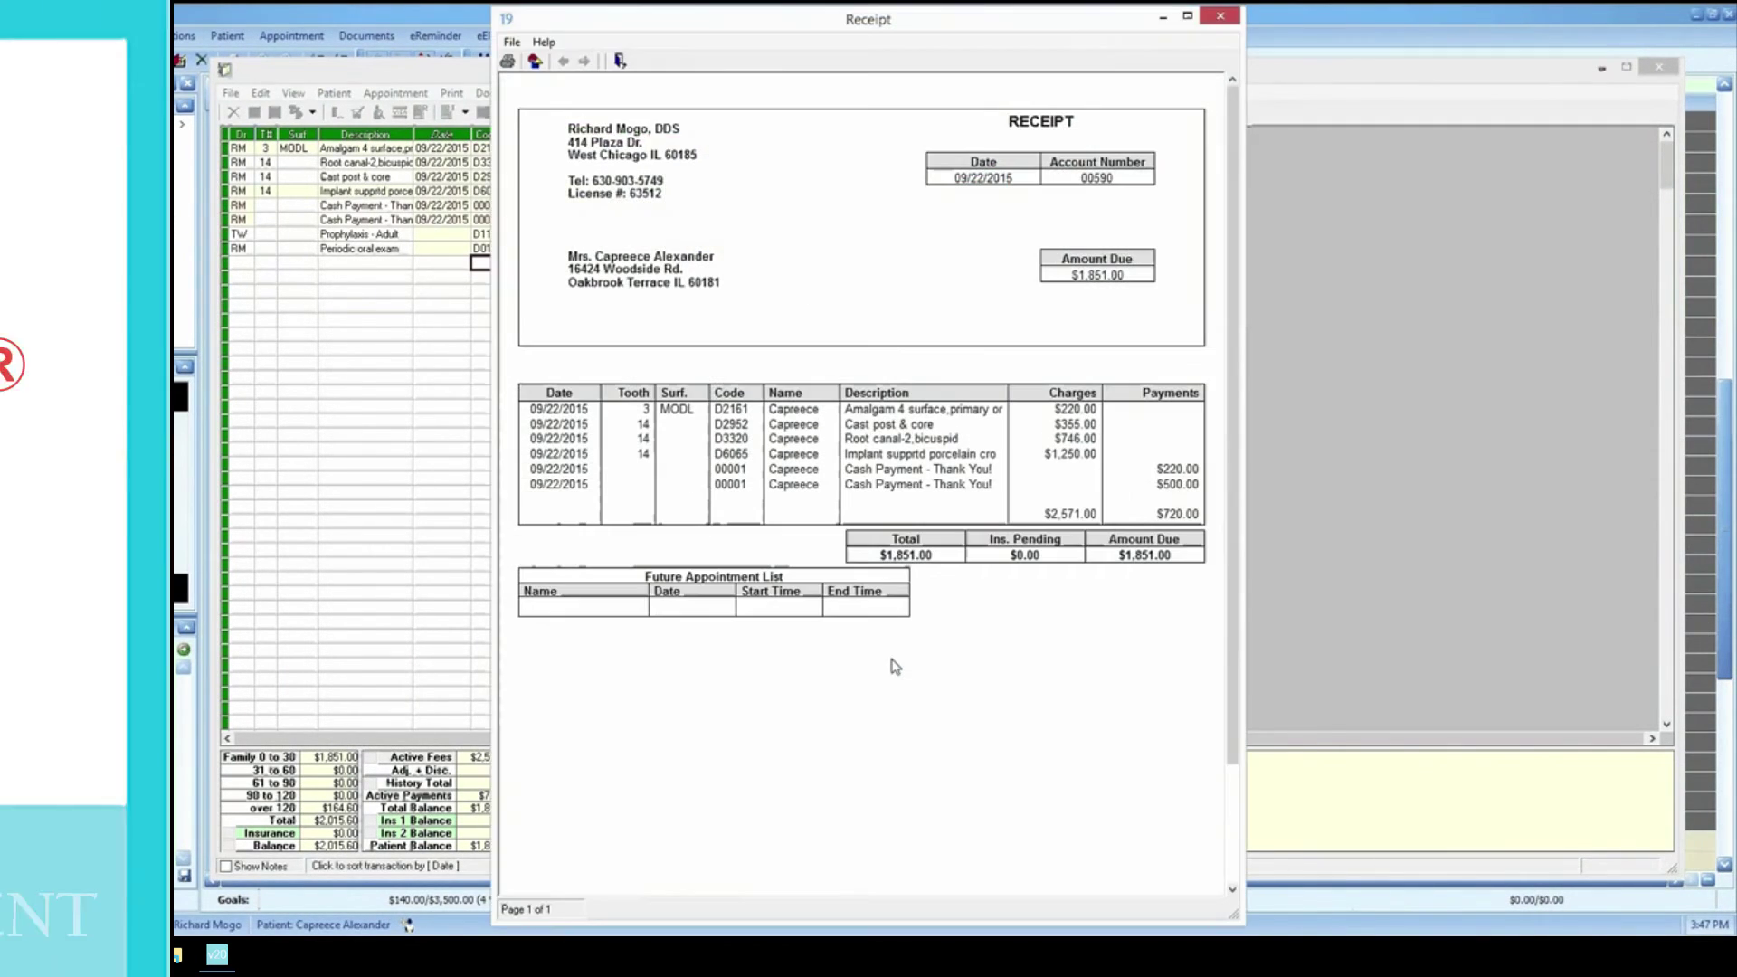